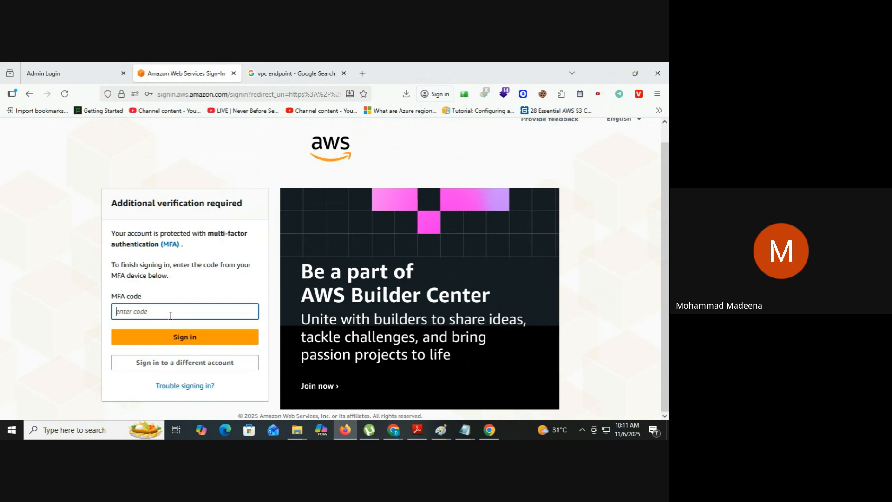
Step: Enter the MFA verification code and sign in to the AWS console
left_click(197, 340)
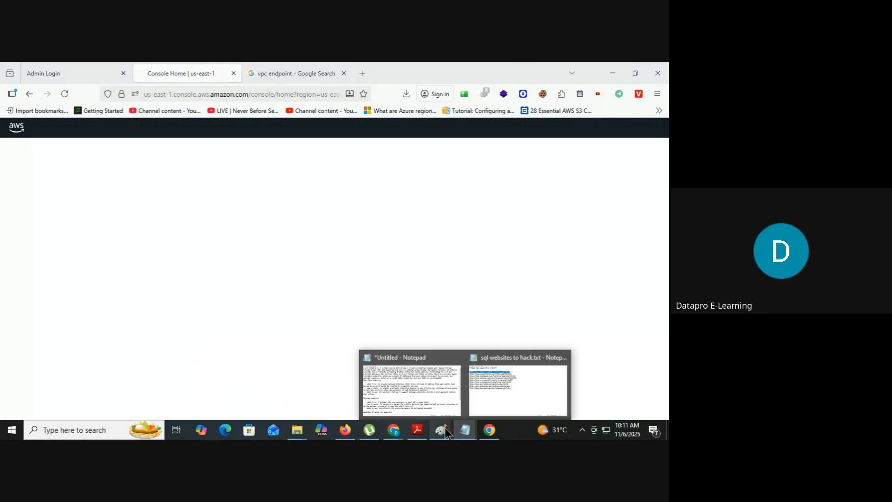
Step: Switch to Paint and label the instances in both subnets of the VPC diagram as EC2
mouse_move(444, 423)
left_click(459, 395)
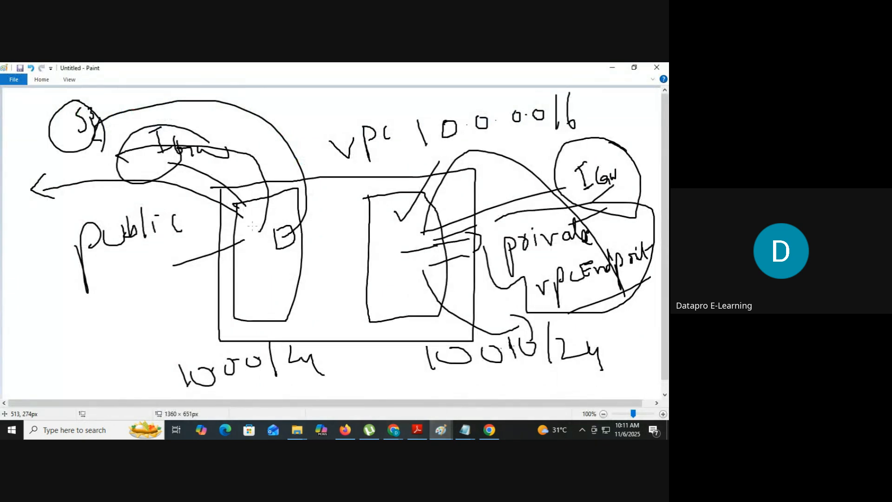
mouse_move(243, 242)
left_mouse_down()
mouse_move(247, 255)
mouse_move(263, 237)
left_mouse_up()
mouse_move(394, 260)
left_mouse_down()
mouse_move(394, 271)
mouse_move(433, 247)
left_mouse_up()
mouse_move(269, 267)
left_mouse_down()
mouse_move(270, 276)
mouse_move(292, 272)
left_mouse_up()
mouse_move(294, 266)
left_mouse_down()
mouse_move(303, 265)
mouse_move(301, 275)
left_mouse_up()
mouse_move(402, 282)
left_mouse_down()
mouse_move(389, 288)
mouse_move(400, 301)
mouse_move(398, 293)
left_mouse_up()
left_click_drag(404, 291, 411, 299)
left_click_drag(414, 294, 443, 294)
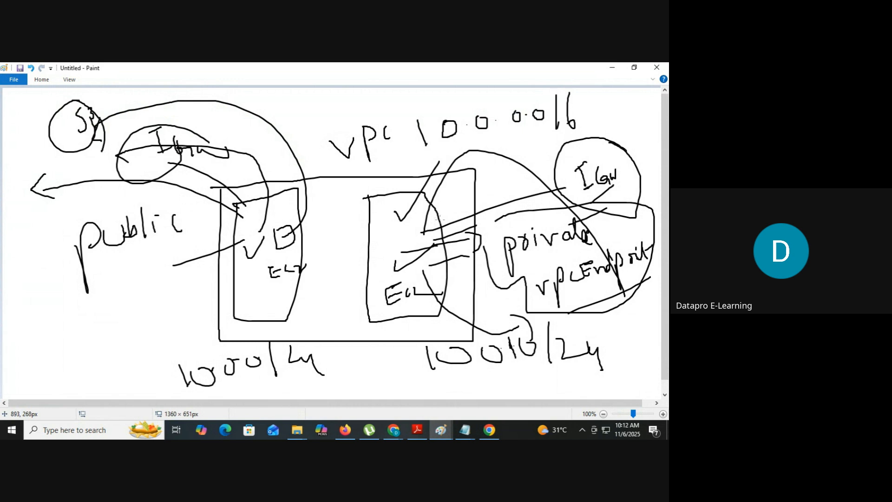
Step: Draw lines and a box around the private VPC endpoint label in the diagram, then minimize Paint
mouse_move(432, 222)
left_mouse_down()
mouse_move(497, 200)
mouse_move(496, 210)
left_mouse_up()
mouse_move(533, 266)
left_mouse_down()
mouse_move(518, 272)
mouse_move(596, 309)
mouse_move(657, 224)
mouse_move(494, 274)
left_mouse_up()
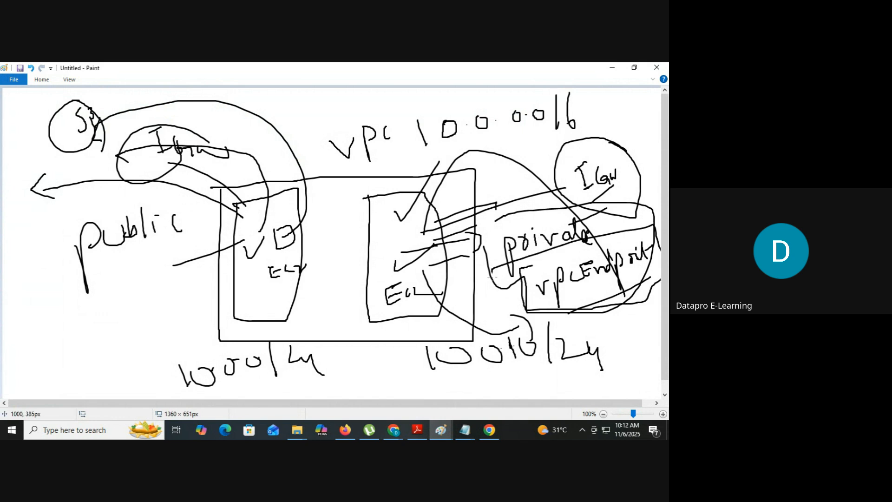
left_click(610, 68)
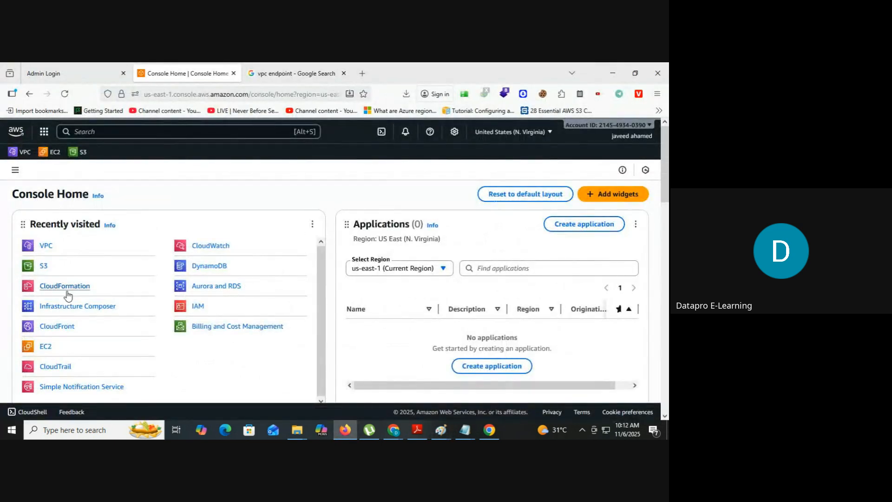
Step: Open the VPC console and start creating a VPC only, with the name tag endpoint-vpc
left_click(47, 247)
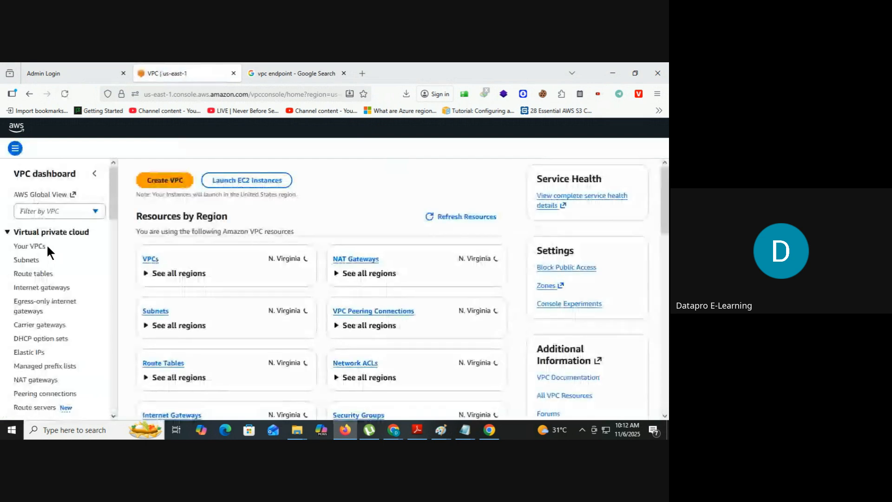
left_click(151, 259)
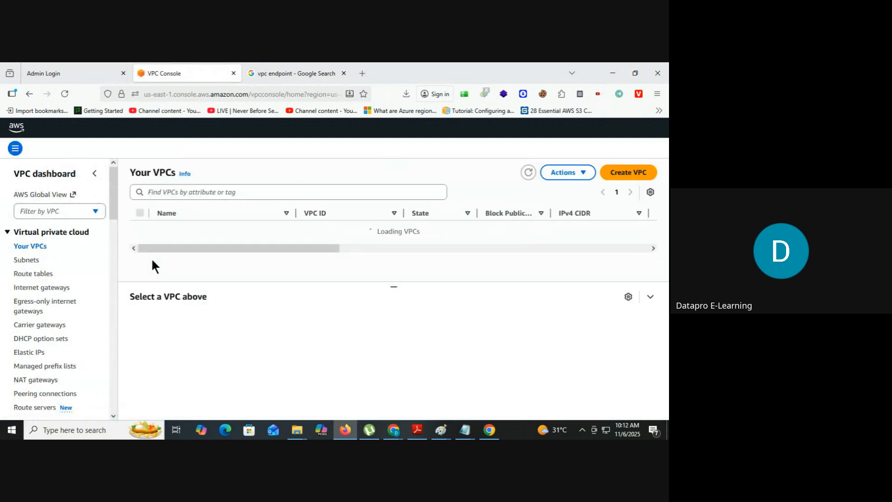
left_click(625, 179)
left_click(100, 306)
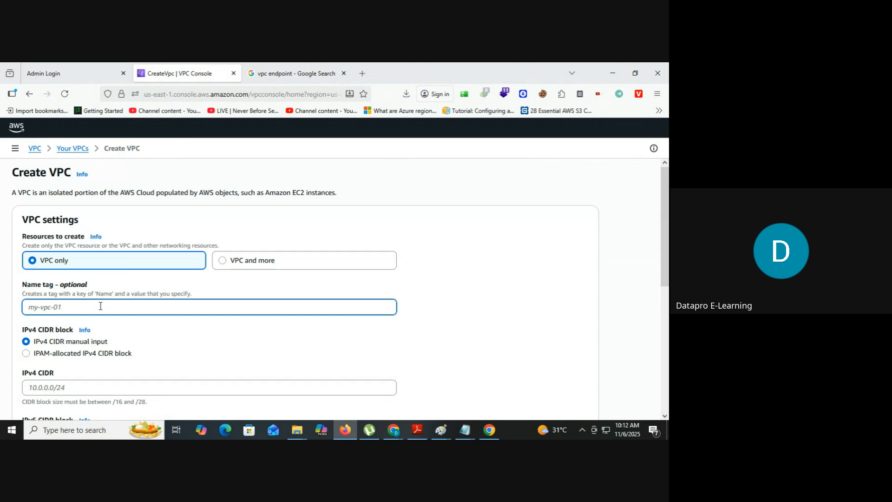
type("v")
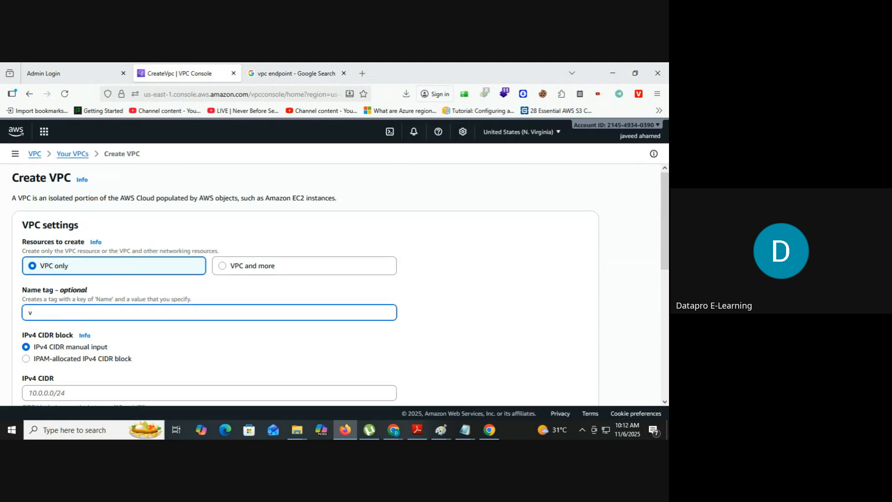
key("BackSpace")
type("end")
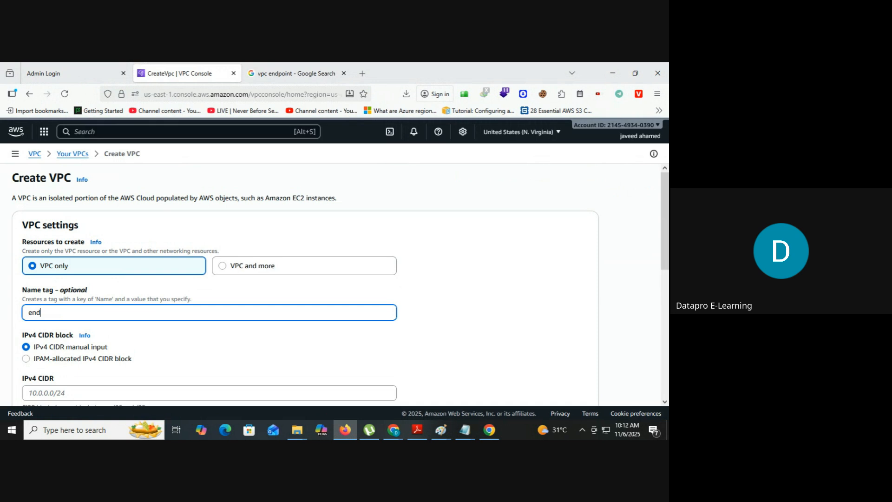
type("point-")
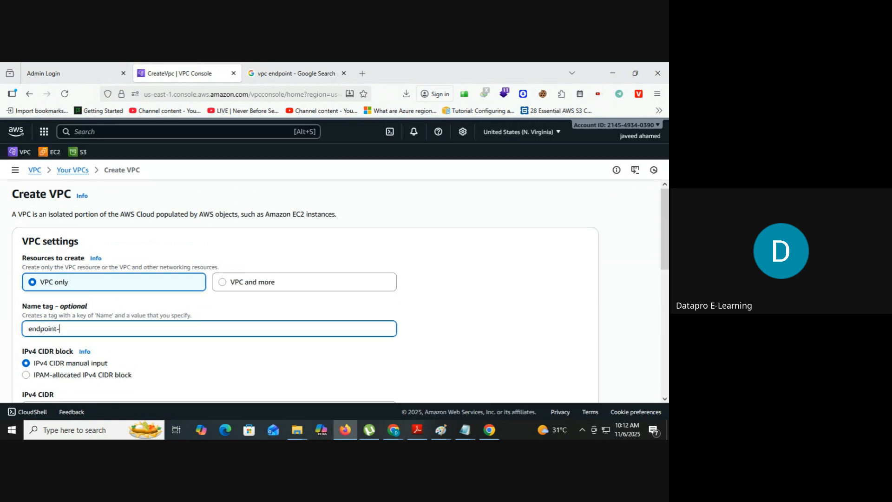
type("vpc")
Step: Set the VPC's IPv4 CIDR to 10.0.0.0/16 and create the VPC
scroll(123, 329, "down", 4)
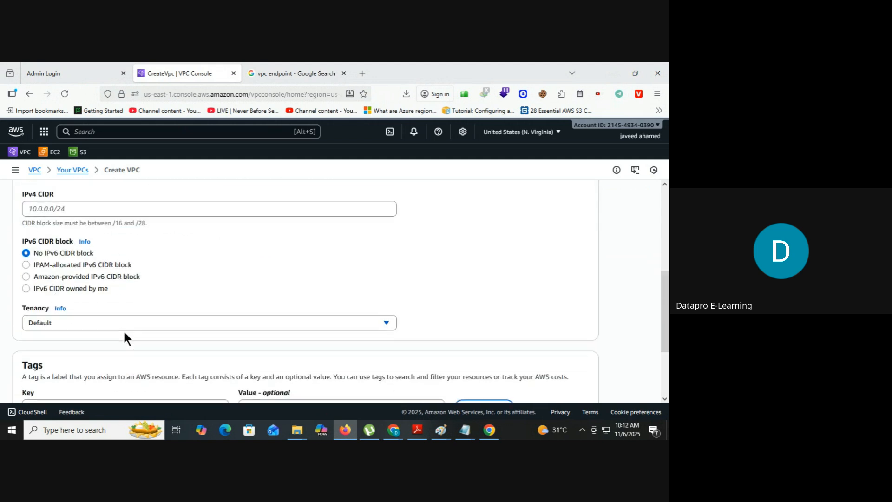
scroll(115, 306, "up", 3)
left_click(65, 342)
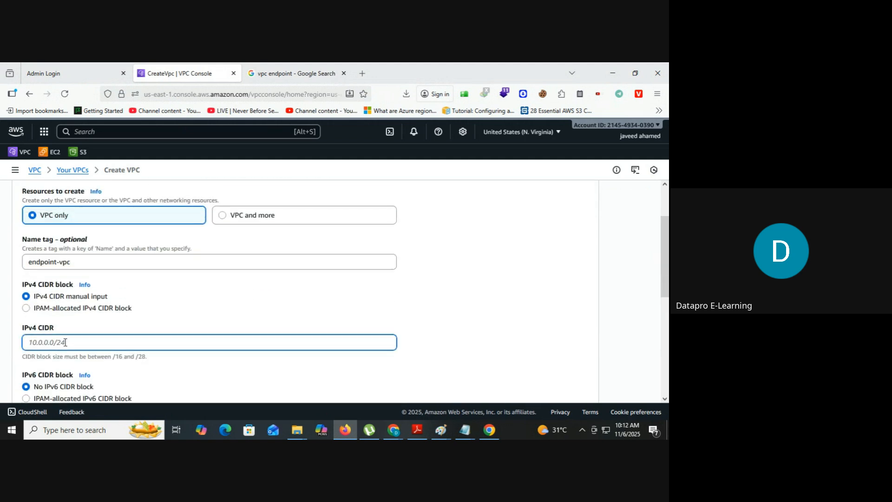
type("10.0.0.0/16")
scroll(310, 315, "down", 4)
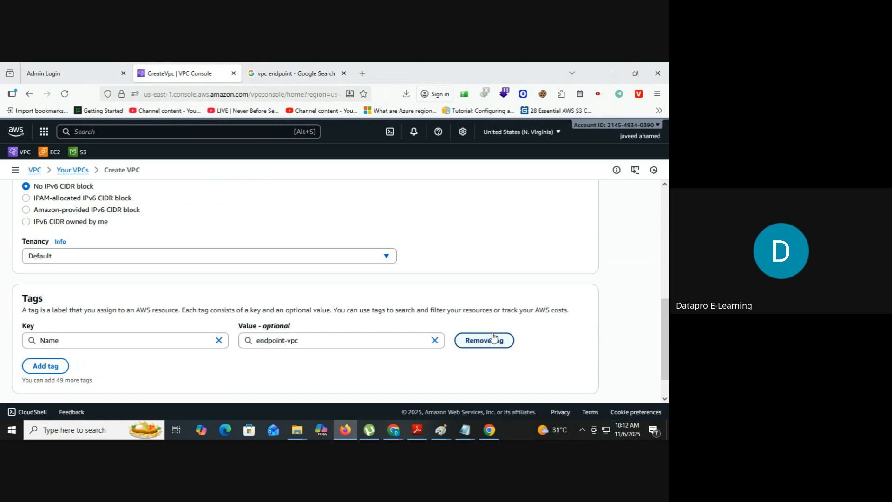
scroll(494, 339, "down", 1)
left_click(568, 377)
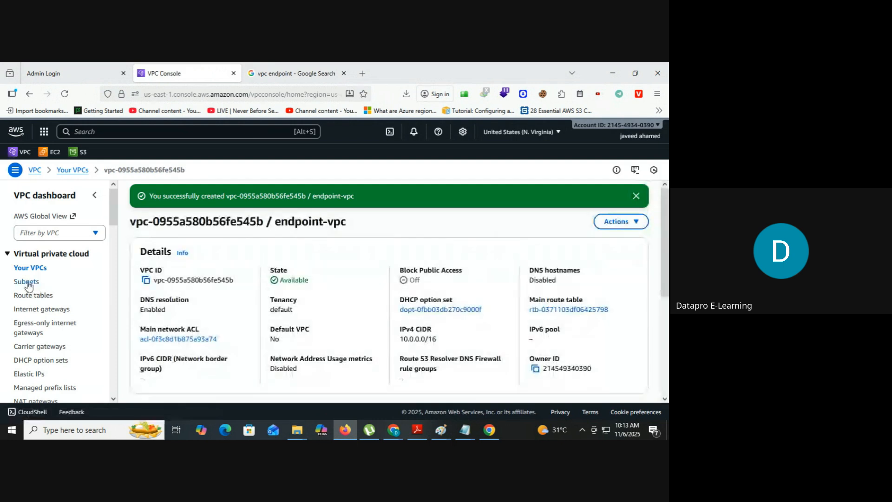
Step: Start creating a subnet in endpoint-vpc named end-pubic-subnet
left_click(27, 282)
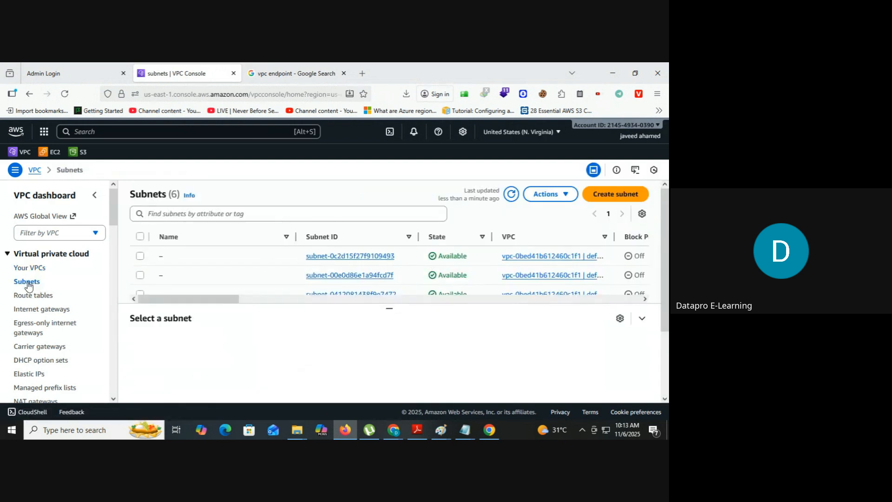
left_click(607, 204)
left_click(141, 263)
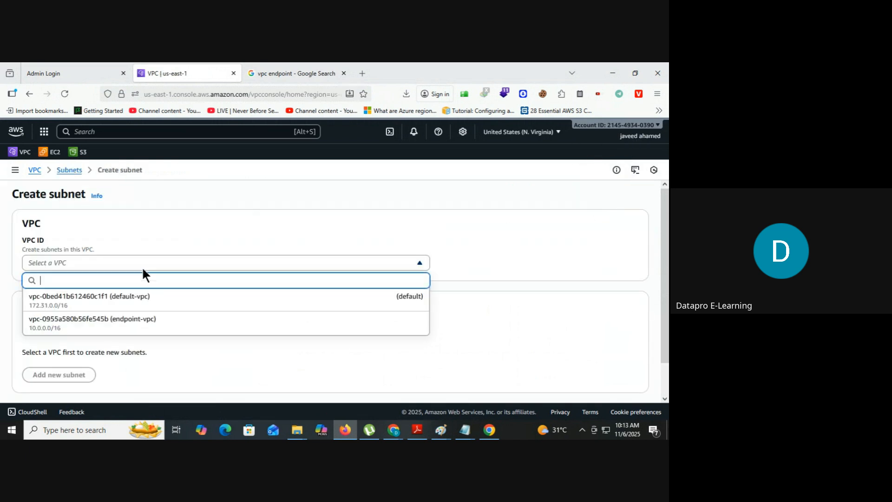
left_click(124, 325)
scroll(124, 328, "down", 4)
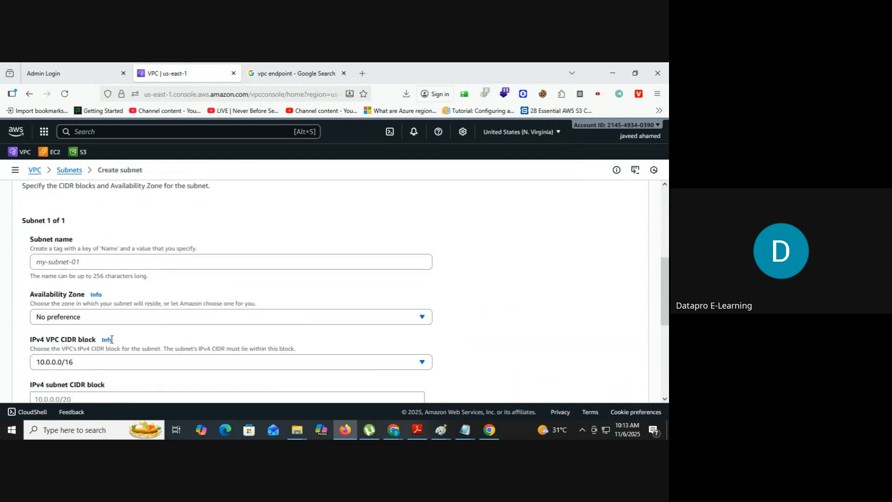
scroll(112, 329, "up", 1)
left_click(99, 329)
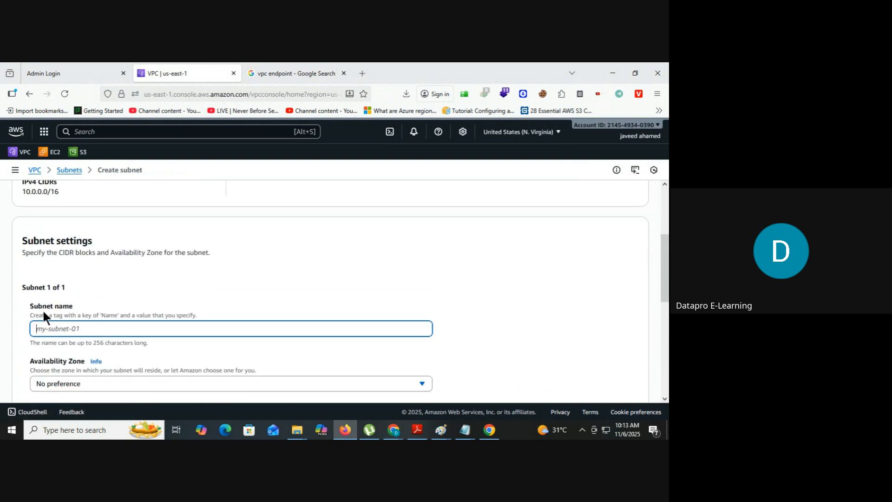
type("end-")
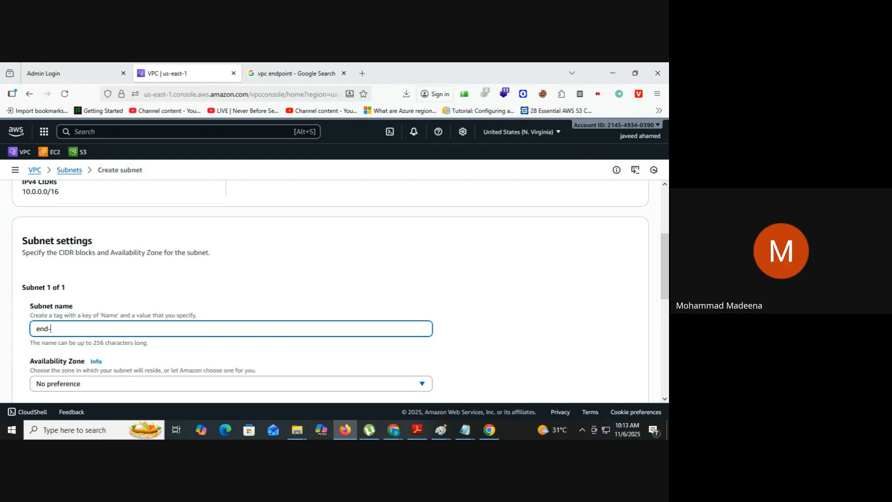
type("pubi")
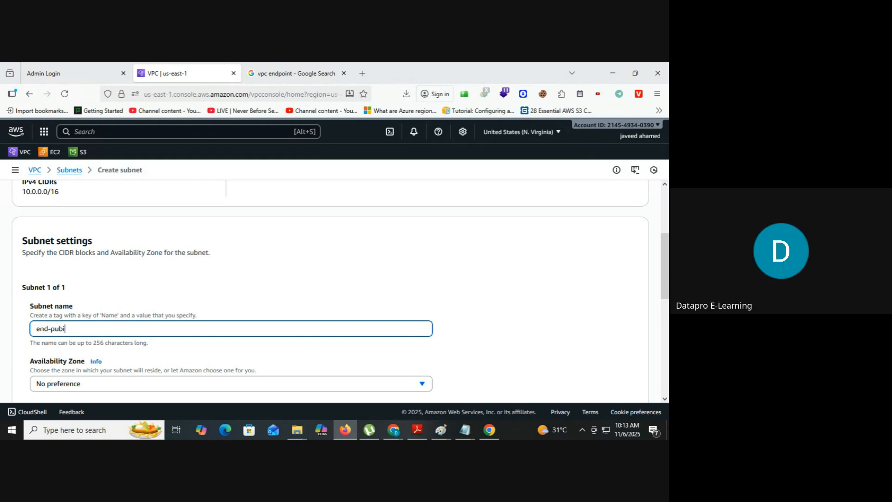
type("c-subnet")
scroll(79, 292, "down", 3)
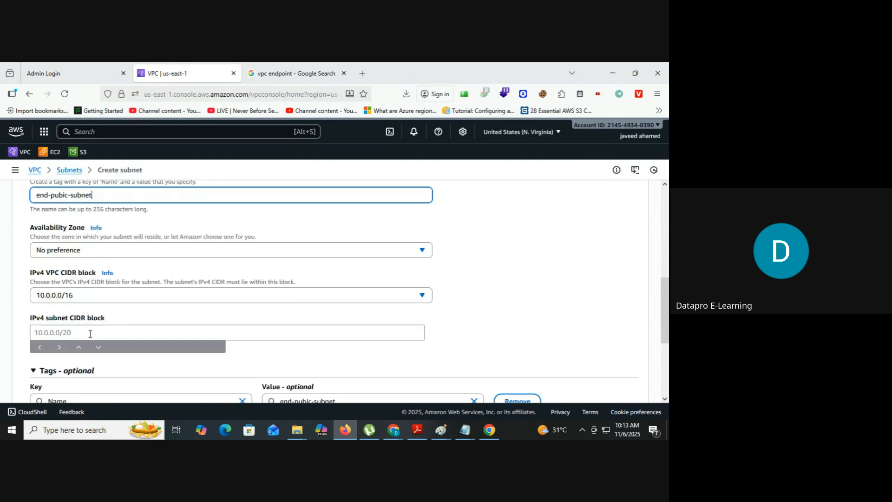
Step: Set the subnet's IPv4 CIDR block to 10.0.0.0/24 and create the subnet
left_click(85, 331)
type("10.0.p0.0")
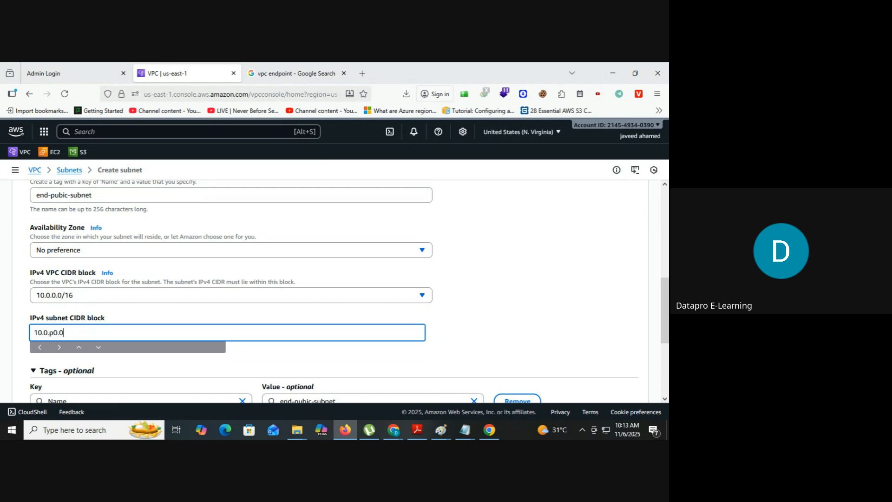
key("BackSpace")
key("BackSpace")
key("BackSpace")
key("BackSpace")
type("0.0")
key("BackSpace")
key("BackSpace")
type(".9")
key("BackSpace")
type("0/24")
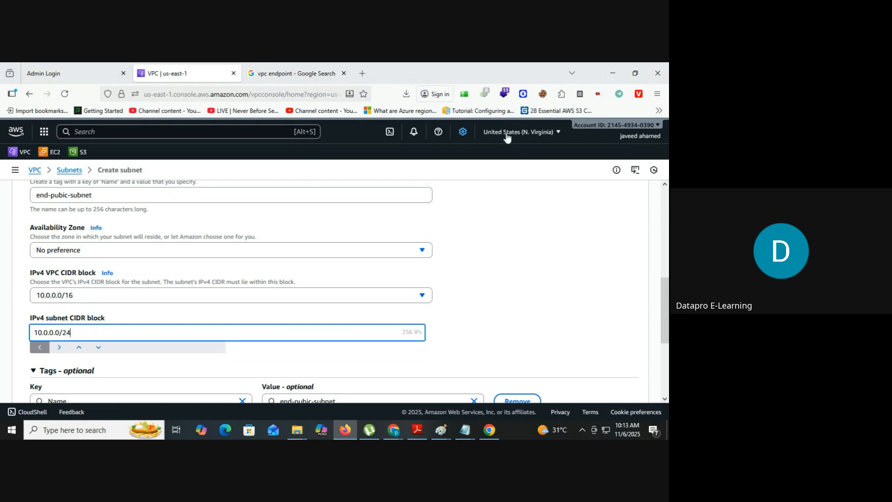
scroll(577, 271, "down", 5)
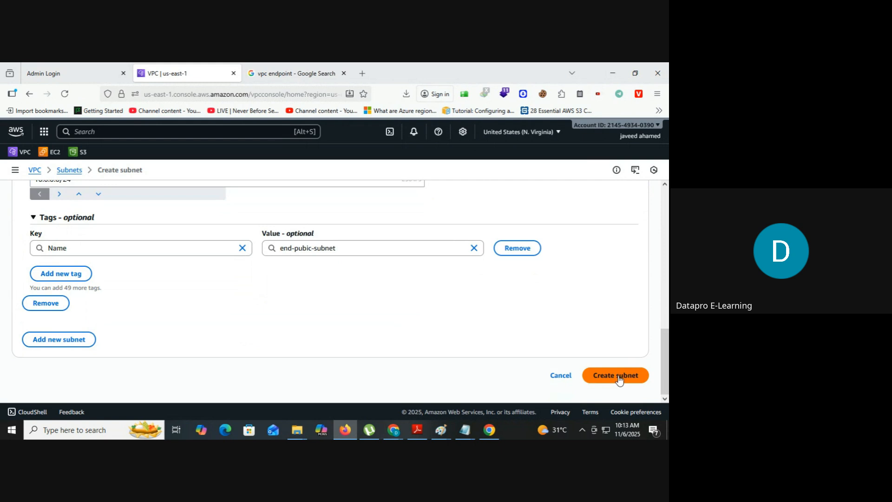
left_click(625, 377)
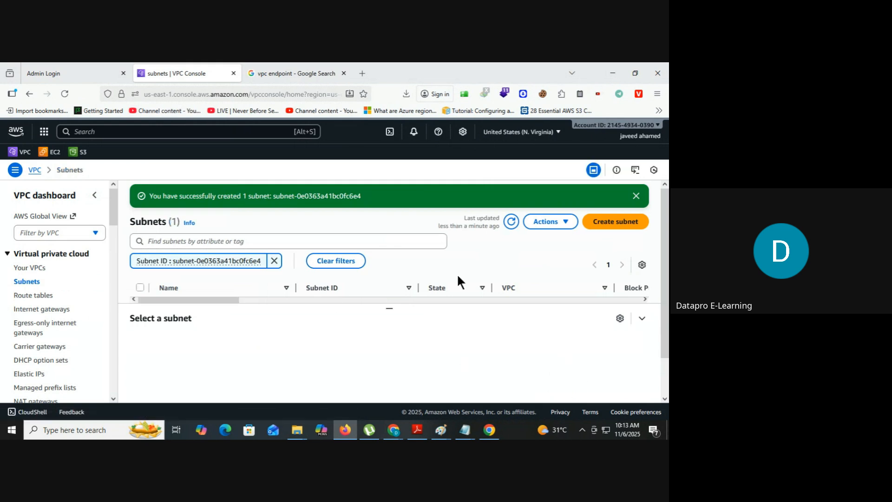
Step: Clear the subnet ID filter and review the full subnet list
left_click(274, 262)
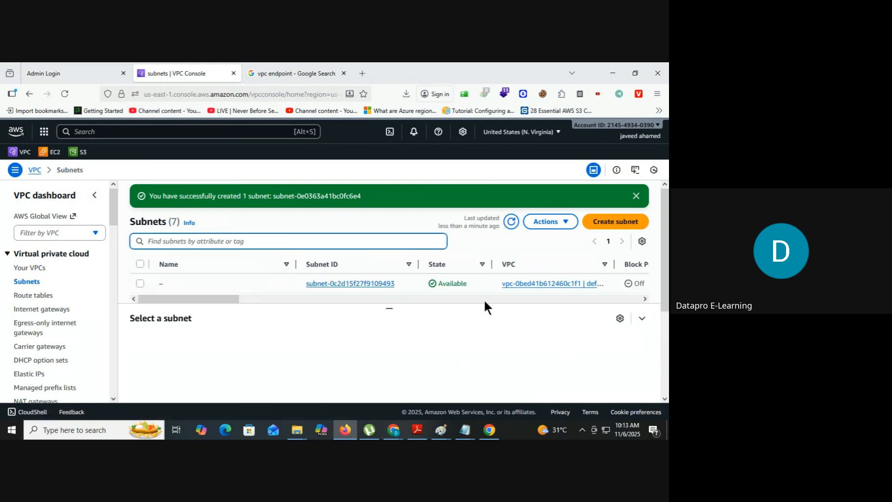
left_click(635, 196)
scroll(365, 277, "down", 3)
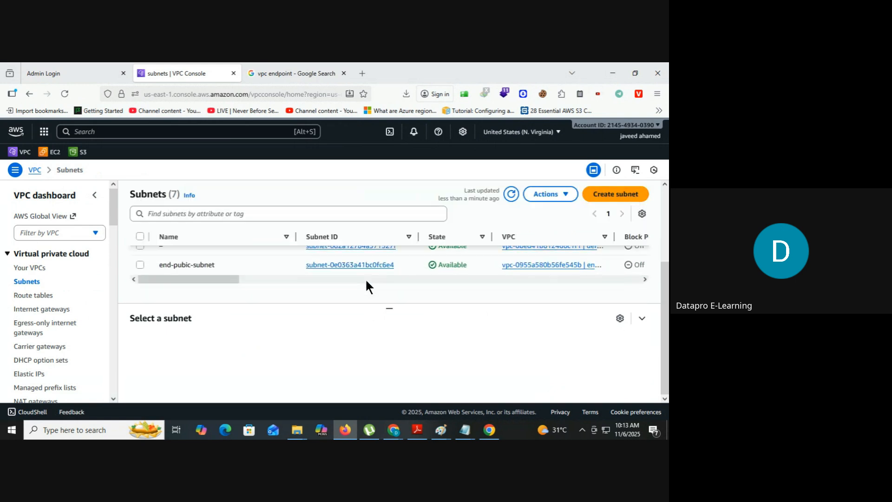
Step: Start creating another subnet in endpoint-vpc named end--private-subnet
left_click(610, 195)
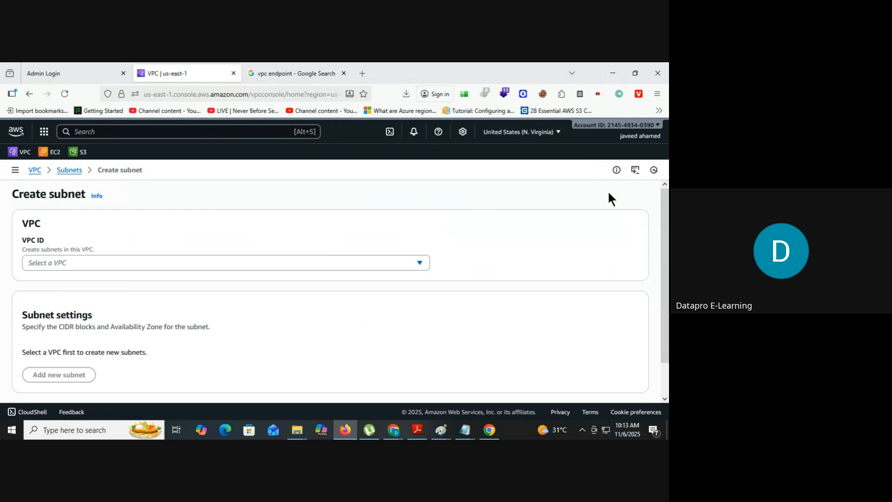
left_click(219, 264)
left_click(163, 327)
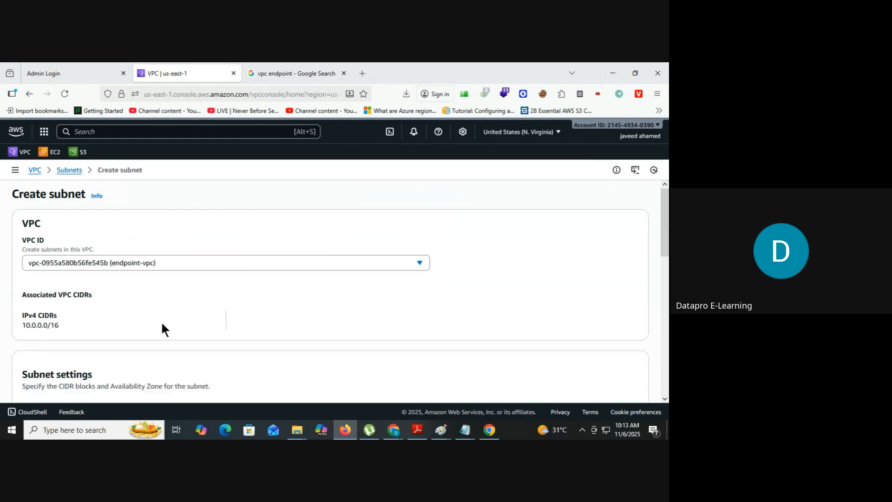
scroll(162, 327, "down", 5)
left_click(62, 267)
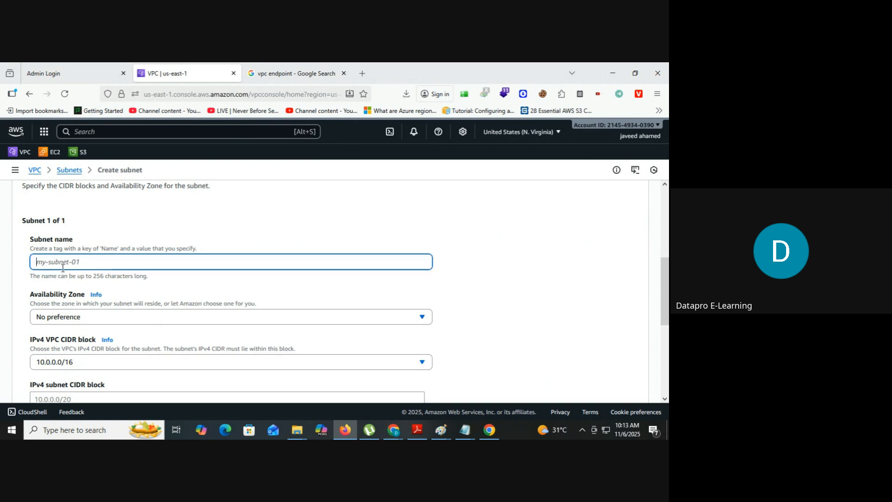
type("end-")
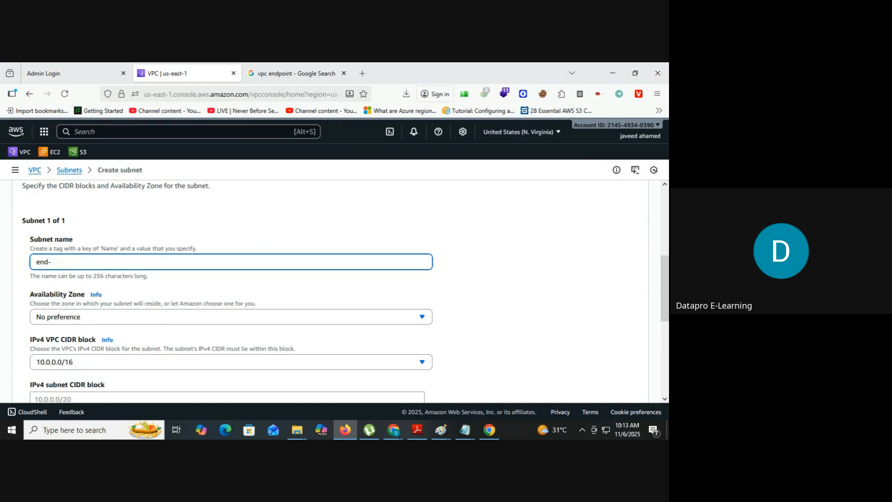
type("-private-subnet")
Step: Set the private subnet's IPv4 CIDR block to 10.0.1.0/24
scroll(136, 331, "down", 2)
left_click(88, 328)
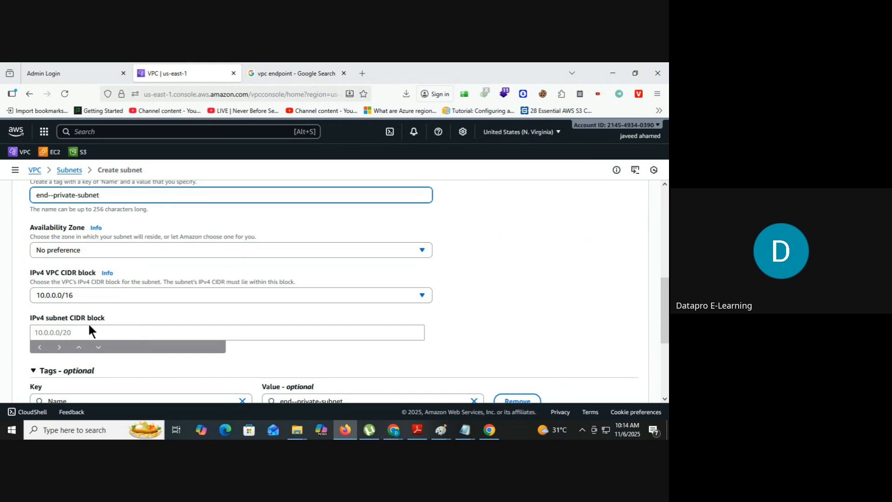
left_click(84, 337)
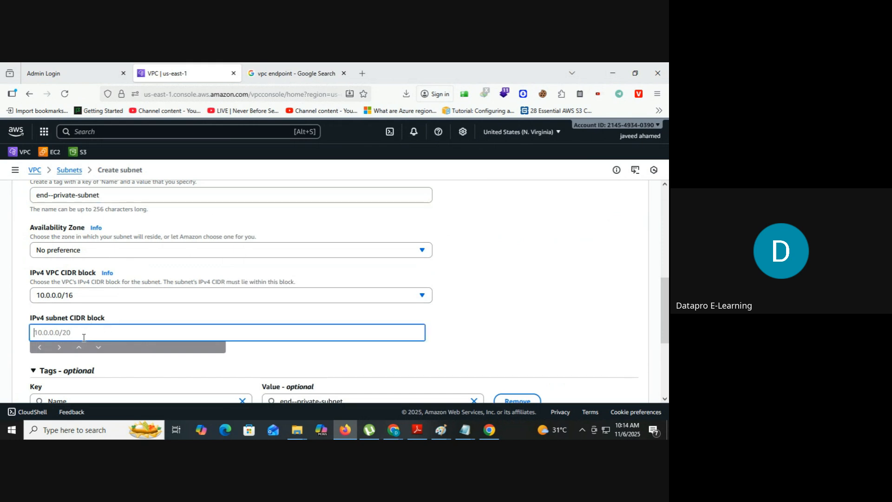
type("10.0.1.0/24")
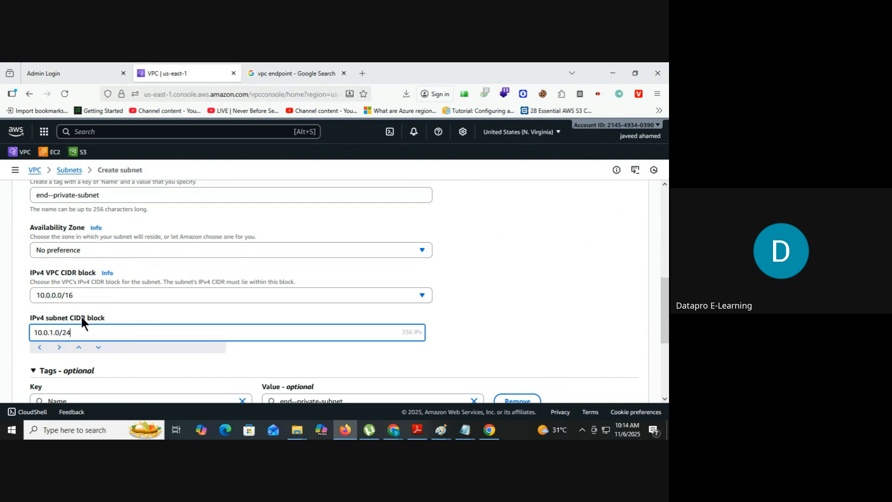
Step: Create the end--private-subnet subnet
scroll(514, 309, "down", 4)
scroll(548, 338, "up", 3)
scroll(511, 367, "down", 4)
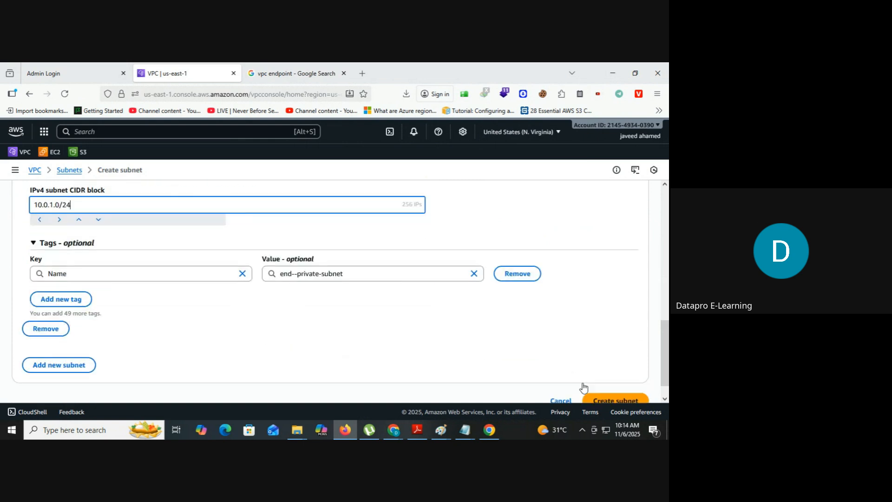
left_click(599, 380)
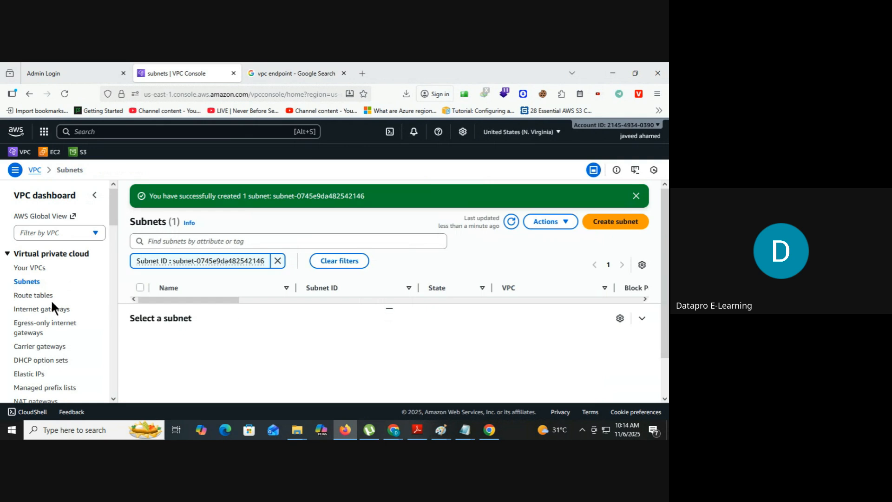
Step: Start creating a new route table and name it end-public-route
left_click(43, 296)
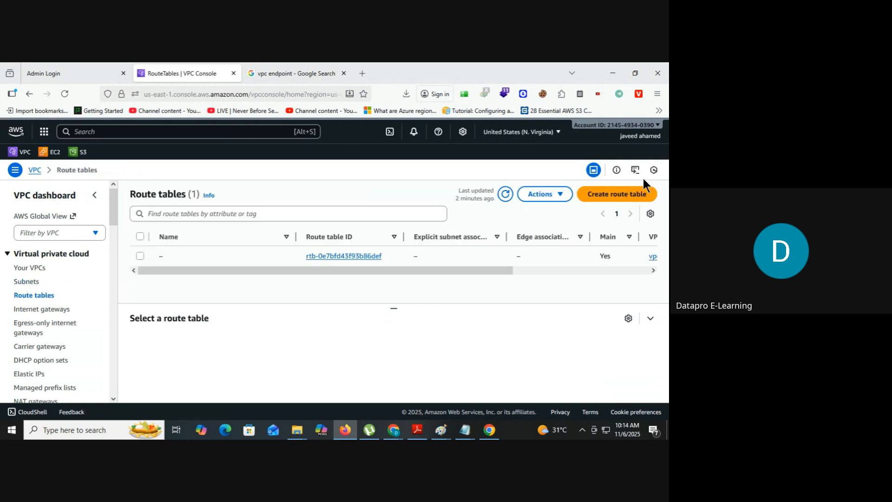
left_click(604, 194)
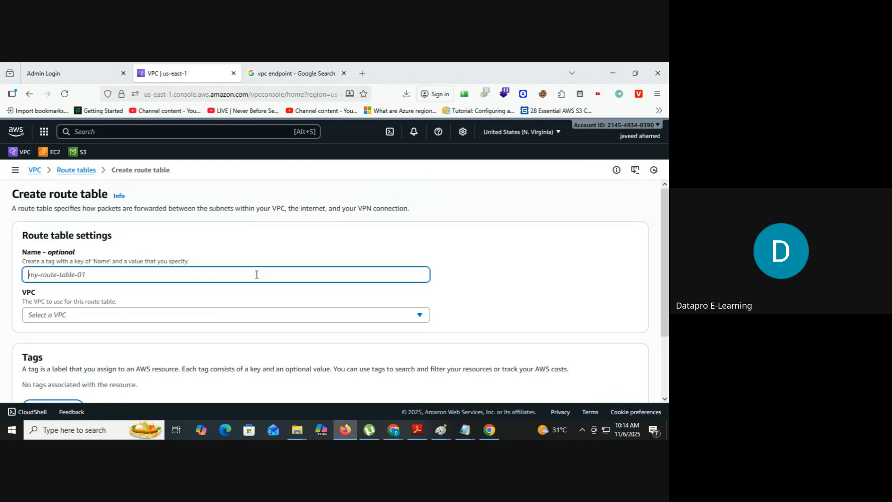
type("p")
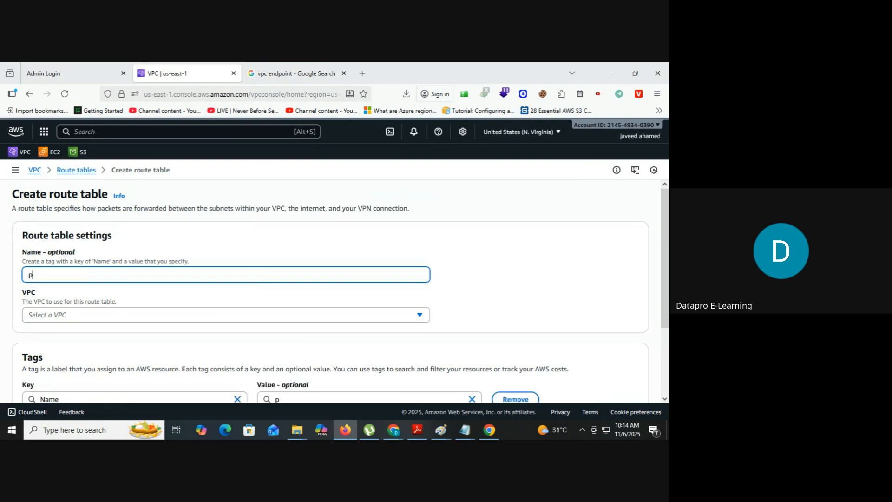
type("ubic")
key("BackSpace")
key("BackSpace")
key("BackSpace")
key("BackSpace")
key("BackSpace")
type("end-public-route")
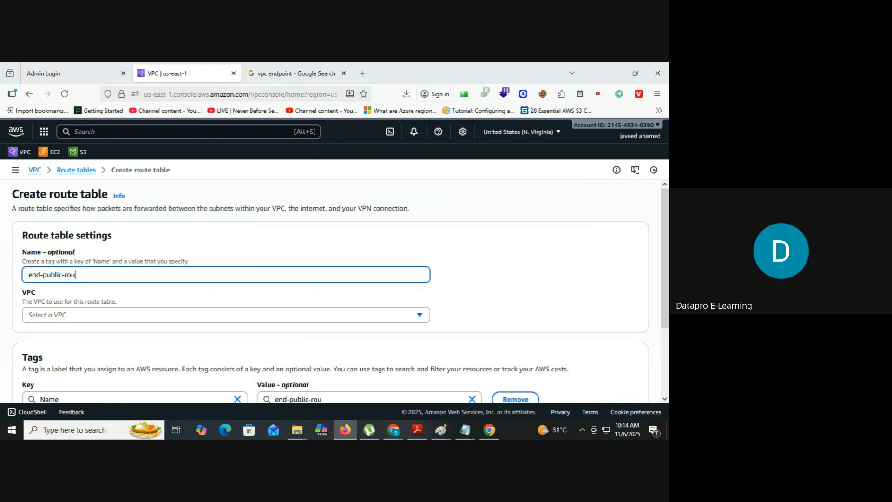
Step: Assign the end-public-route table to endpoint-vpc and create it
left_click(220, 319)
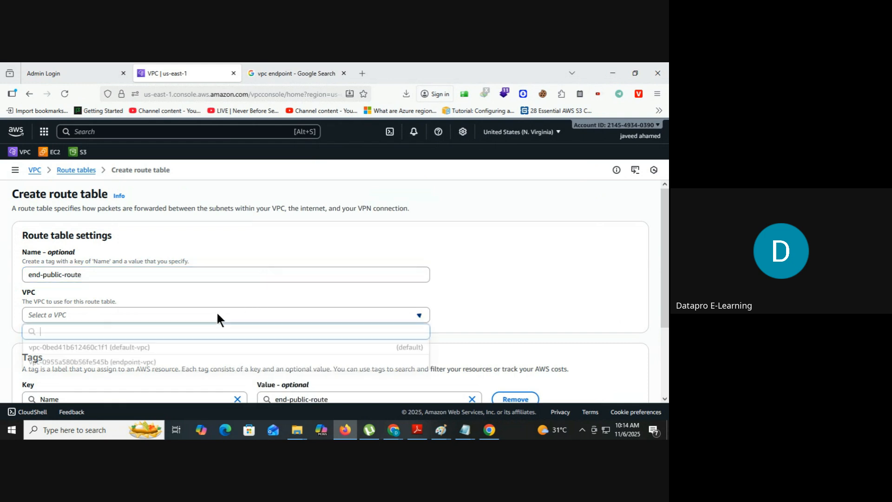
left_click(141, 362)
scroll(488, 334, "down", 5)
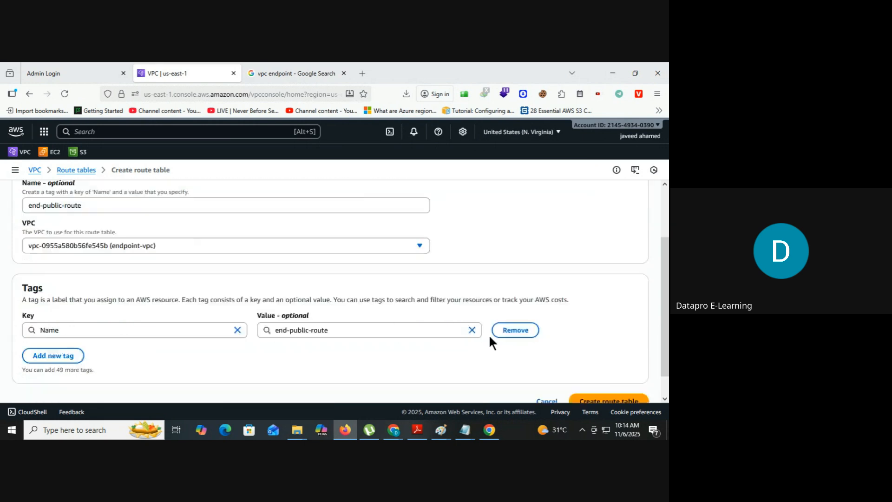
left_click(604, 374)
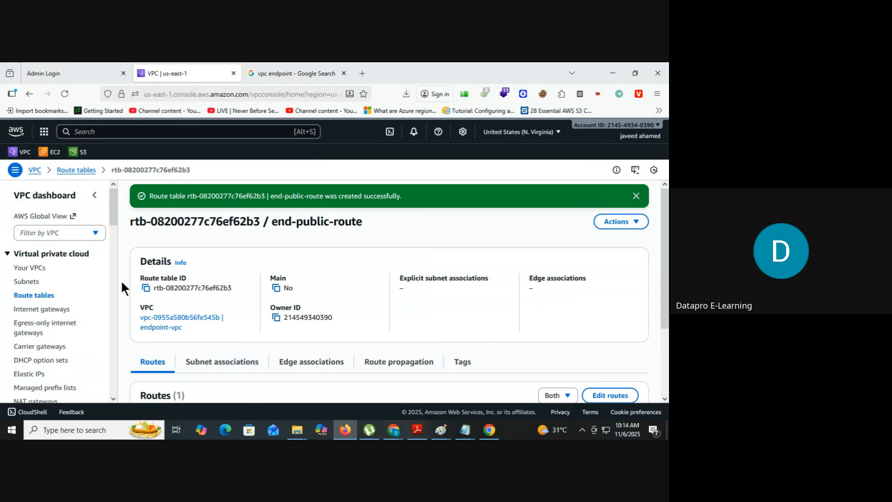
Step: Create a second route table named private-end-subnet in endpoint-vpc
left_click(47, 296)
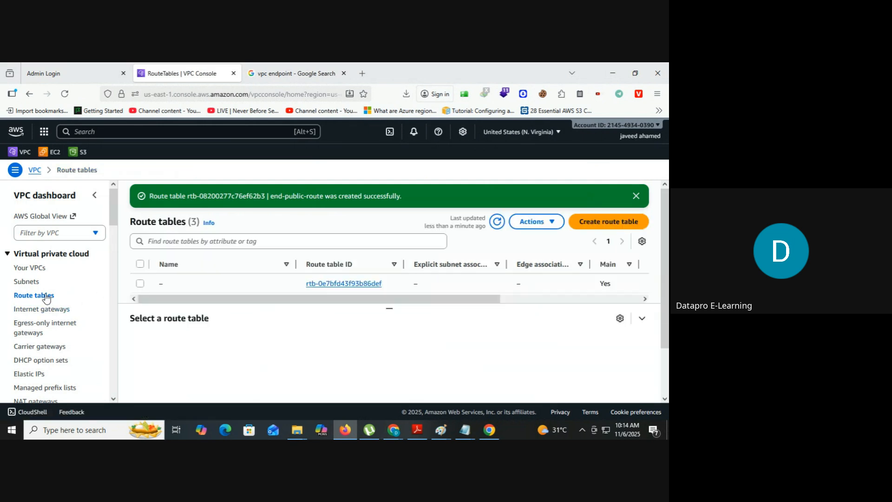
left_click(604, 223)
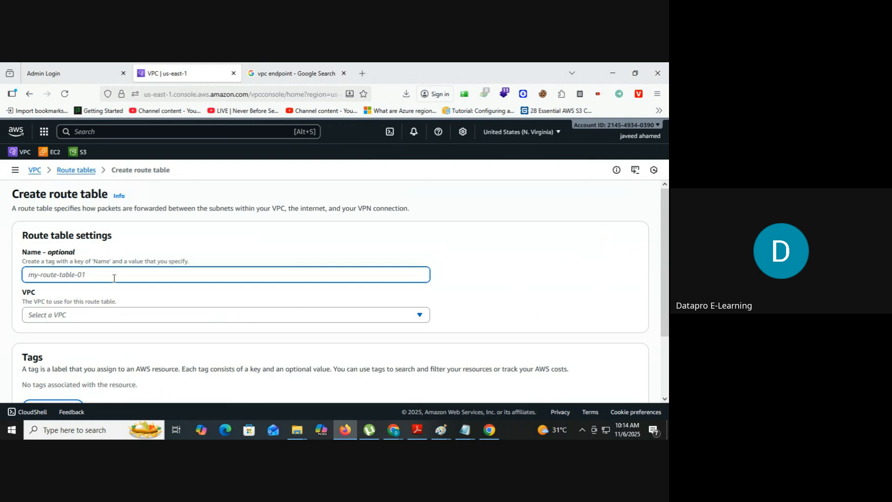
type("pr")
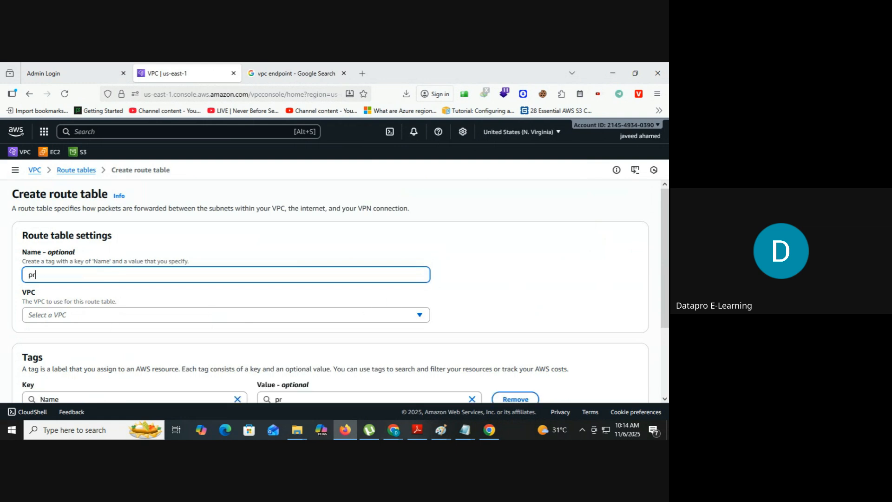
type("iva")
type("te-end-subne")
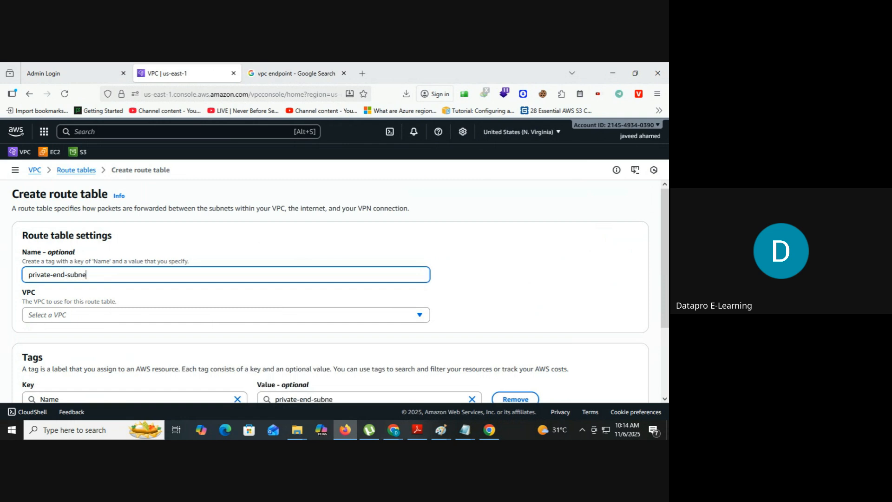
type("t")
left_click(230, 316)
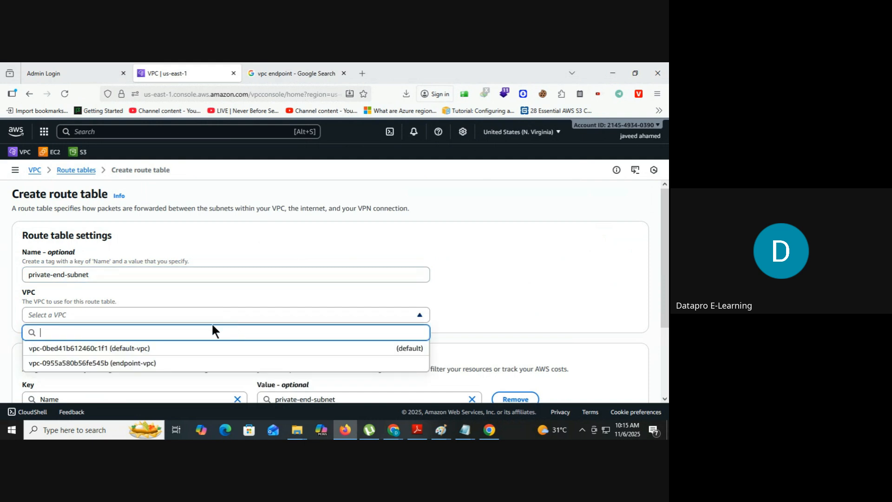
left_click(148, 363)
scroll(146, 360, "down", 3)
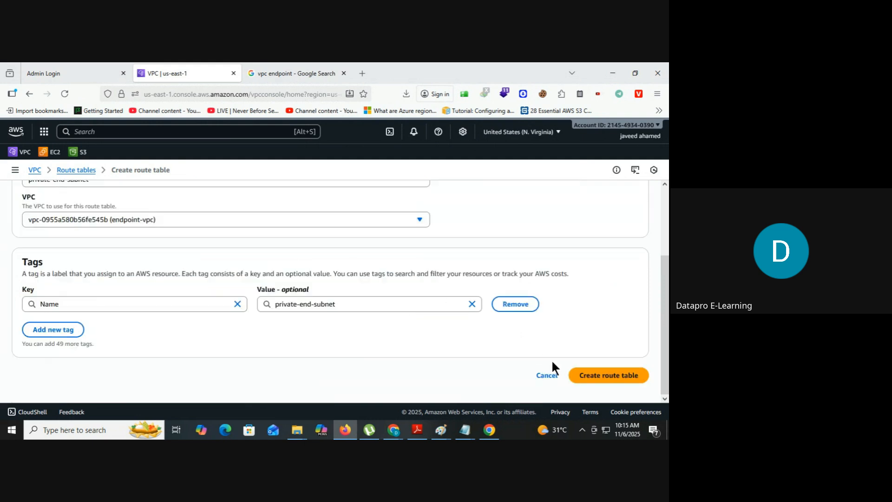
left_click(589, 377)
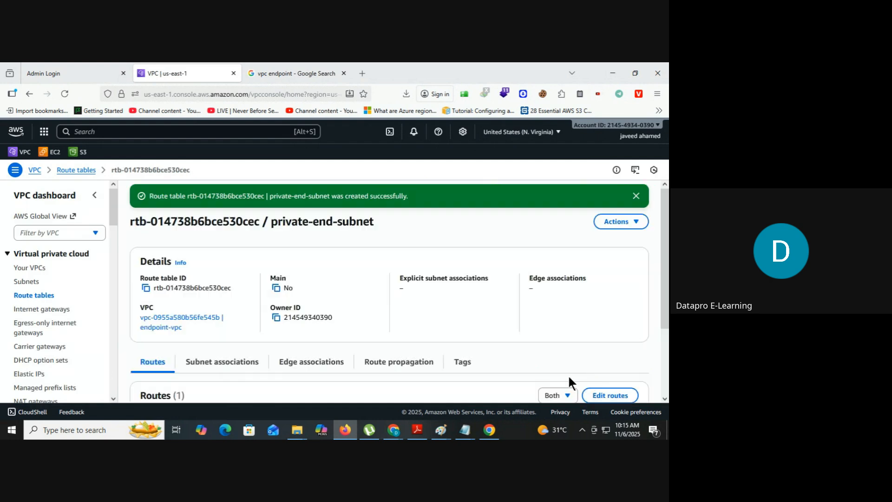
Step: Create an internet gateway named puvlic-end-igw
left_click(49, 312)
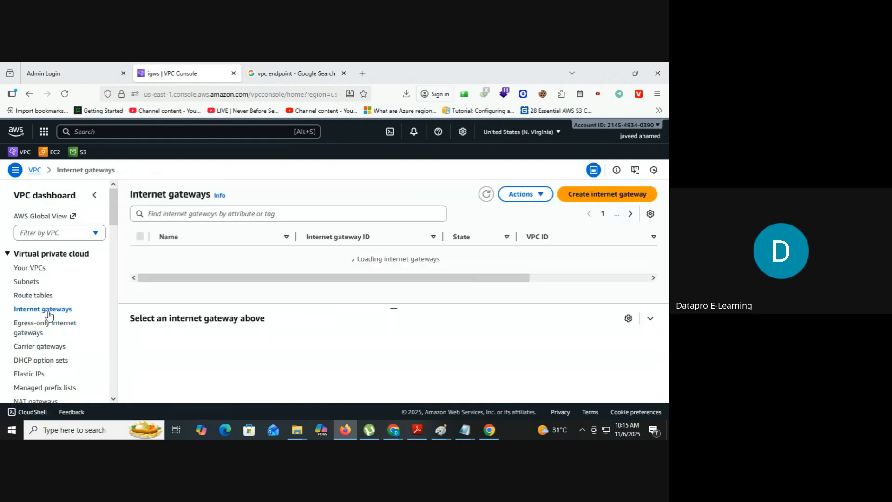
left_click(597, 195)
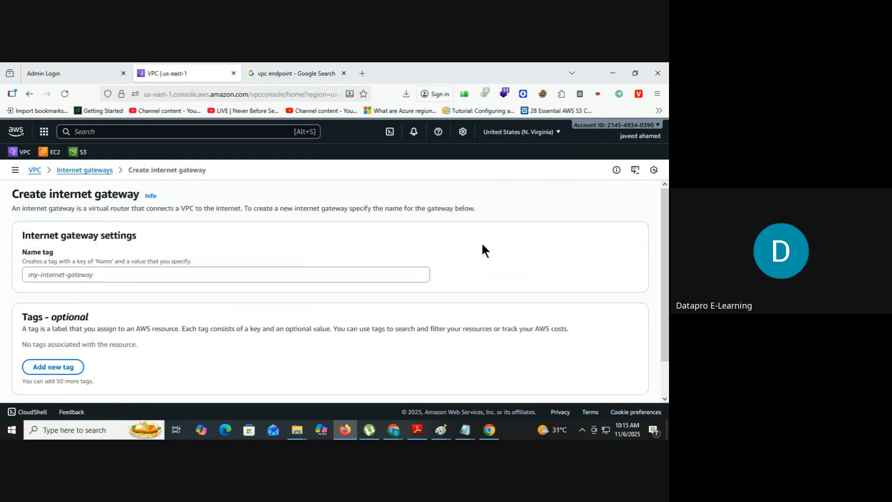
left_click(123, 275)
type("pu")
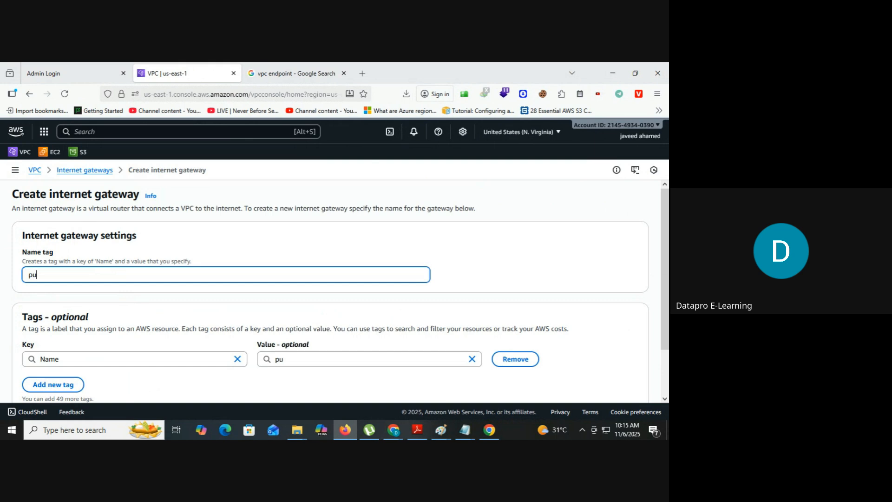
type("vlic-end-igw")
scroll(400, 280, "down", 1)
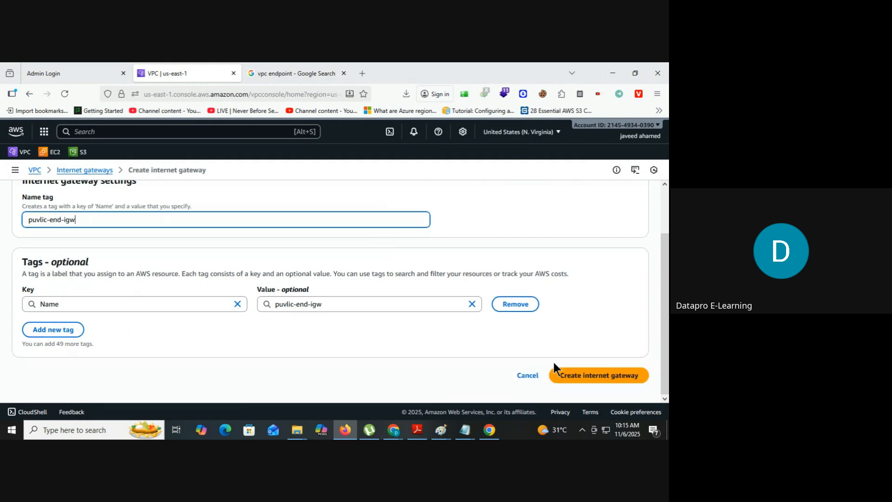
left_click(562, 375)
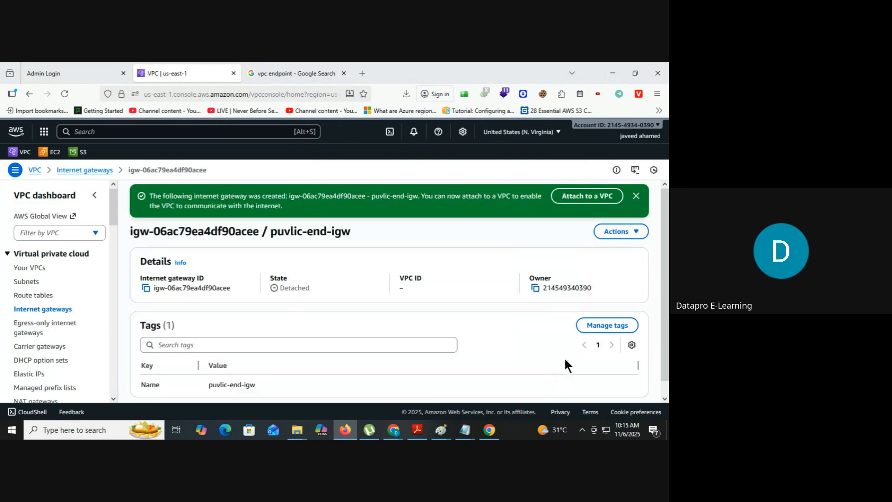
Step: Attach the puvlic-end-igw internet gateway to endpoint-vpc
left_click(596, 199)
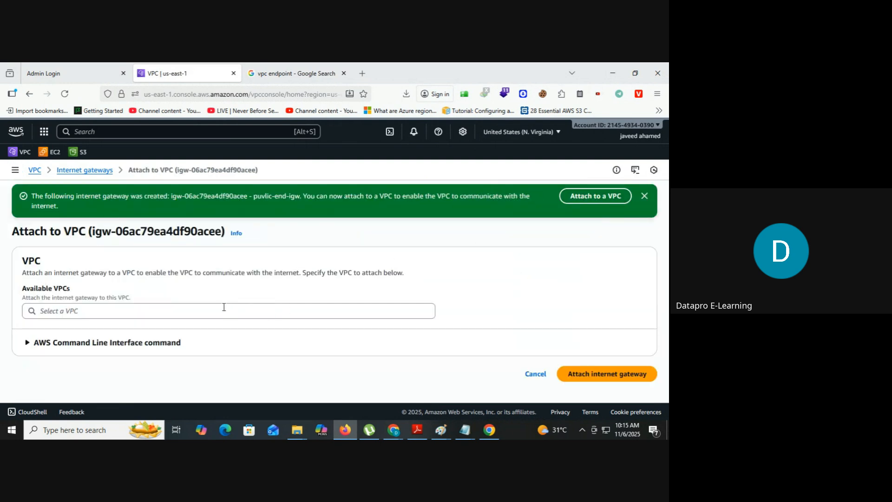
left_click(223, 307)
left_click(173, 328)
left_click(575, 374)
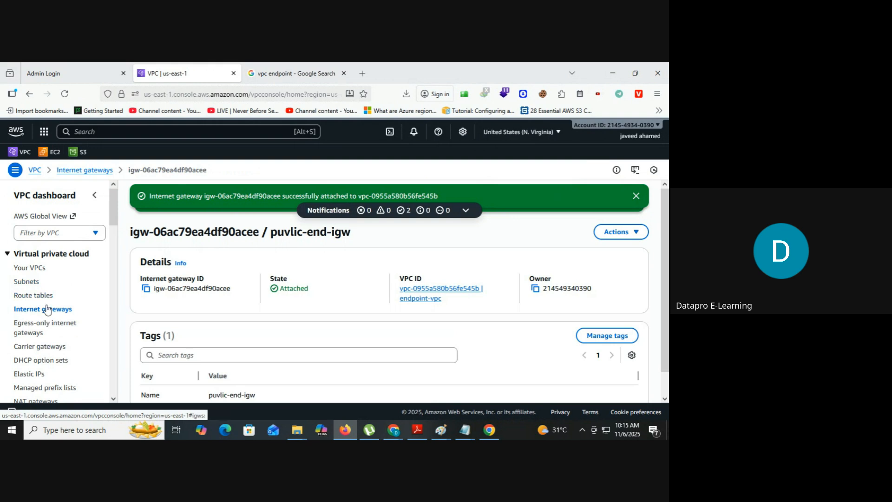
Step: Associate the end-pubic-subnet subnet with the end-public-route route table
left_click(42, 296)
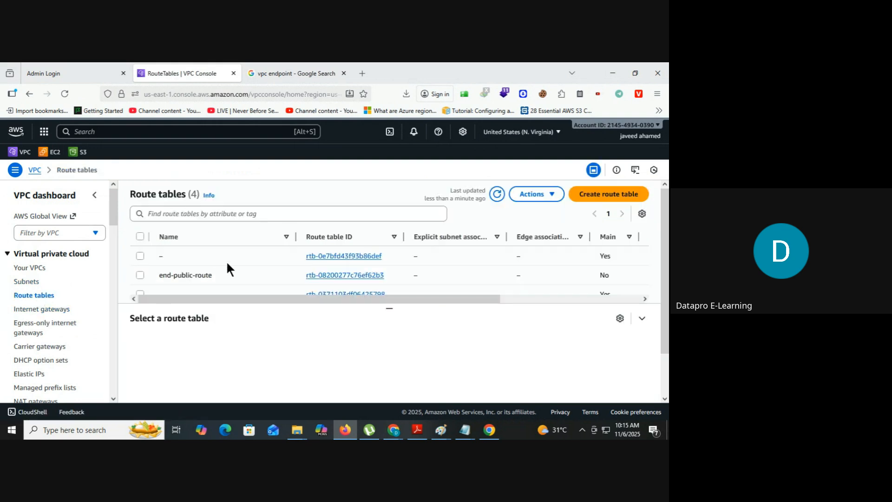
left_click(140, 274)
right_click(179, 275)
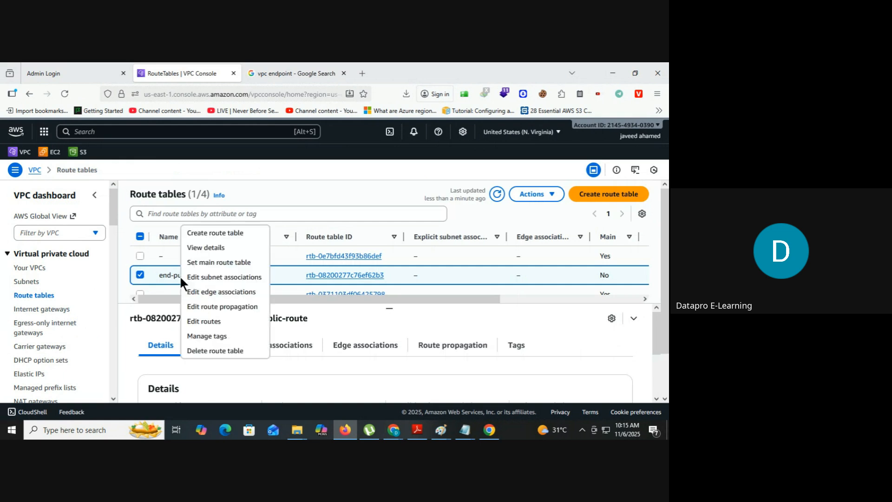
left_click(214, 278)
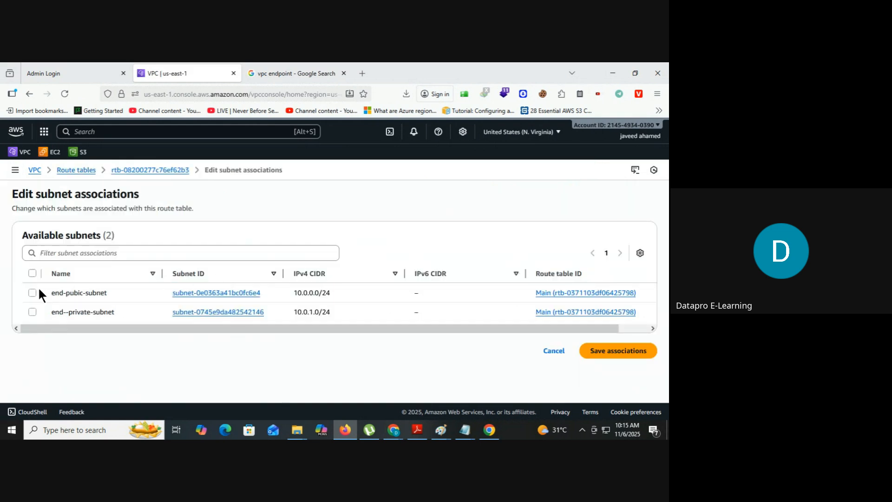
left_click(32, 293)
scroll(637, 357, "down", 1)
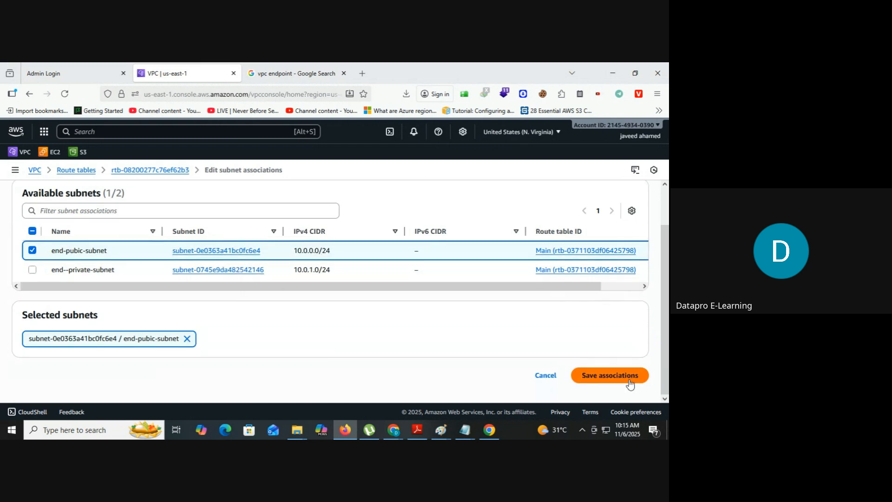
left_click(629, 381)
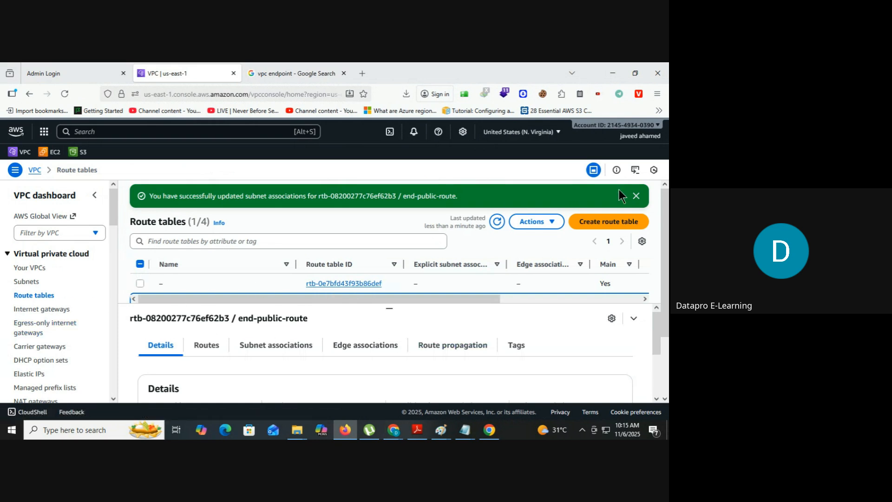
left_click(636, 196)
scroll(349, 274, "down", 1)
scroll(188, 279, "up", 1)
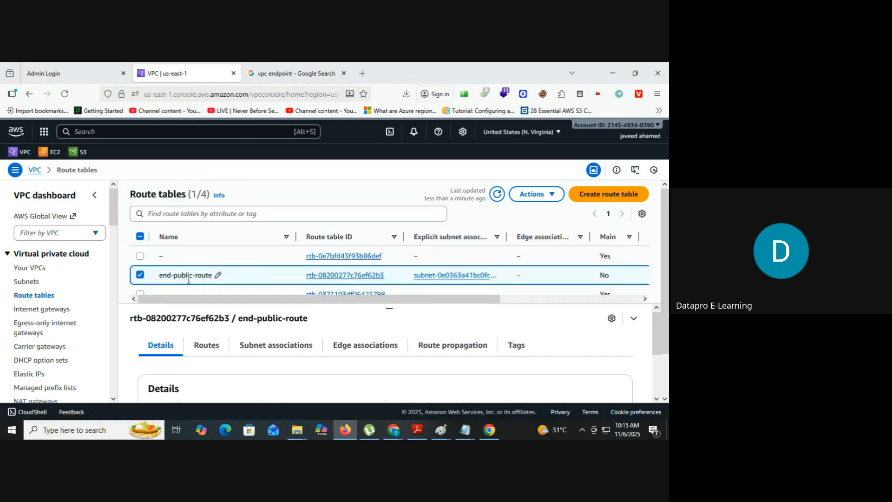
Step: Associate the end--private-subnet subnet with the private-end-subnet route table
left_click(140, 274)
scroll(155, 278, "down", 2)
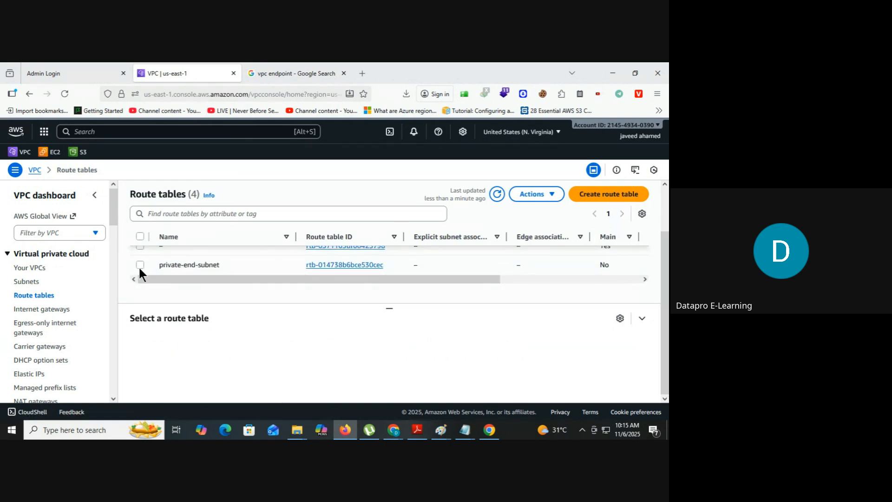
left_click(139, 267)
right_click(171, 269)
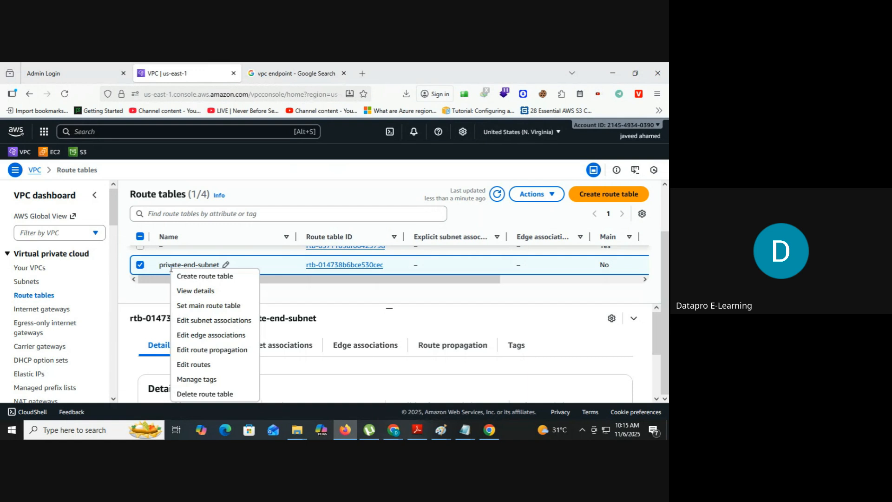
left_click(200, 320)
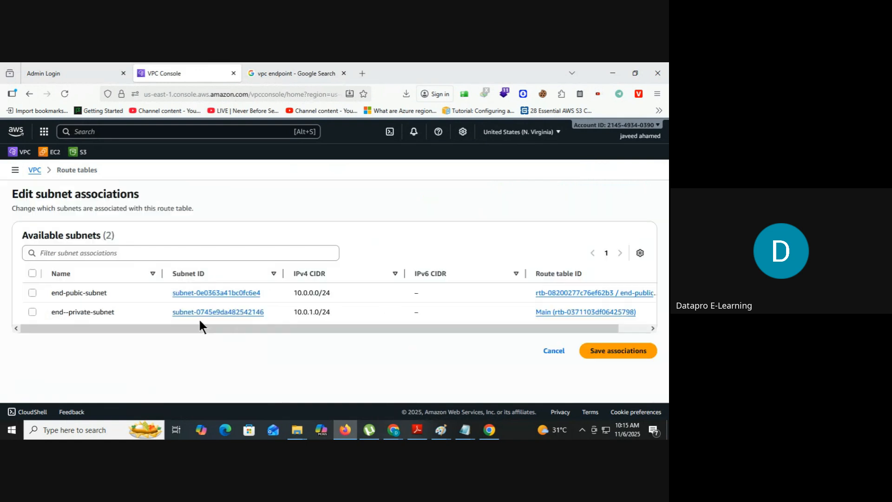
left_click(77, 311)
scroll(653, 326, "down", 2)
left_click(612, 373)
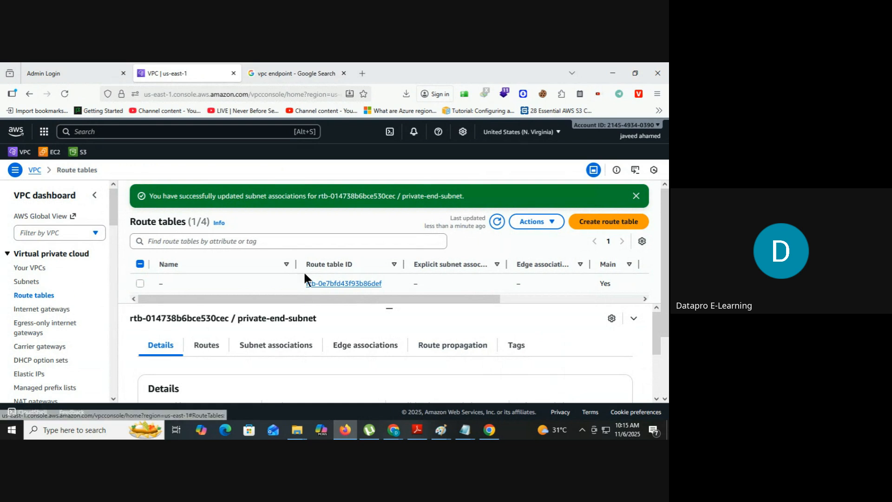
left_click(636, 195)
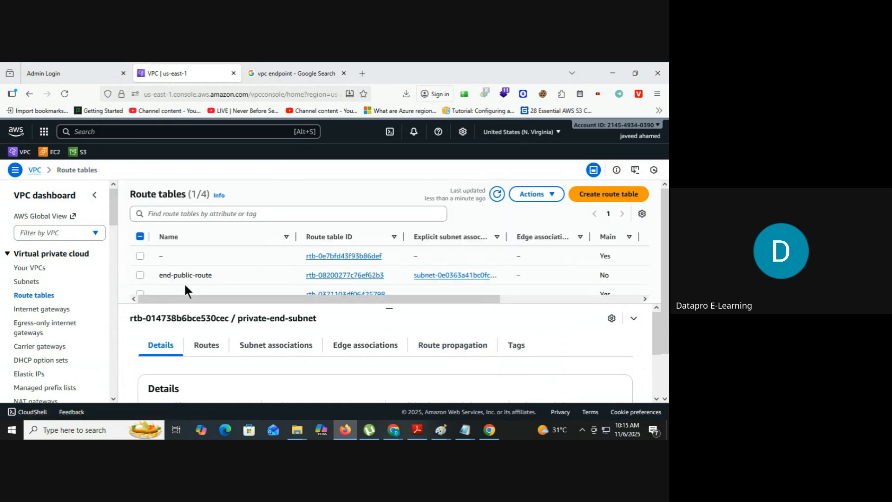
scroll(171, 282, "down", 2)
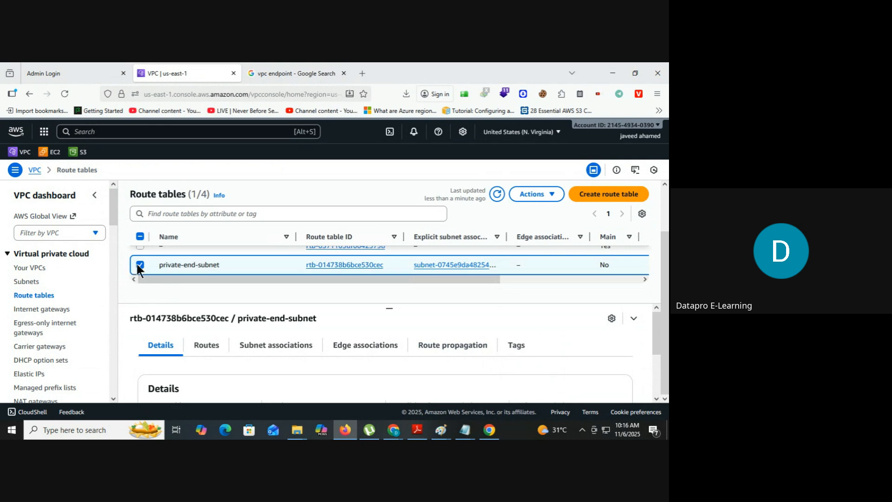
Step: Add a route for 0.0.0.0/0 targeting the internet gateway to the end-public-route route table and save it
left_click(139, 264)
scroll(151, 275, "up", 2)
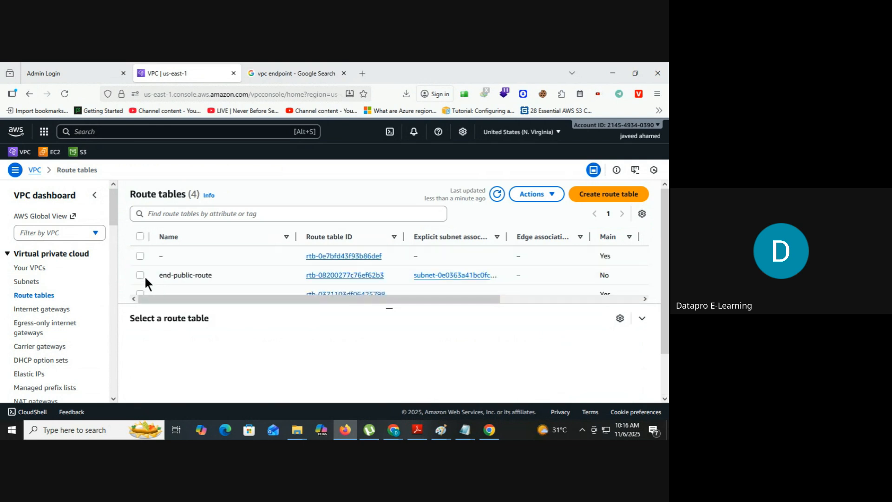
left_click(139, 274)
right_click(181, 273)
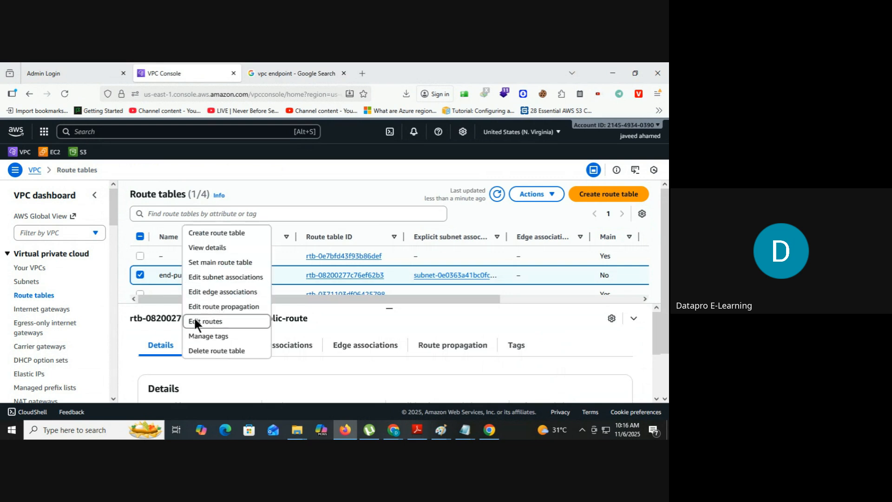
left_click(195, 320)
left_click(56, 297)
left_click(65, 286)
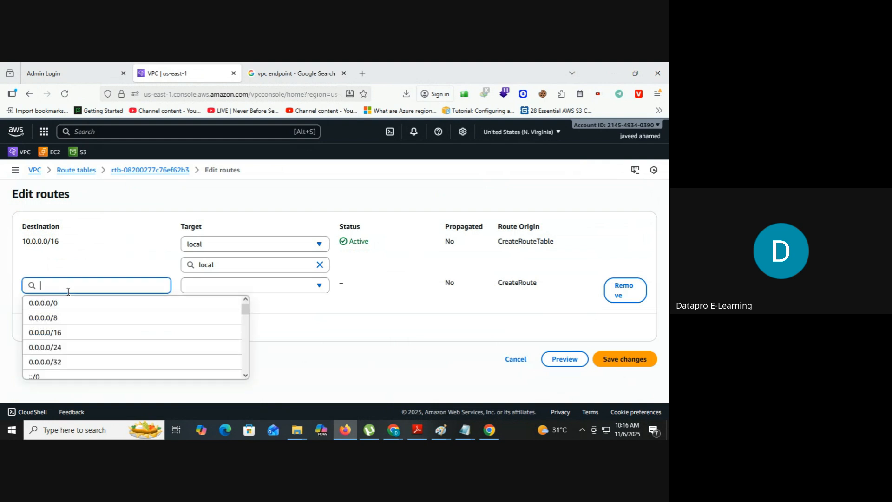
left_click(63, 310)
left_click(299, 281)
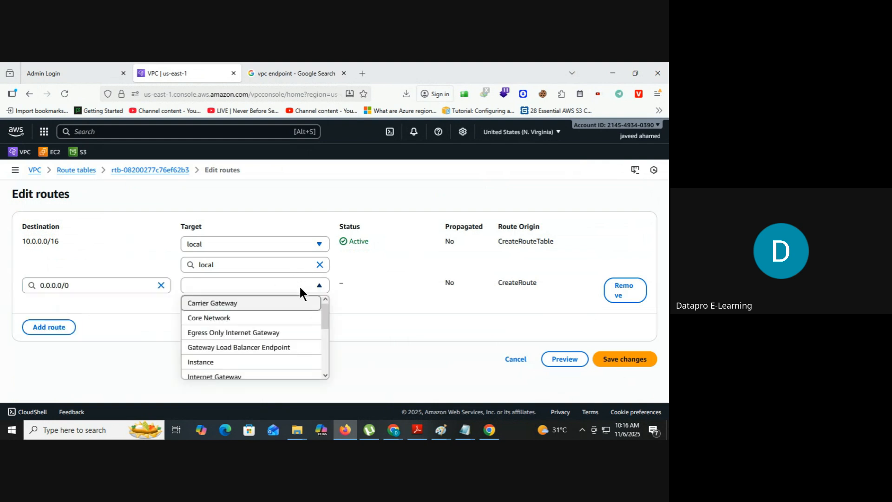
scroll(234, 348, "down", 2)
left_click(241, 307)
type("igw-")
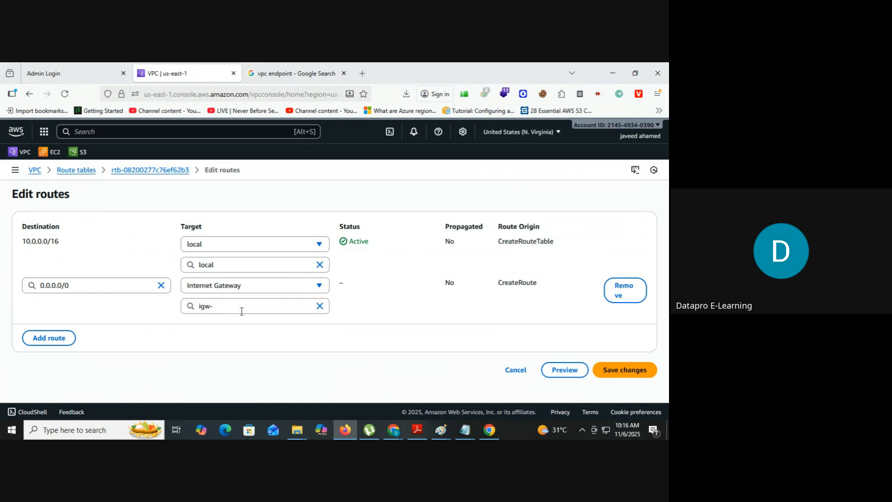
left_click(249, 337)
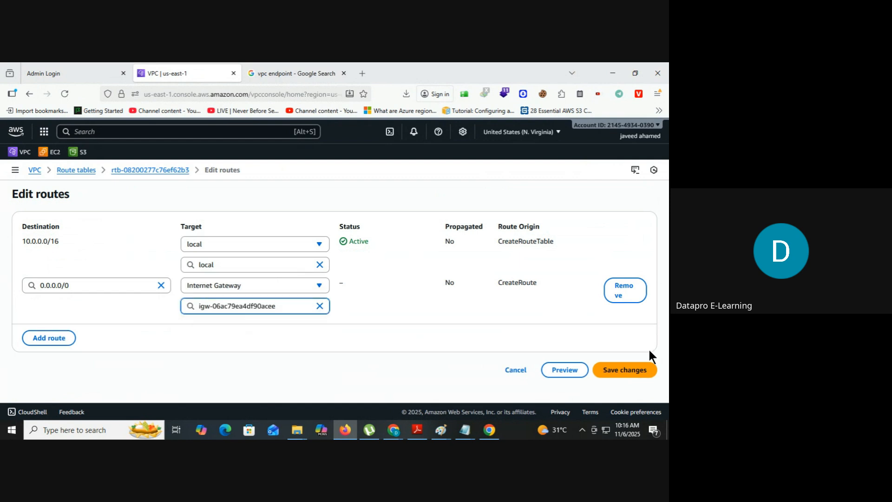
left_click(622, 370)
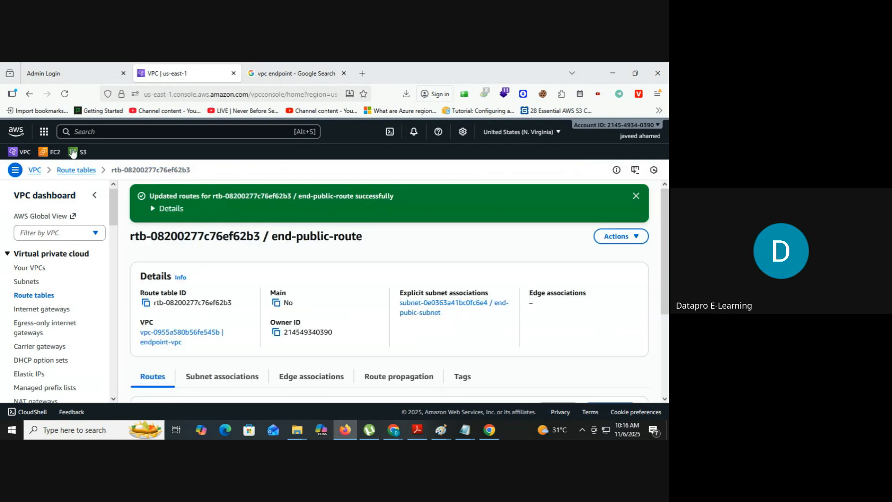
Step: Switch to Paint and sketch a role annotation above the VPC label with a line to the private EC2 instance
left_click(58, 153)
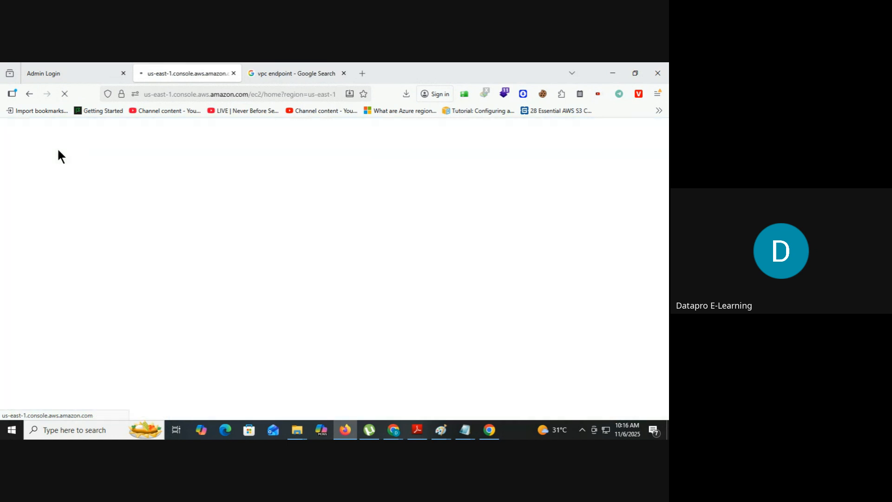
mouse_move(444, 428)
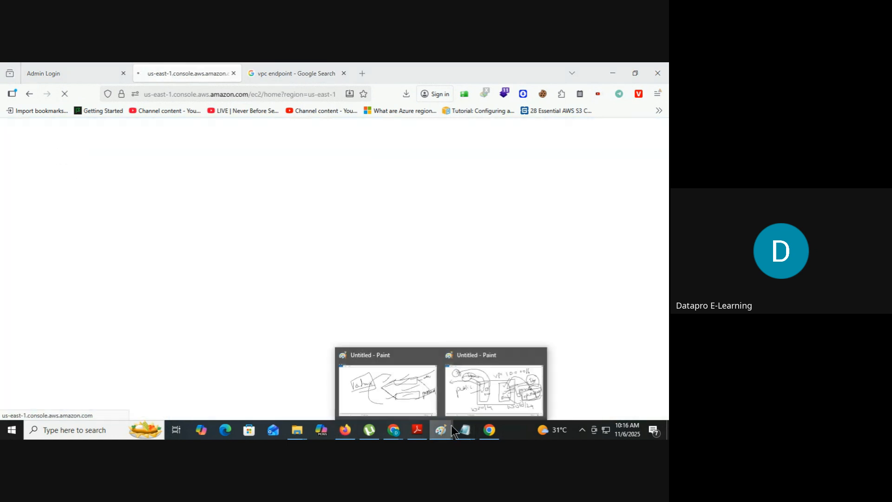
left_click(500, 395)
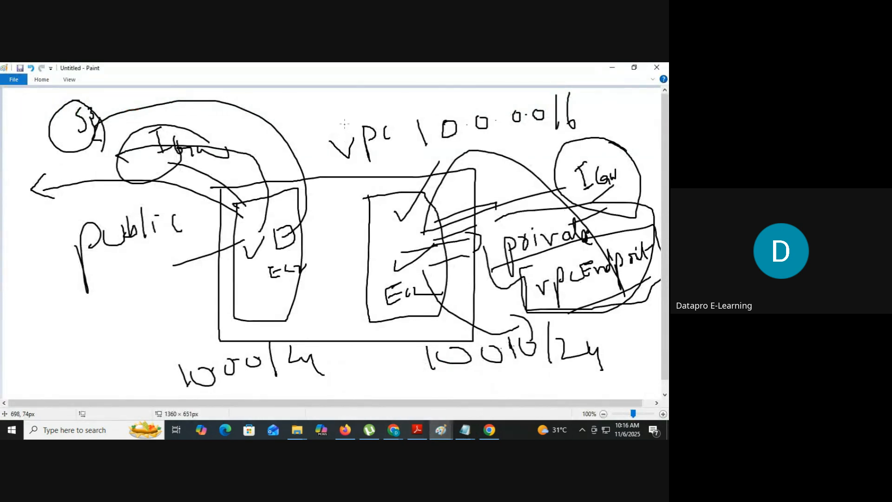
mouse_move(346, 103)
left_mouse_down()
mouse_move(350, 120)
mouse_move(377, 108)
mouse_move(372, 95)
mouse_move(390, 109)
left_mouse_up()
left_click_drag(394, 252, 341, 318)
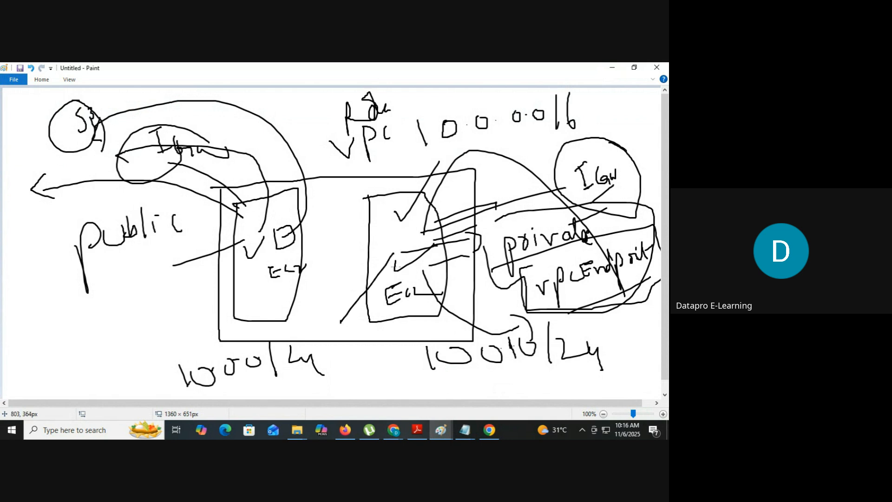
mouse_move(395, 268)
left_mouse_down()
mouse_move(400, 285)
mouse_move(396, 274)
left_mouse_up()
left_click(613, 67)
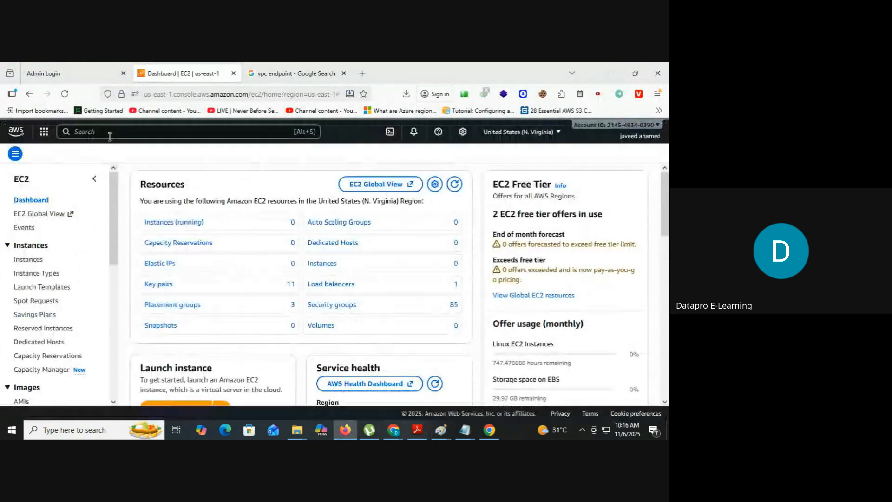
Step: Open IAM and start a new role trusted by an AWS service with EC2 as the use case
left_click(109, 136)
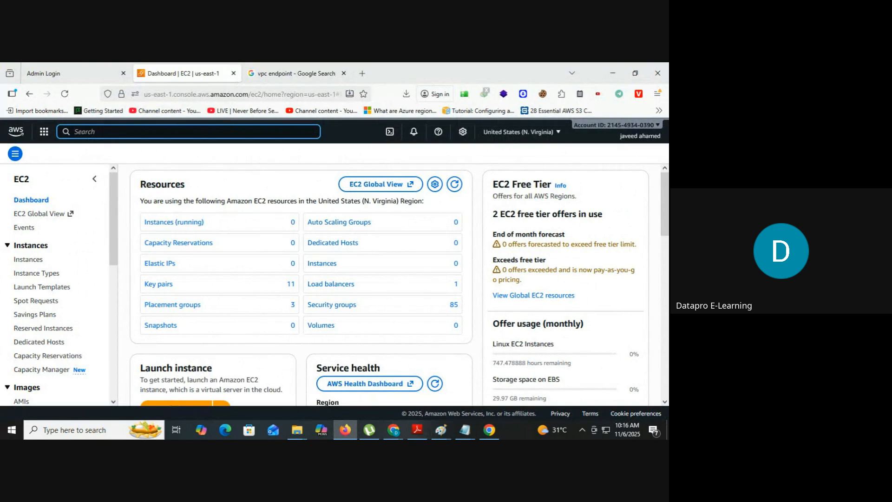
type("iam")
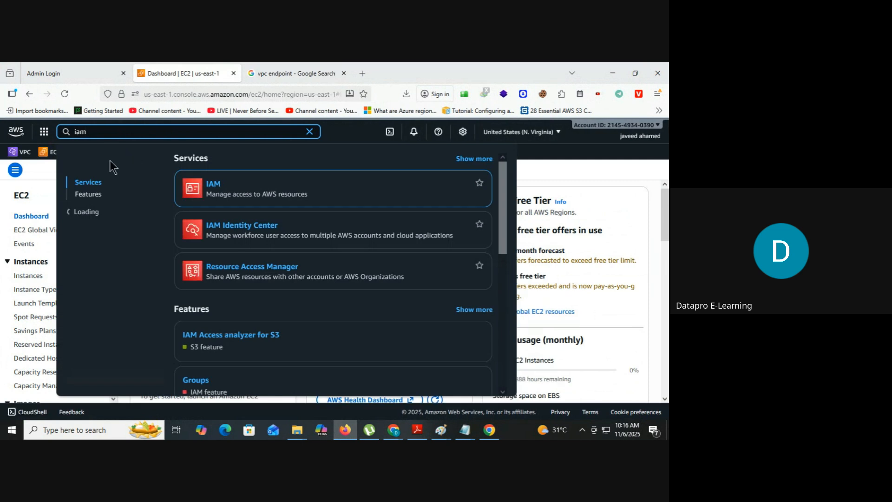
left_click(209, 188)
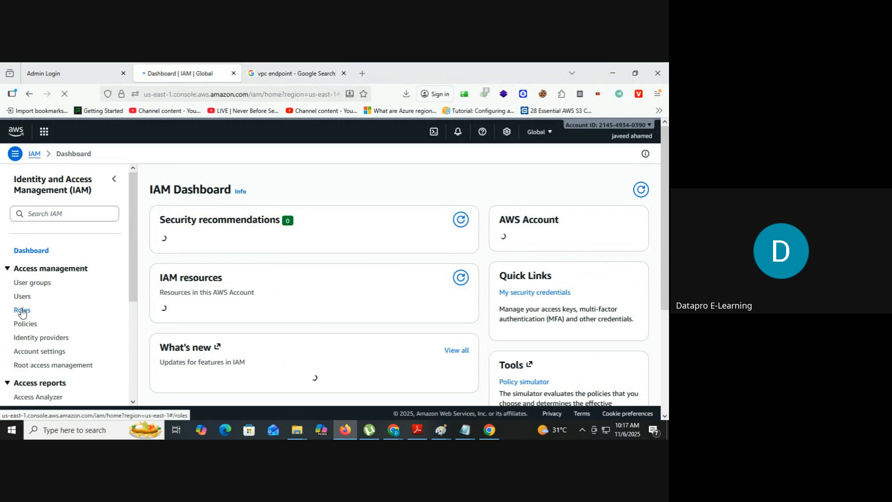
left_click(22, 310)
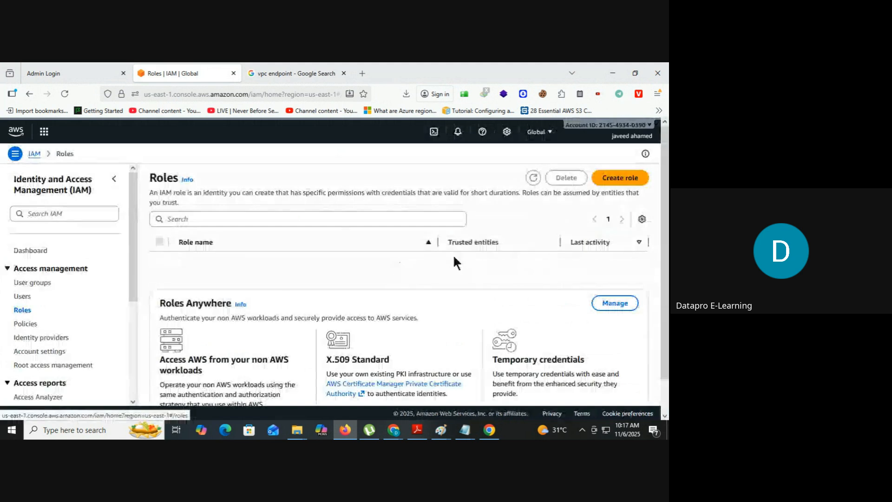
left_click(627, 179)
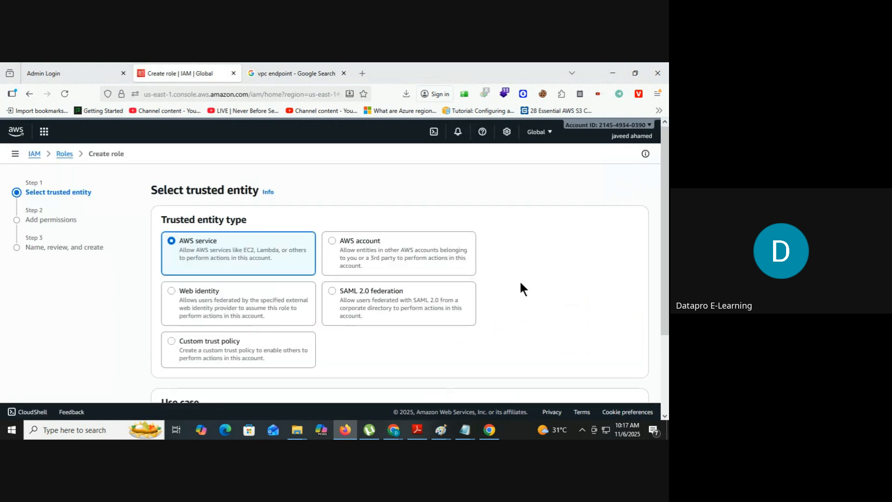
scroll(519, 286, "down", 2)
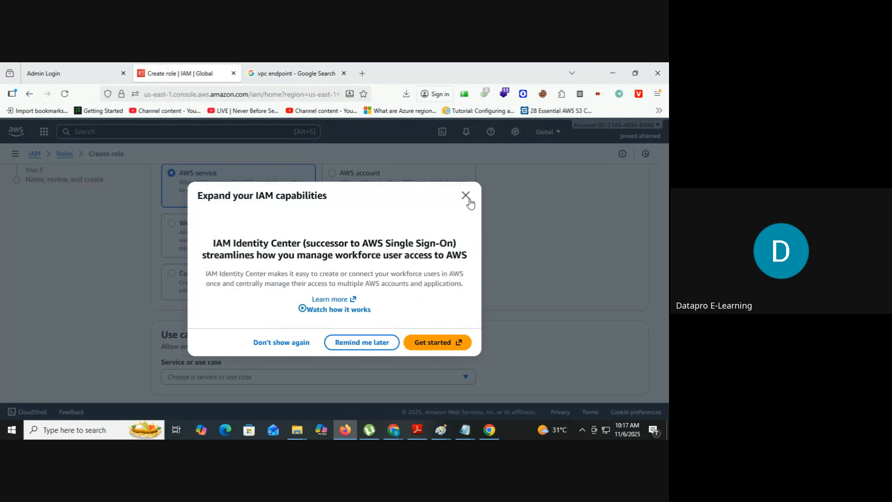
left_click(466, 195)
left_click(466, 377)
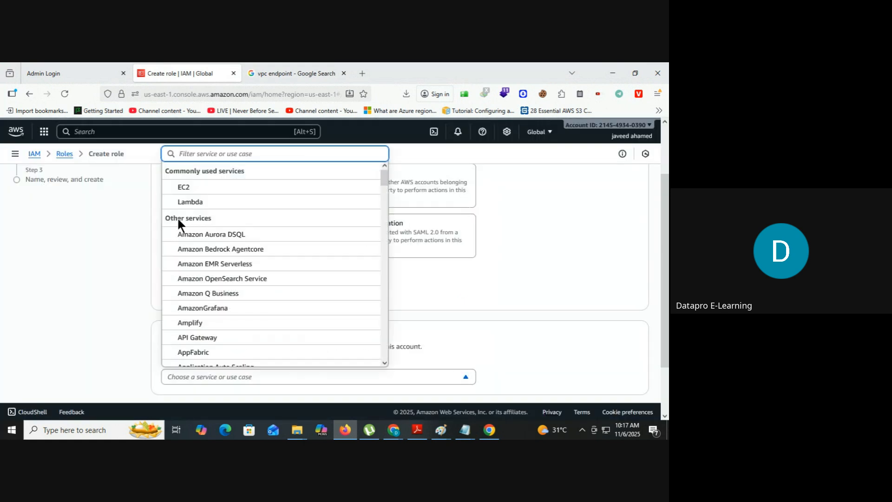
left_click(199, 187)
scroll(627, 210, "down", 6)
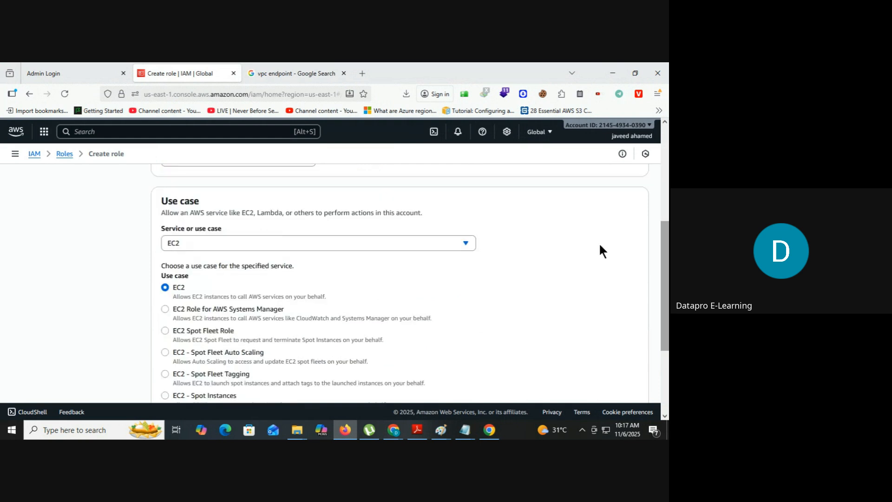
left_click(635, 358)
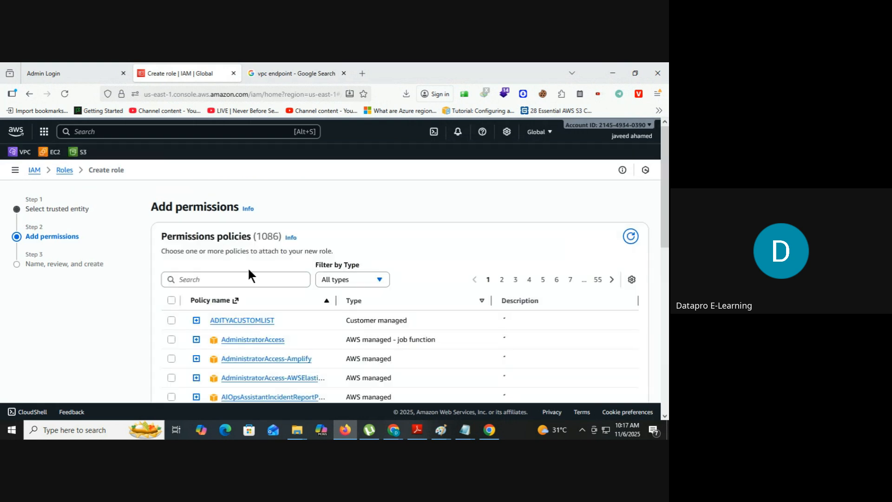
Step: Search permissions for s3 and attach the AmazonS3FullAccess policy to the new role
left_click(241, 277)
type("s3")
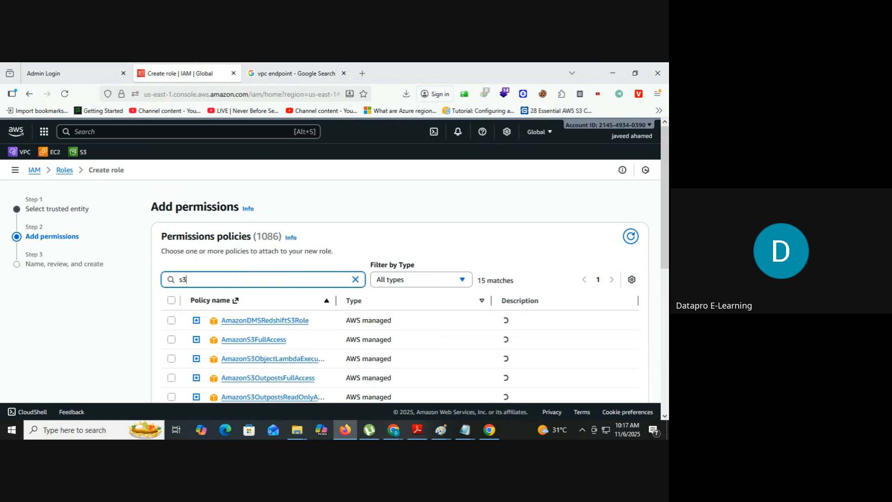
left_click(171, 338)
scroll(418, 325, "down", 10)
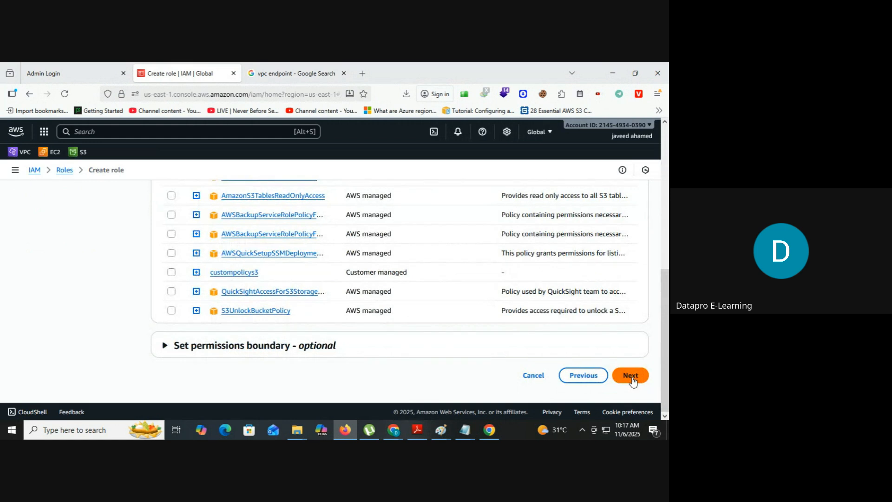
left_click(631, 374)
Step: Enter a role name made of endpoint plus the user's name, and step back through the trusted entity and permissions pages
left_click(216, 273)
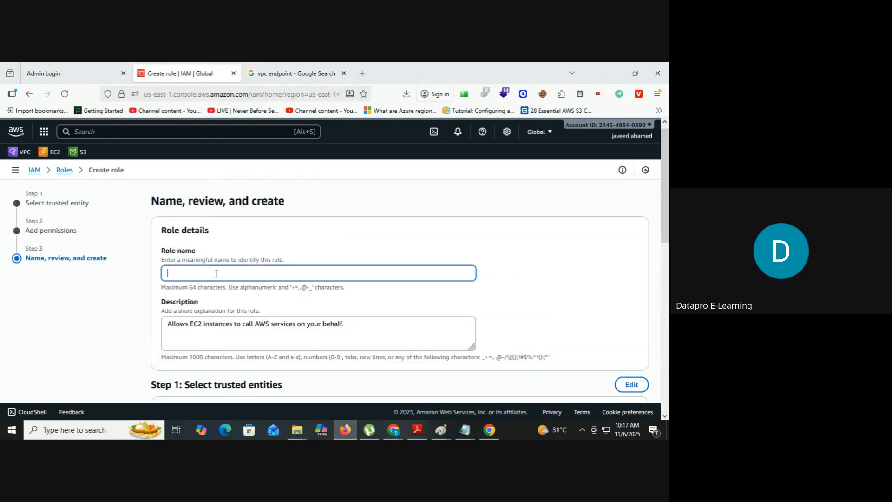
type("endpointjaveed")
left_click(632, 385)
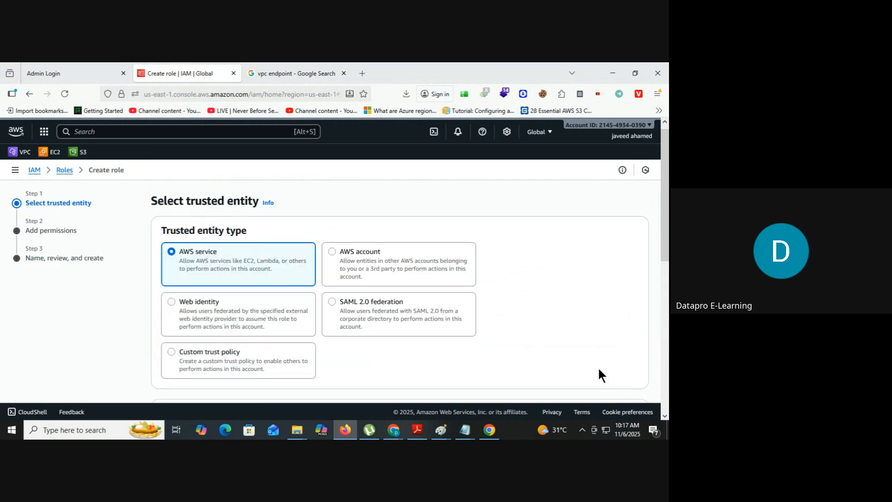
scroll(646, 376, "down", 6)
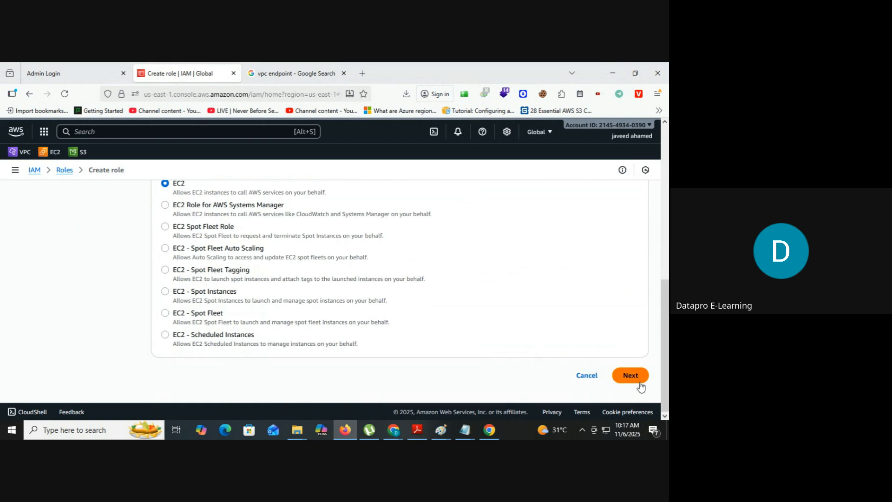
left_click(630, 375)
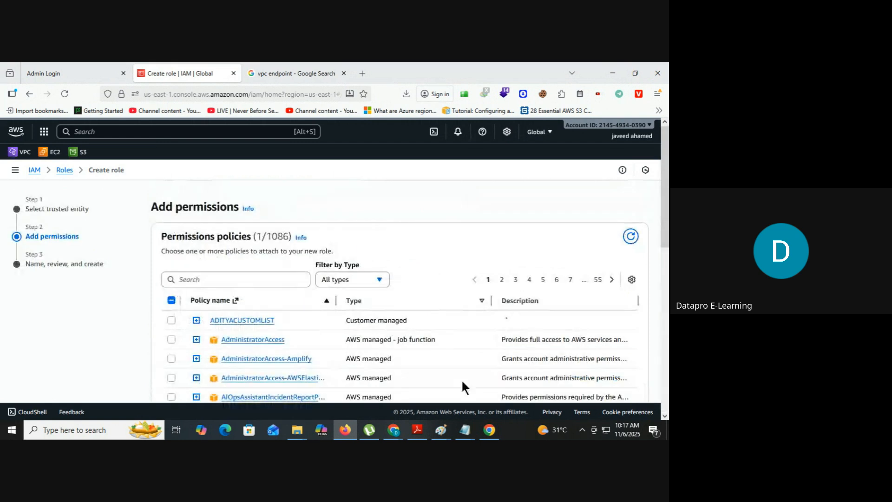
left_click(216, 280)
type("s3")
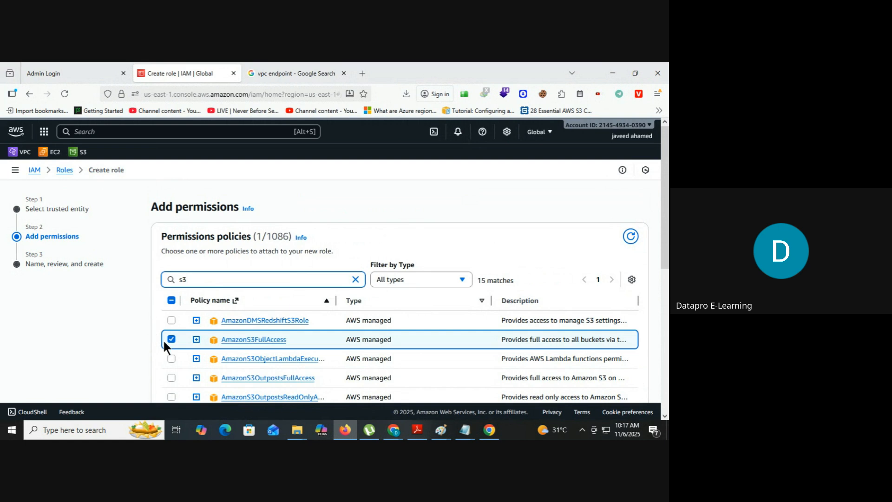
scroll(474, 239, "down", 5)
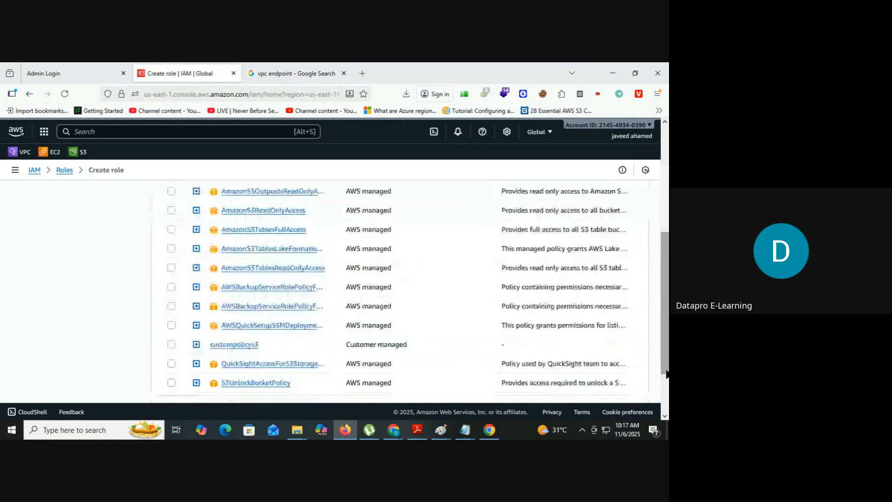
left_click(630, 386)
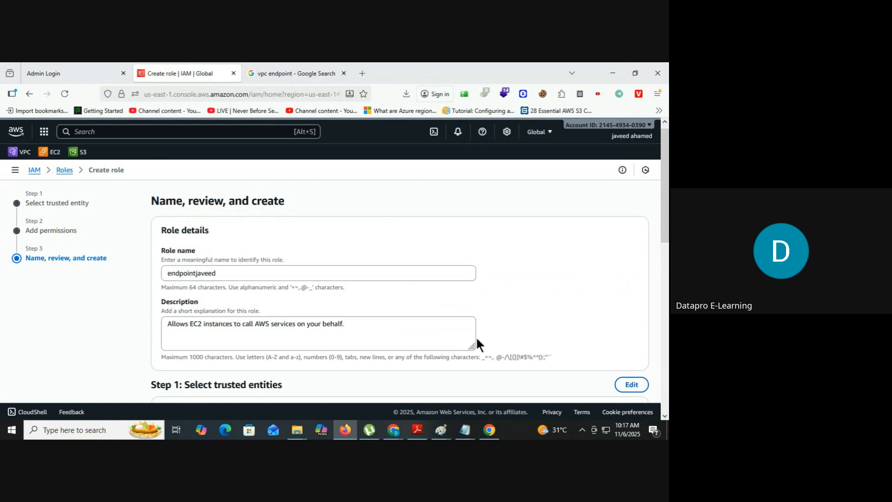
Step: Review the role summary and create the role
scroll(668, 381, "down", 6)
scroll(648, 380, "down", 3)
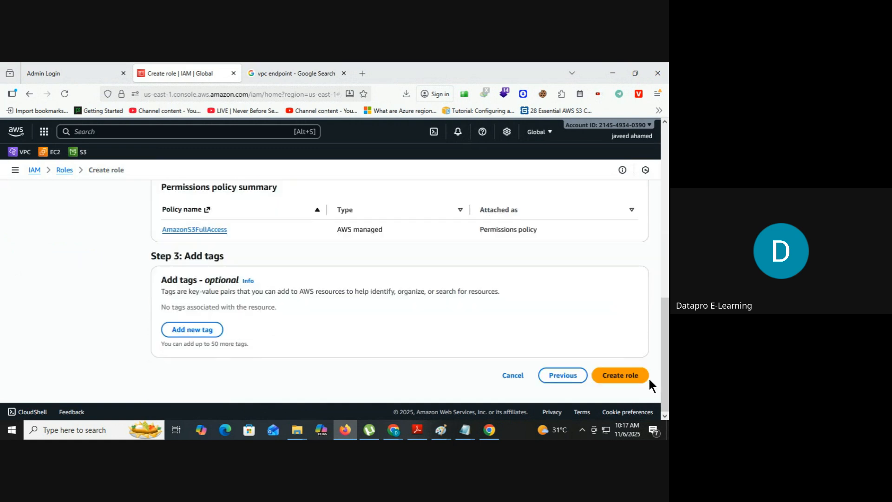
left_click(647, 377)
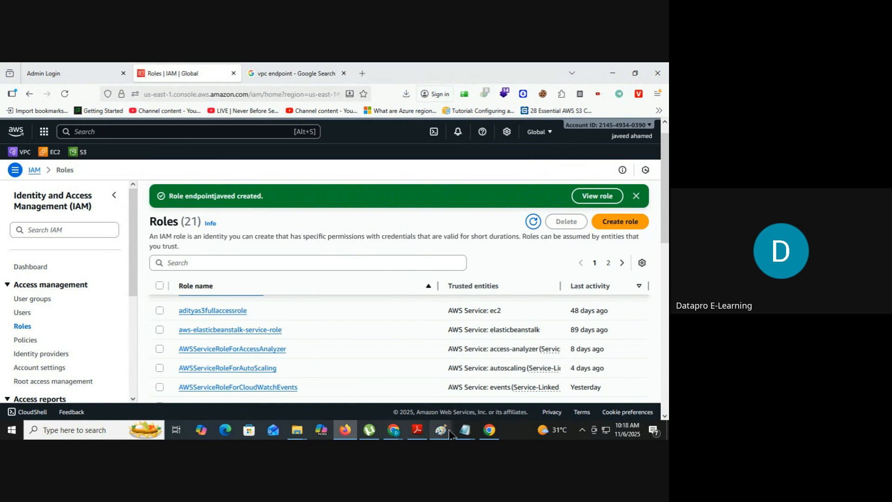
Step: Glance at the Paint sketch, then return to the browser and open the EC2 console
left_click(464, 376)
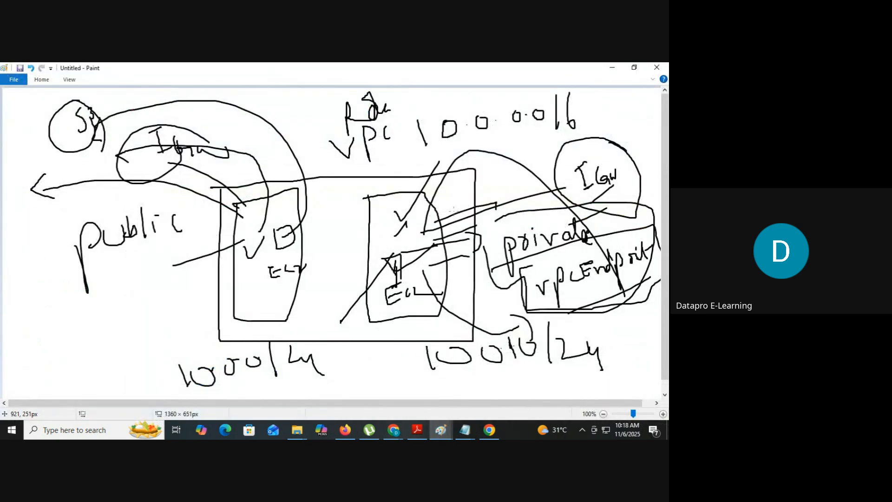
left_click(612, 67)
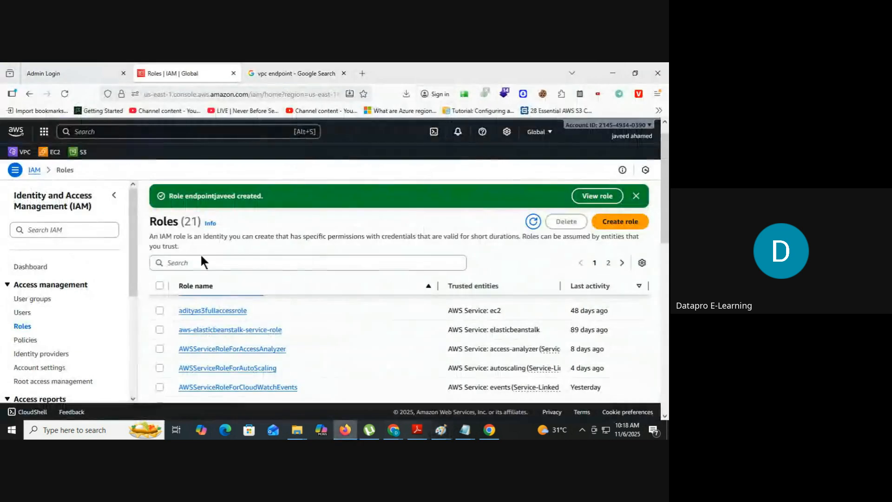
left_click(54, 154)
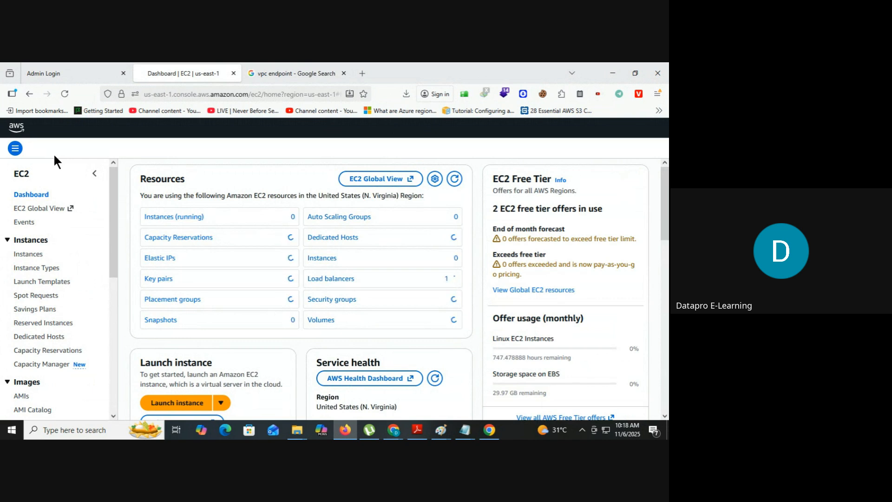
Step: Start launching a new EC2 instance and name it public-server
left_click(176, 403)
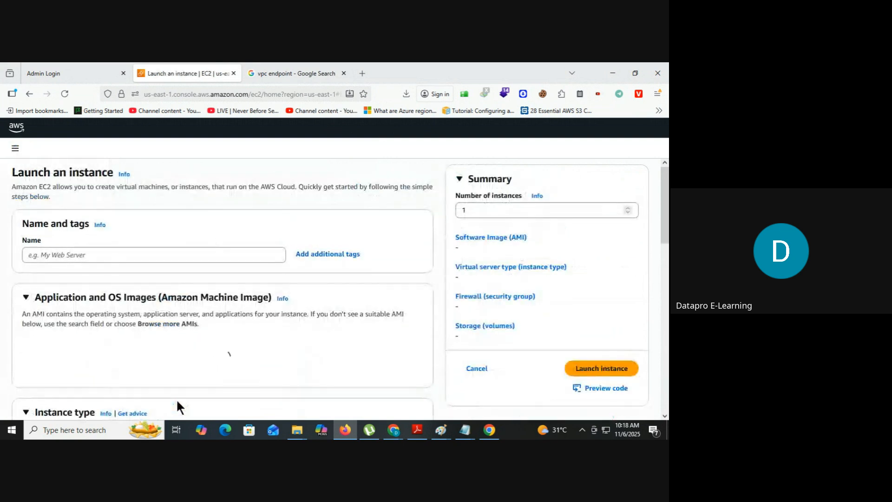
left_click(118, 256)
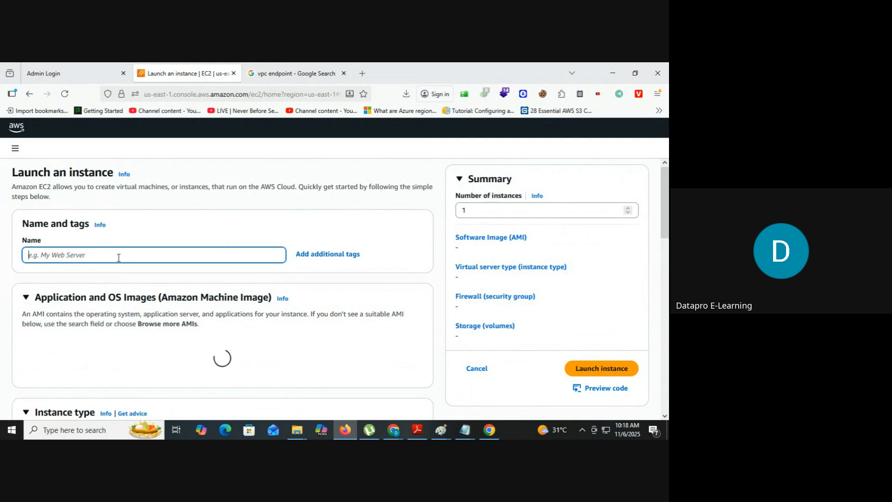
type("public-ser")
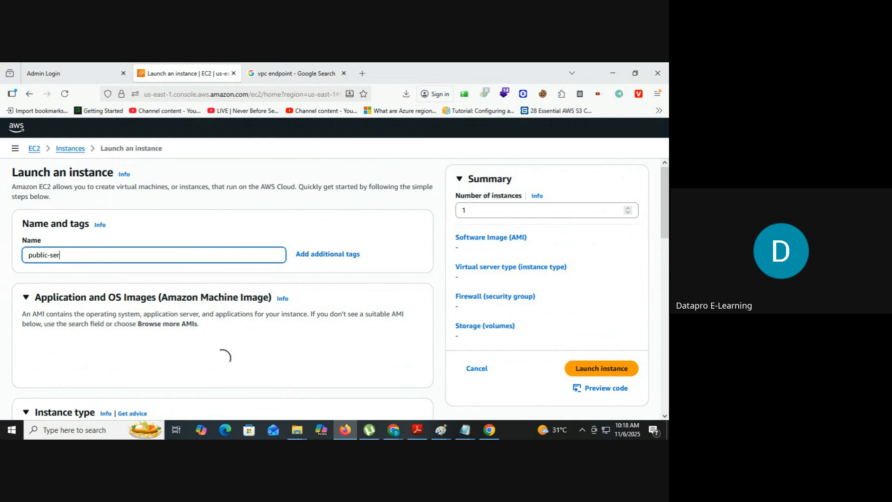
type("ve")
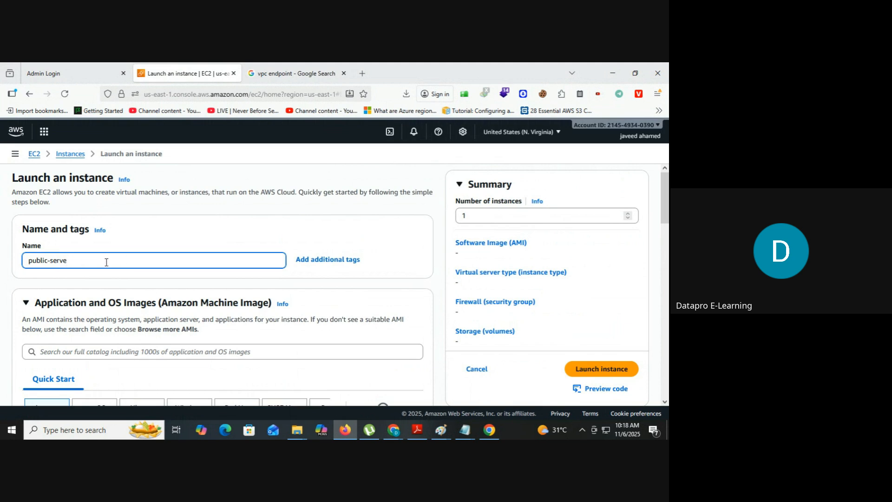
Step: Choose the user's existing key pair for logging in to the instance
scroll(61, 266, "down", 5)
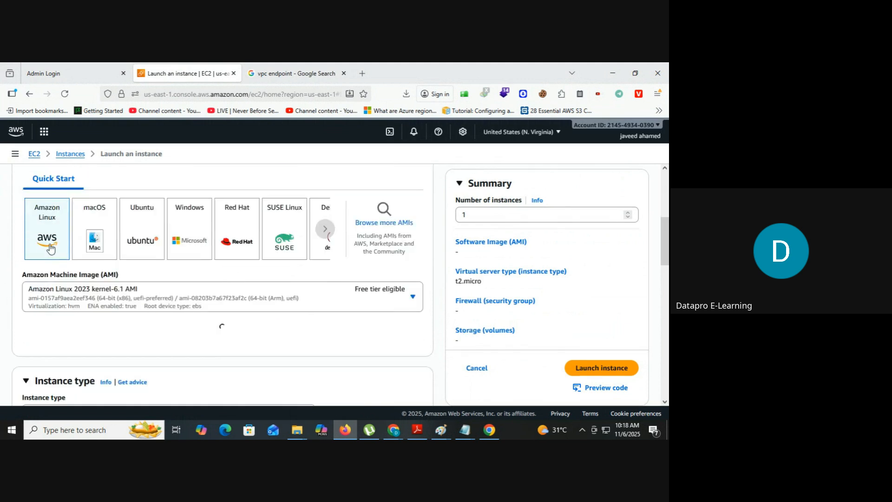
scroll(275, 289, "down", 8)
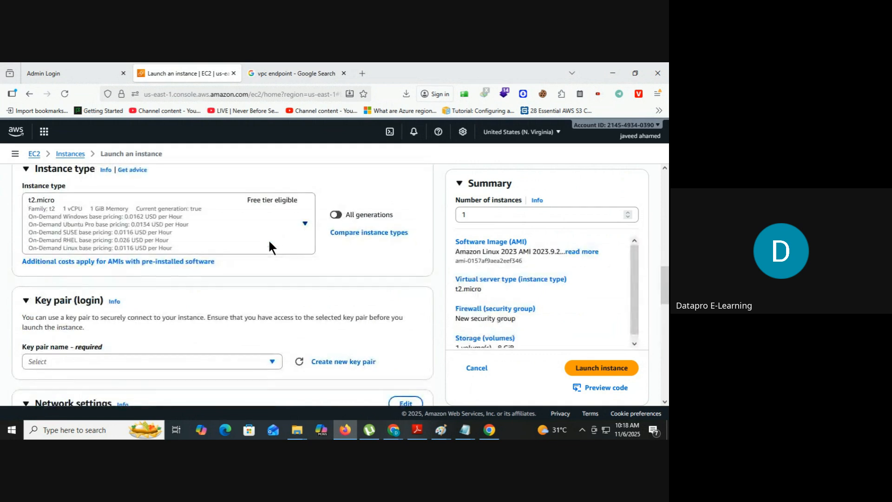
left_click(270, 365)
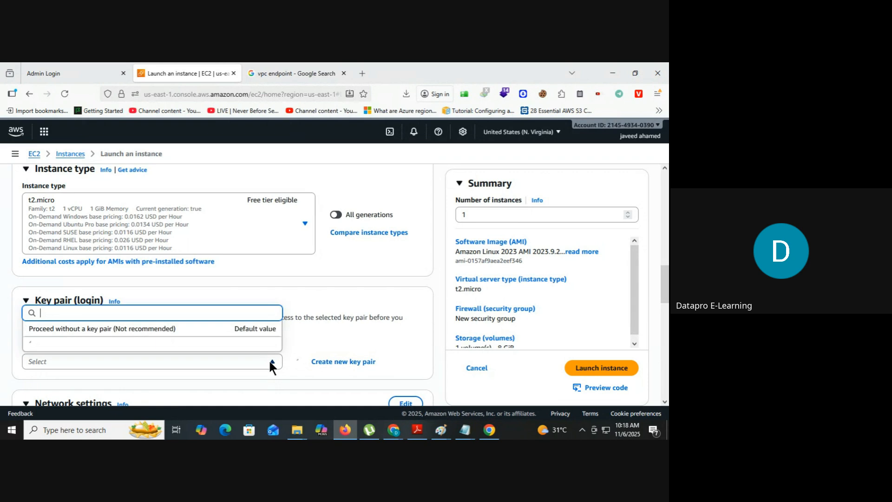
type("ad")
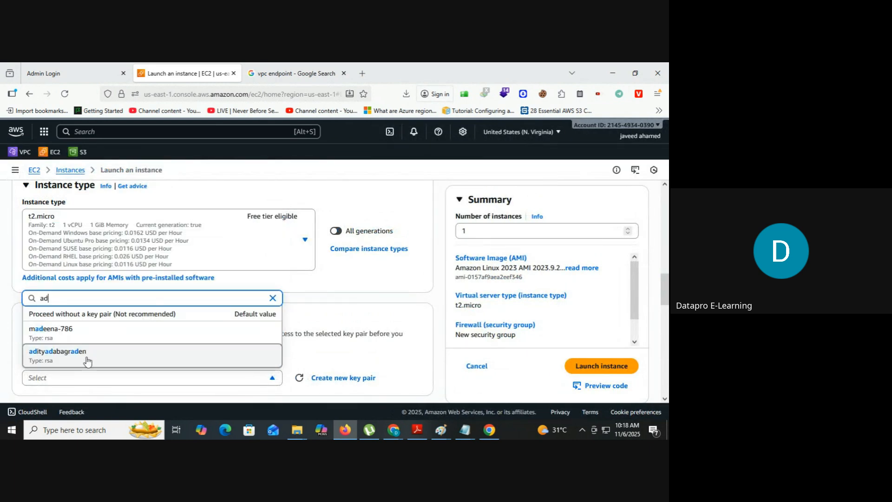
left_click(90, 352)
Step: Edit the network settings to use endpoint-vpc and the end-pubic-subnet
scroll(241, 326, "down", 2)
scroll(241, 316, "down", 5)
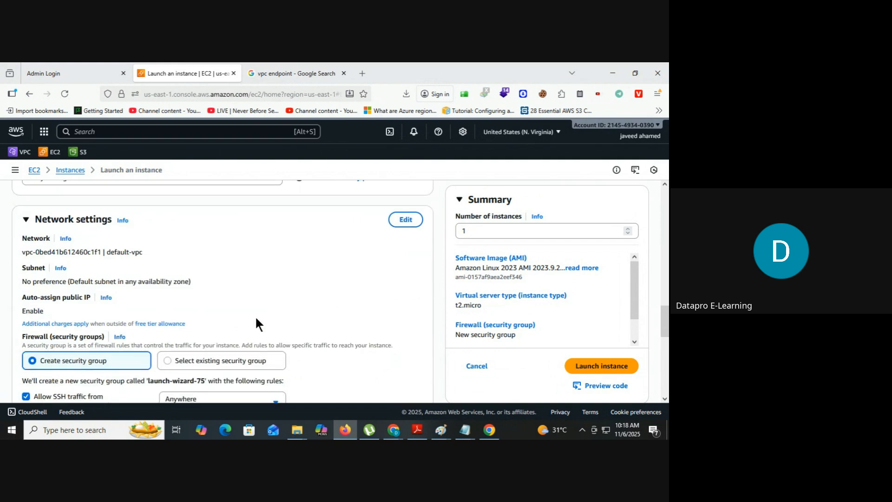
scroll(306, 307, "up", 1)
left_click(406, 219)
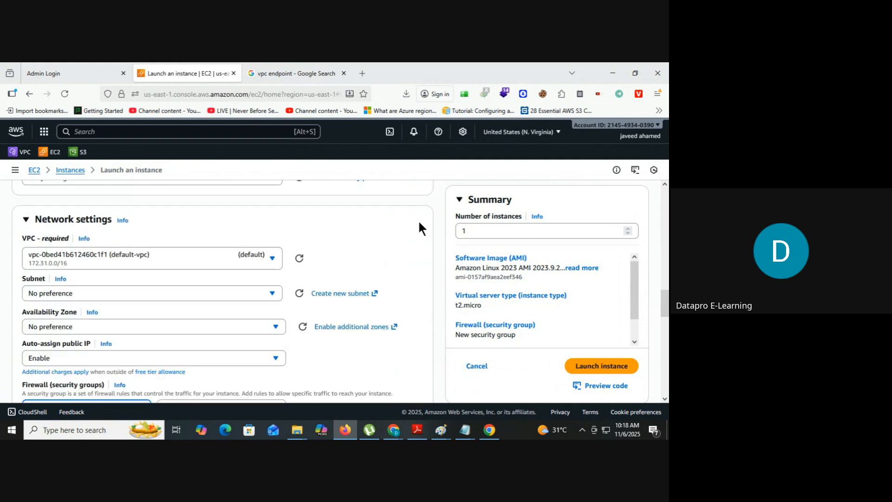
left_click(274, 259)
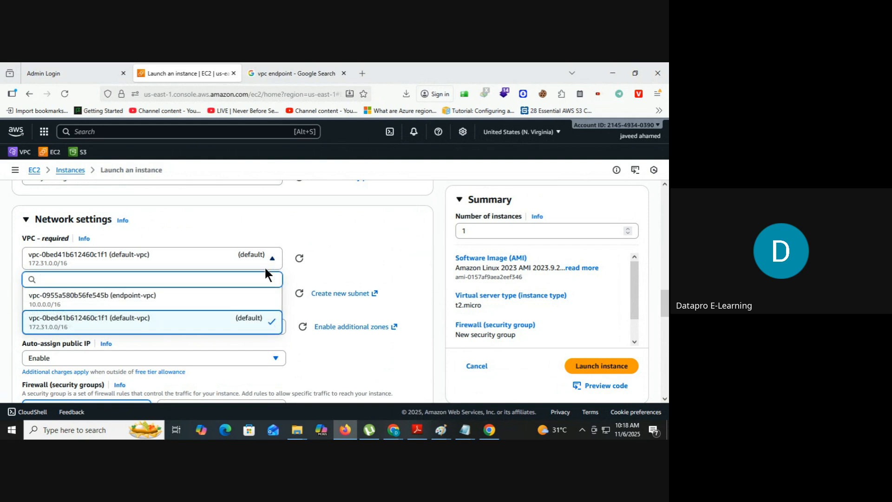
left_click(153, 302)
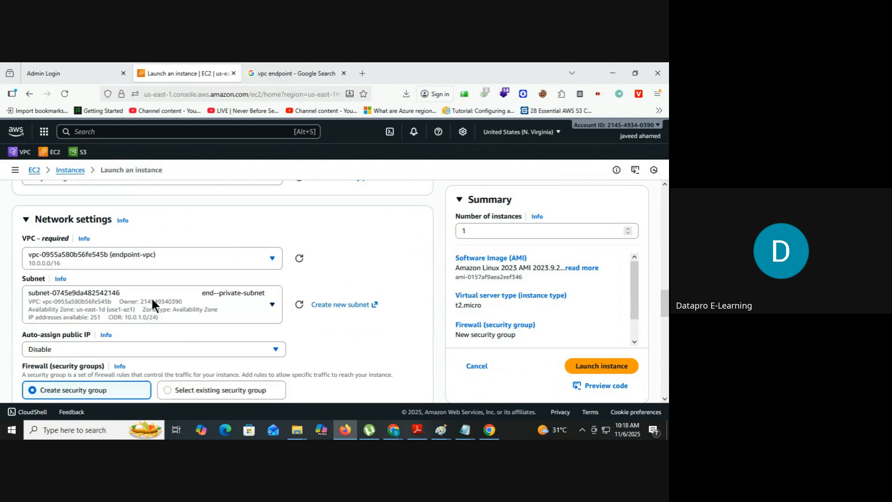
left_click(276, 305)
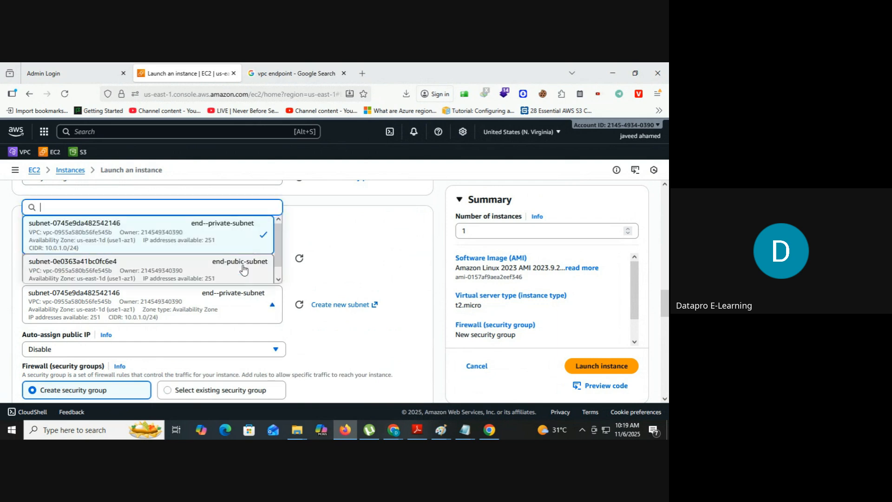
left_click(243, 270)
Step: Enable auto-assign public IP, keep the new security group with SSH, and launch the instance
scroll(361, 277, "down", 3)
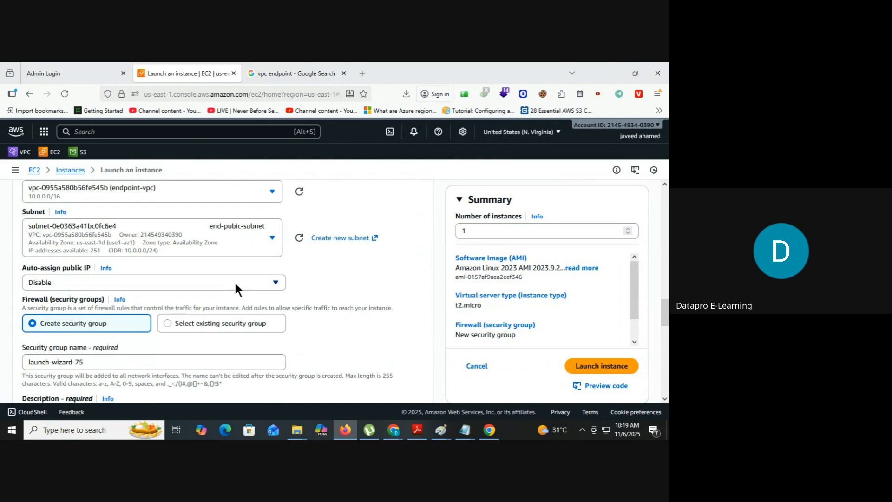
left_click(187, 282)
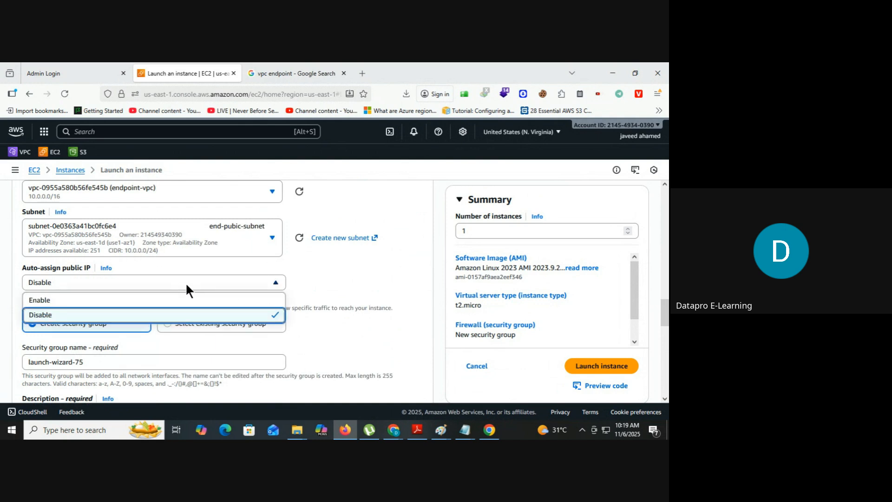
left_click(124, 296)
scroll(317, 290, "down", 3)
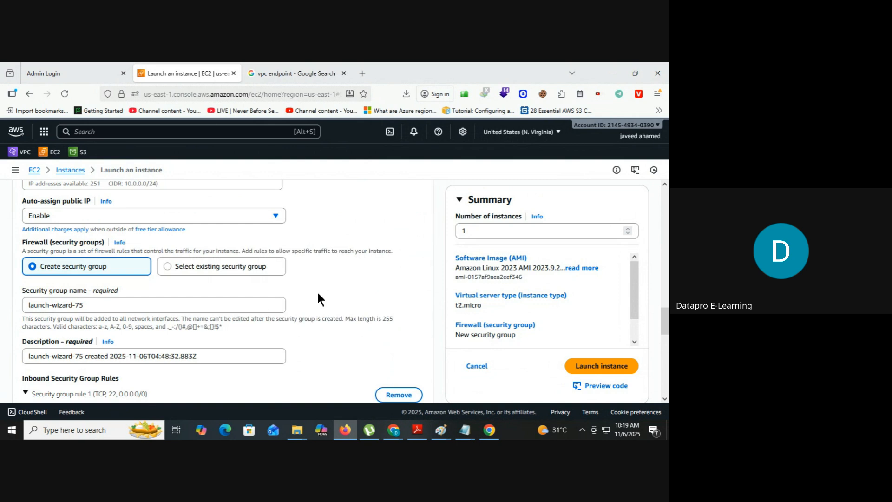
scroll(316, 291, "down", 3)
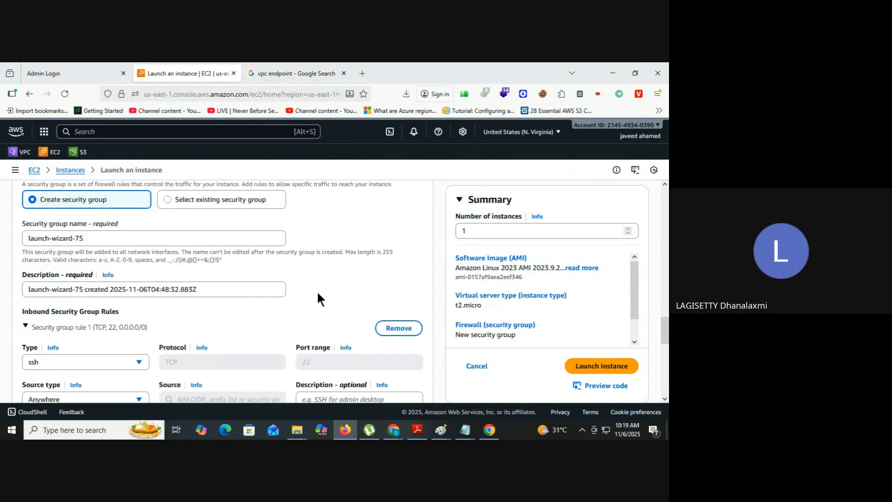
scroll(316, 290, "down", 6)
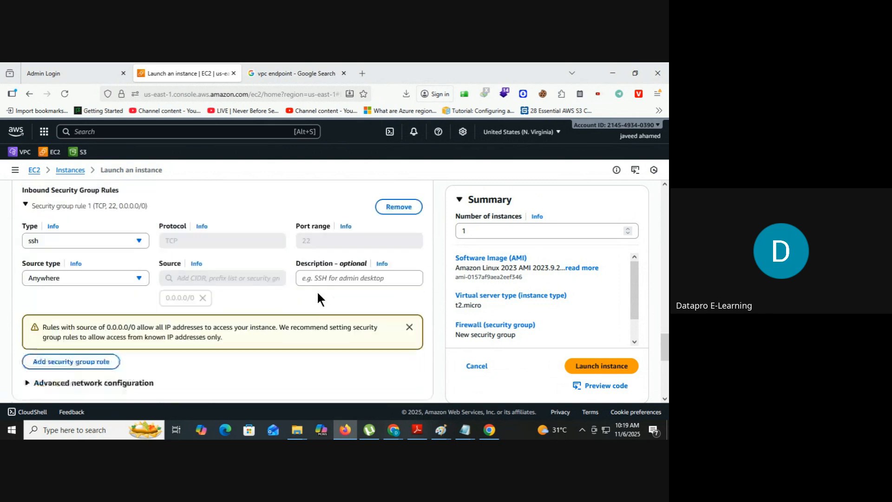
left_click(585, 358)
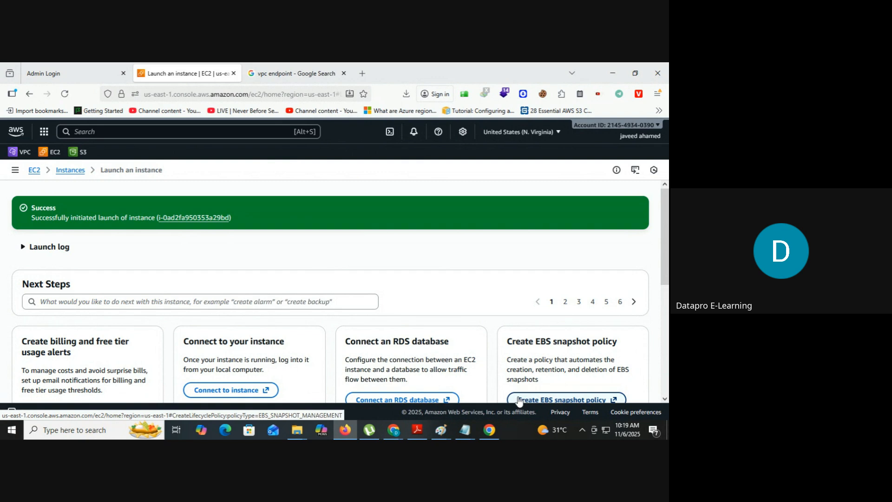
Step: Return to the instances list and start a second instance named private-server
left_click(80, 173)
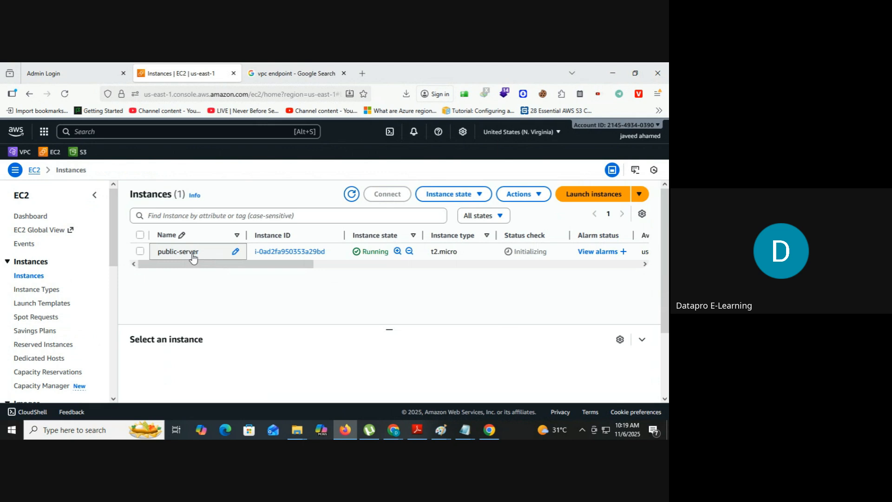
left_click(596, 197)
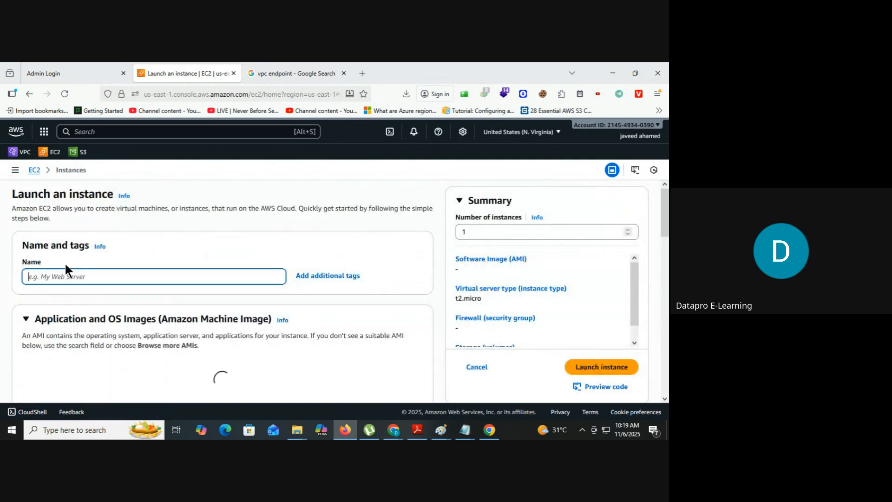
type("private-server")
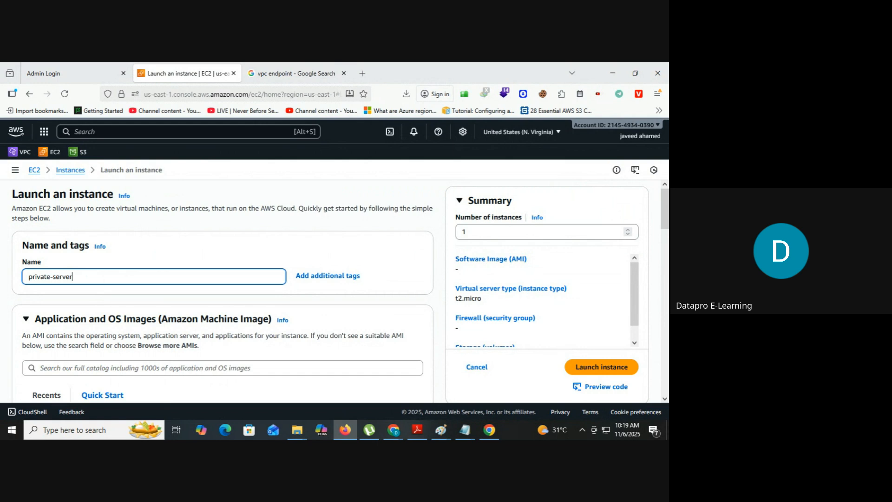
Step: Choose the same existing key pair of the user for the private instance
scroll(223, 291, "down", 10)
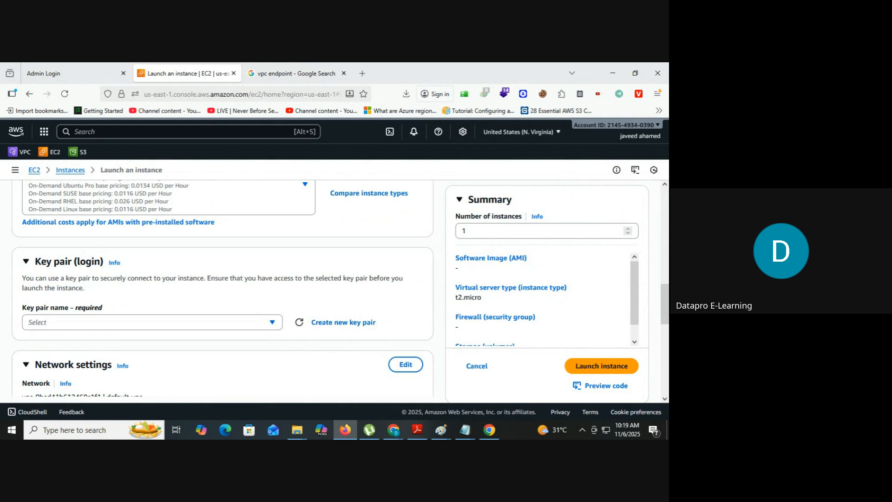
scroll(353, 297, "down", 3)
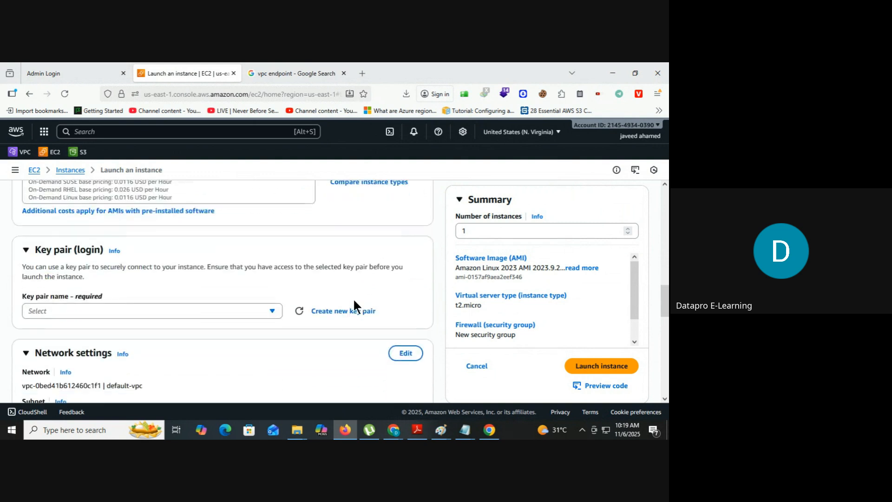
left_click(273, 310)
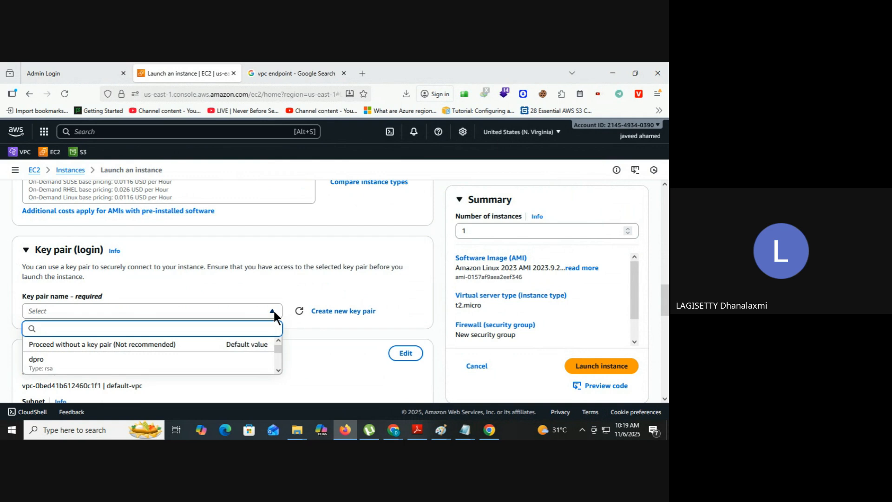
type("ad")
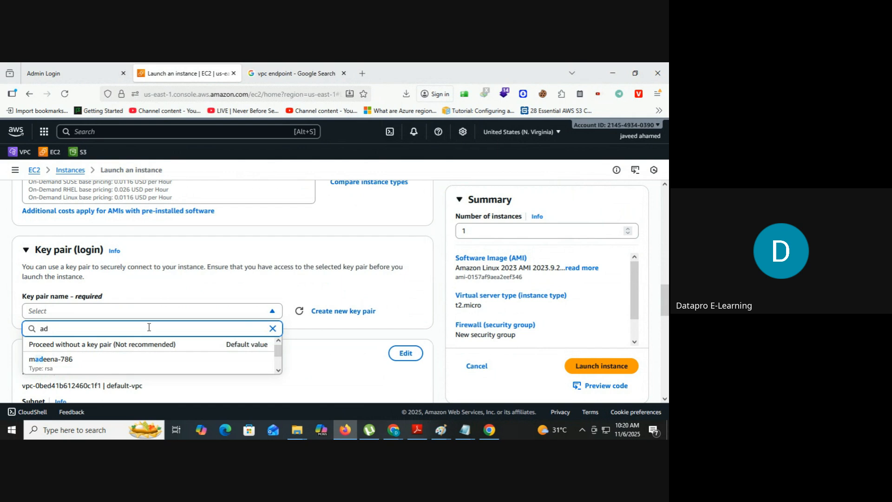
type("i")
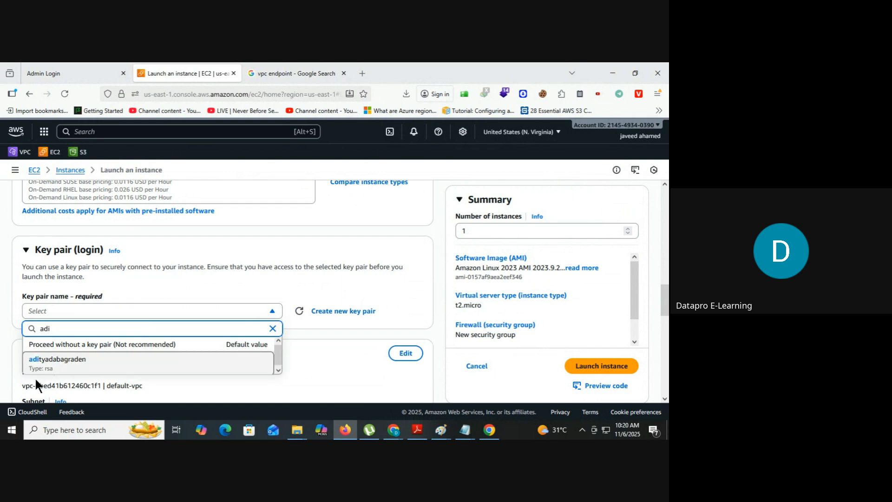
left_click(47, 362)
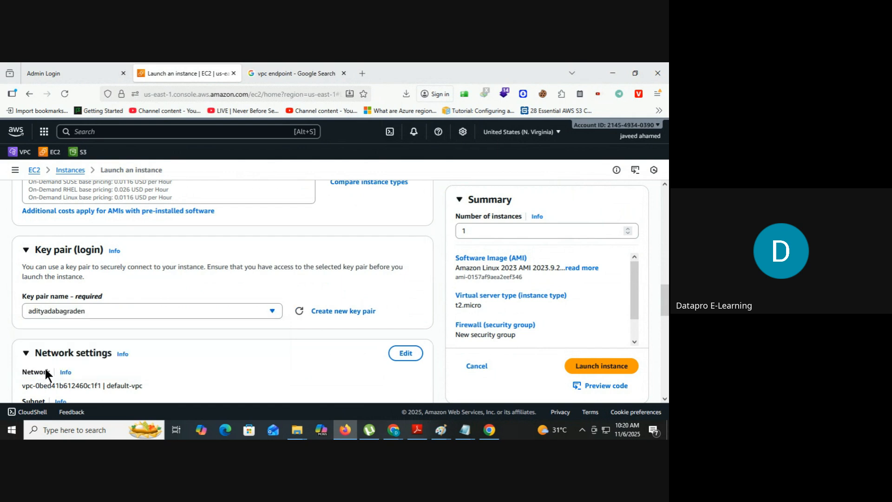
Step: Switch the network to endpoint-vpc with the end--private-subnet and launch the private instance
left_click(406, 353)
scroll(371, 330, "down", 4)
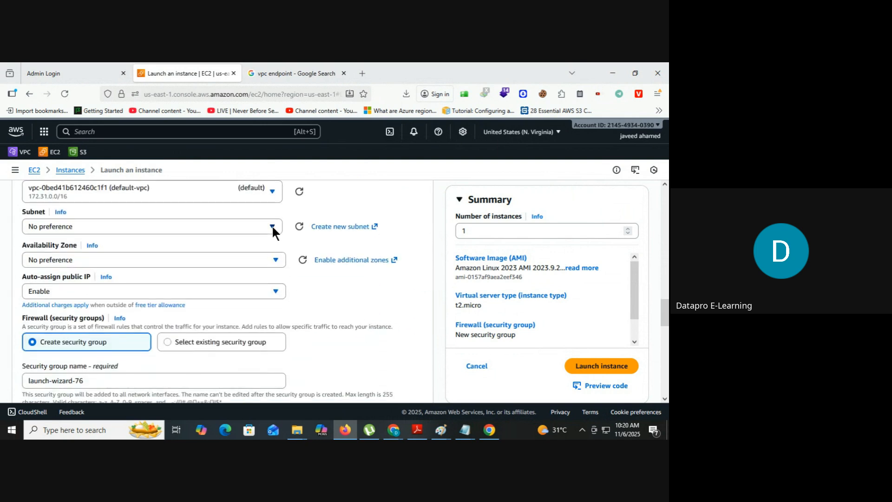
left_click(273, 195)
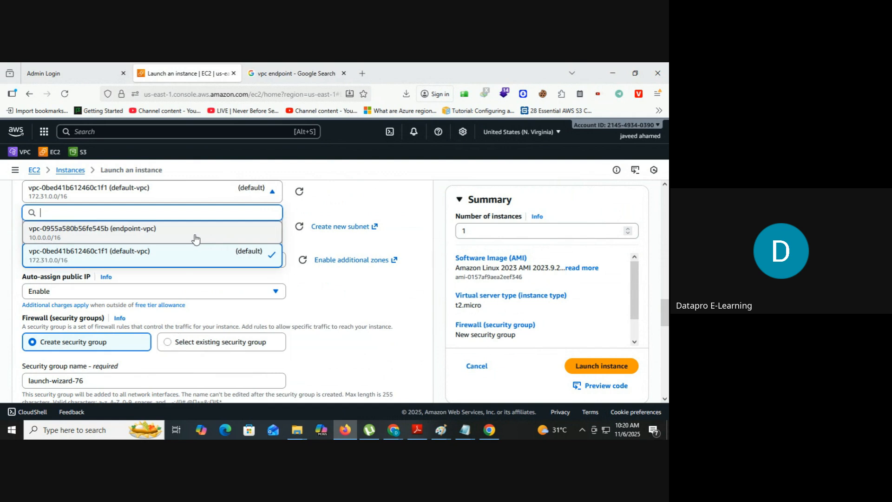
left_click(195, 238)
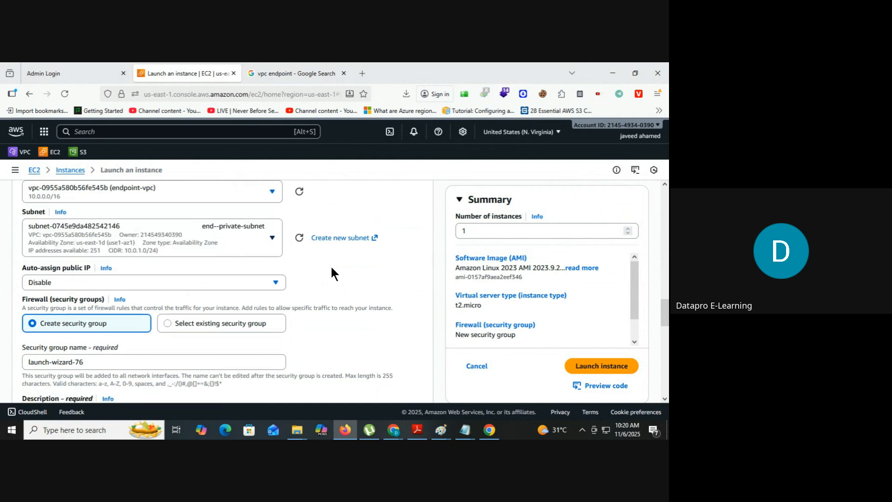
scroll(193, 289, "down", 2)
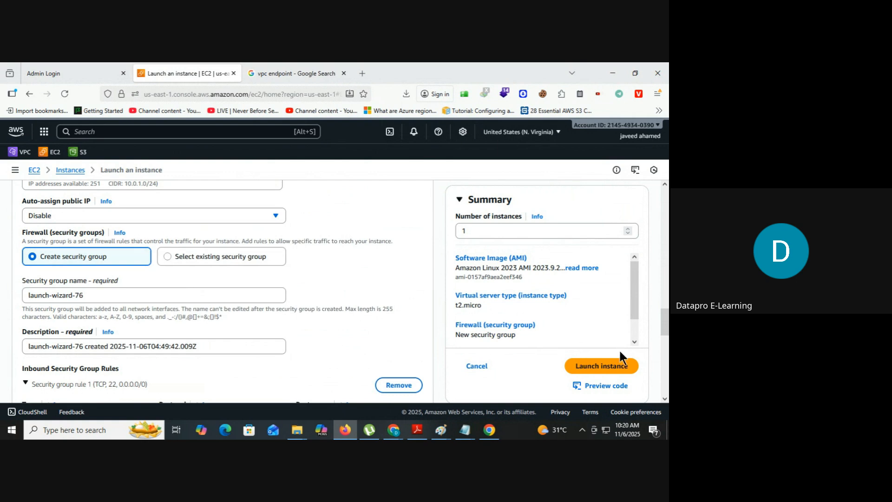
left_click(602, 366)
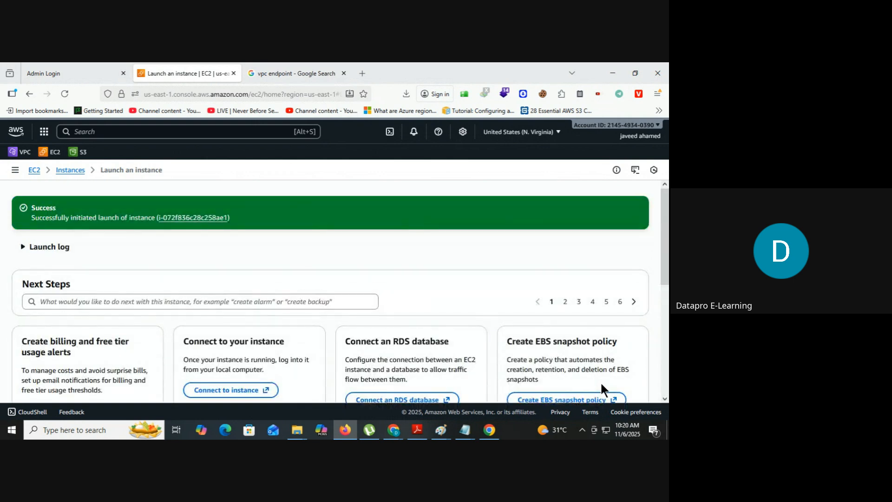
Step: Check both instances in the instances list, then switch to the Paint sketch of the architecture
left_click(70, 170)
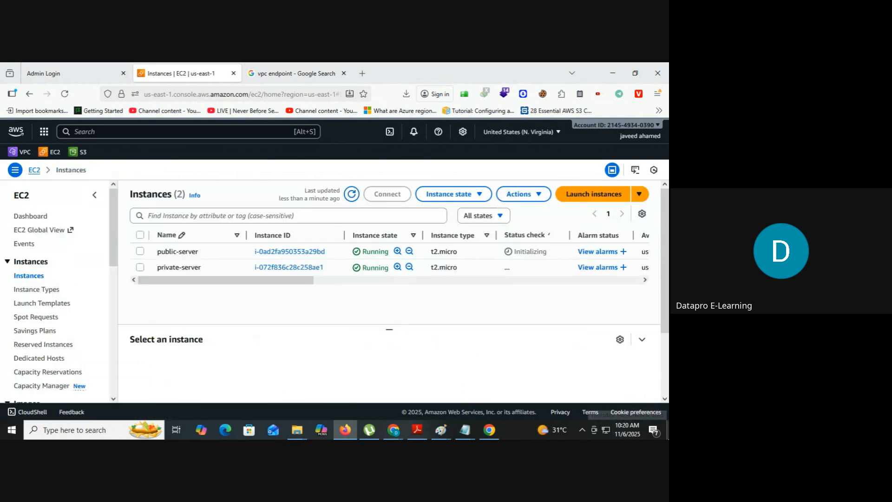
mouse_move(440, 430)
left_click(453, 381)
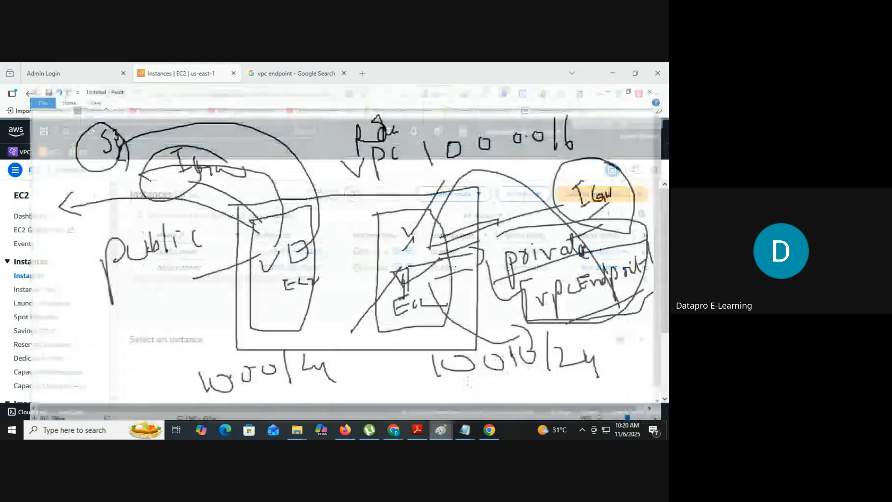
Step: Sketch the private EC2 instance linking to S3 through the endpoint on the architecture drawing, then minimize Paint
mouse_move(393, 251)
left_mouse_down()
mouse_move(391, 382)
mouse_move(404, 365)
mouse_move(395, 384)
mouse_move(425, 374)
left_mouse_up()
mouse_move(403, 344)
left_mouse_down()
mouse_move(404, 390)
mouse_move(436, 358)
mouse_move(439, 378)
mouse_move(544, 380)
mouse_move(533, 389)
mouse_move(561, 386)
mouse_move(556, 392)
mouse_move(567, 393)
mouse_move(558, 375)
mouse_move(599, 369)
left_mouse_up()
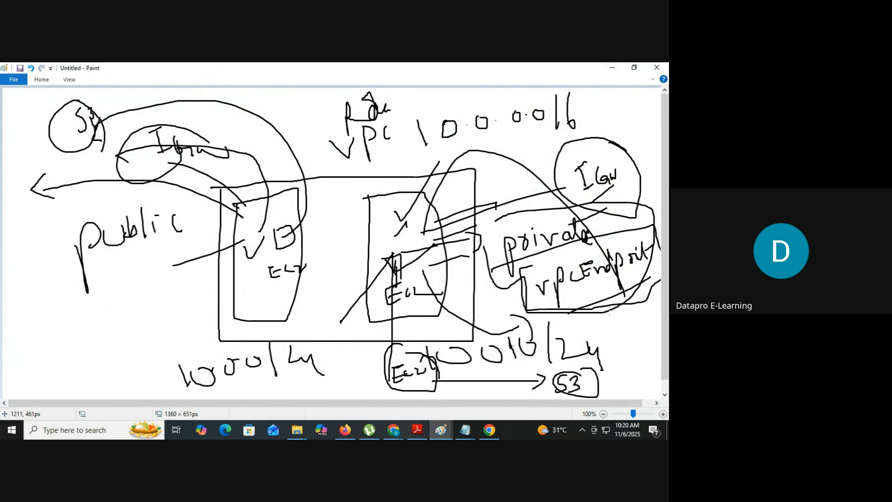
left_click(612, 67)
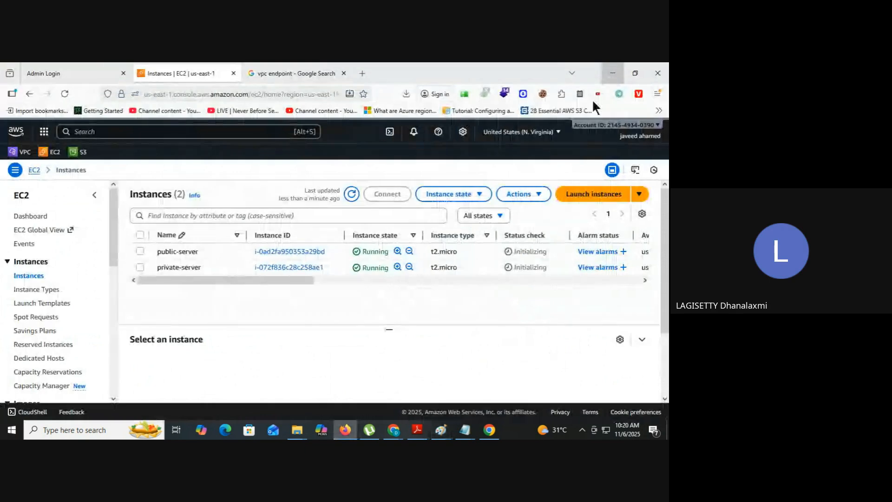
Step: Attach the endpointjaveed IAM role to the private-server instance
left_click(140, 251)
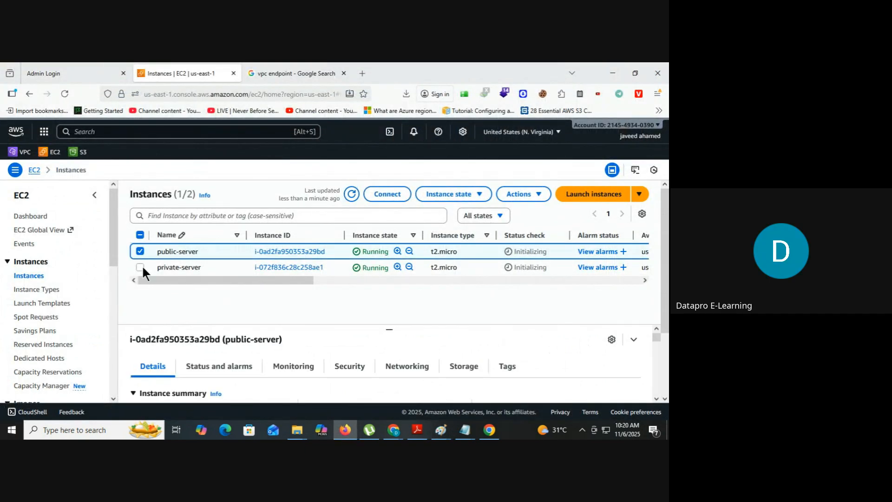
left_click(140, 251)
left_click(140, 266)
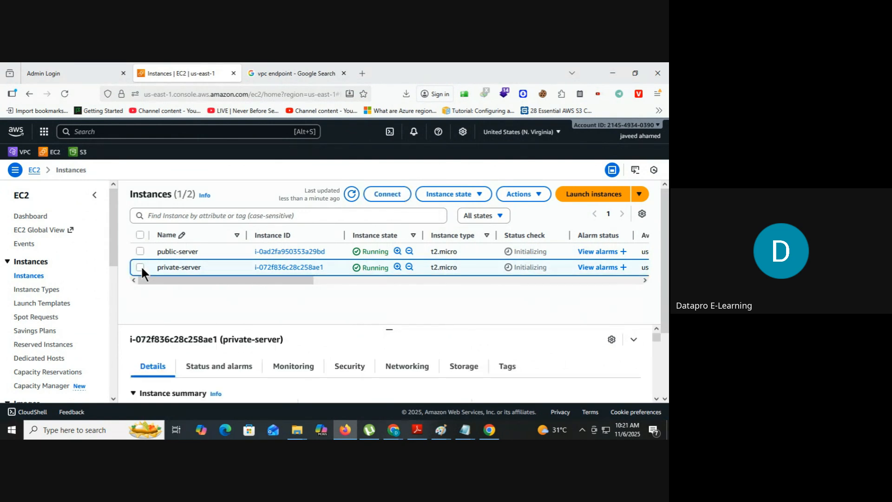
right_click(272, 266)
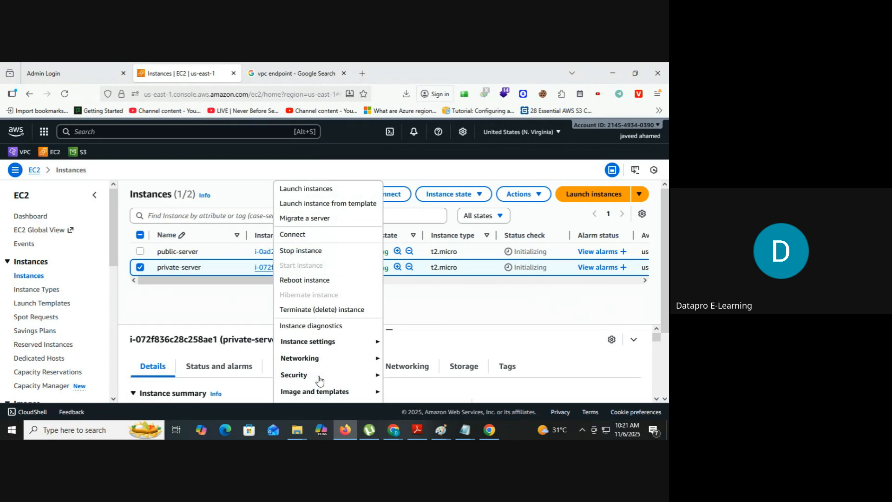
left_click(377, 377)
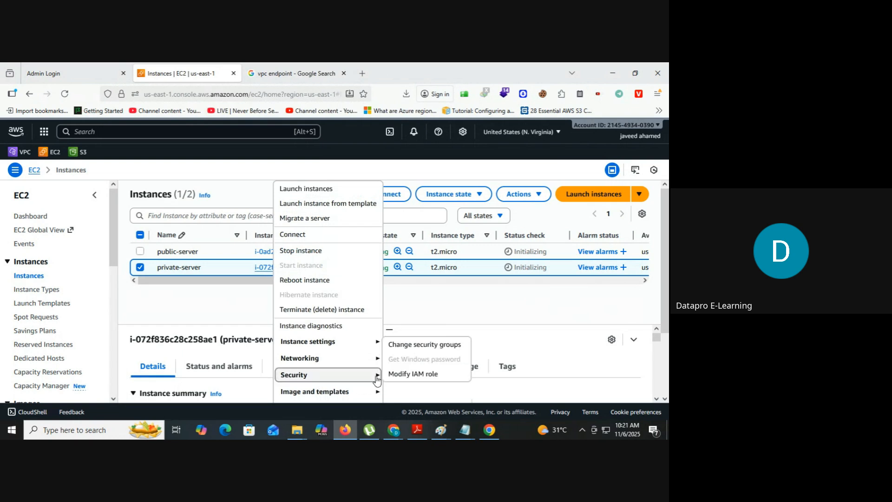
left_click(402, 375)
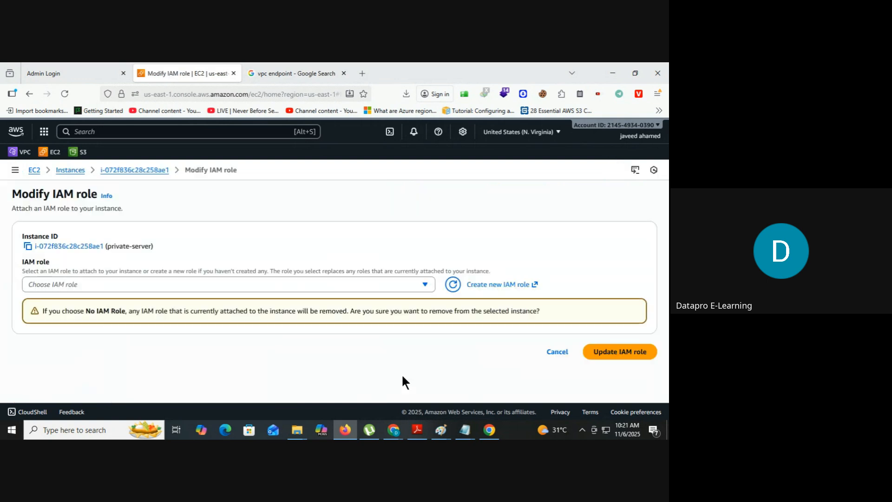
left_click(424, 286)
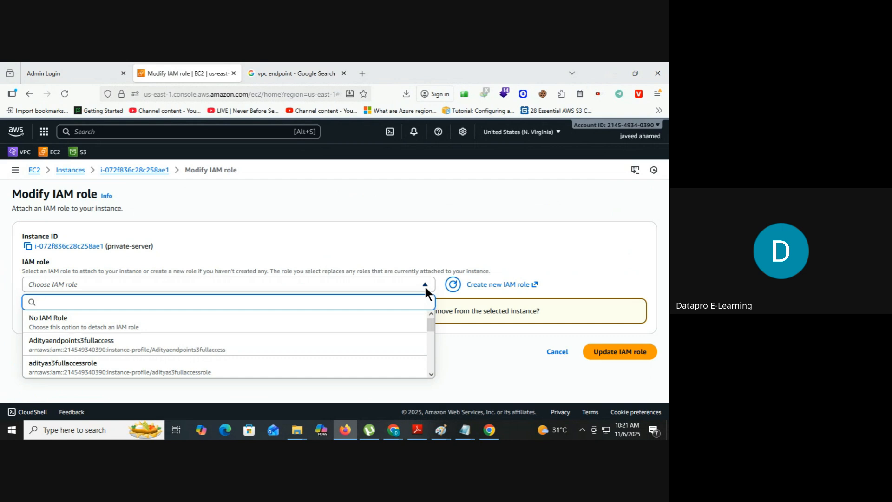
scroll(373, 337, "down", 3)
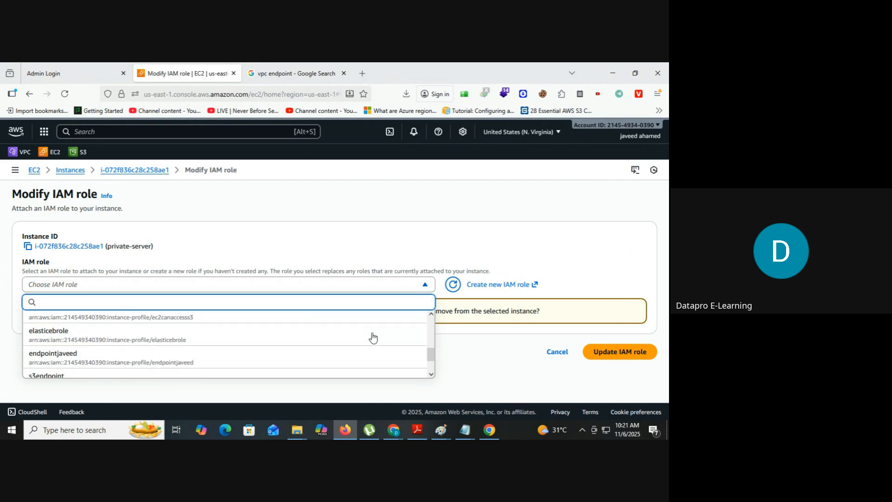
left_click(149, 362)
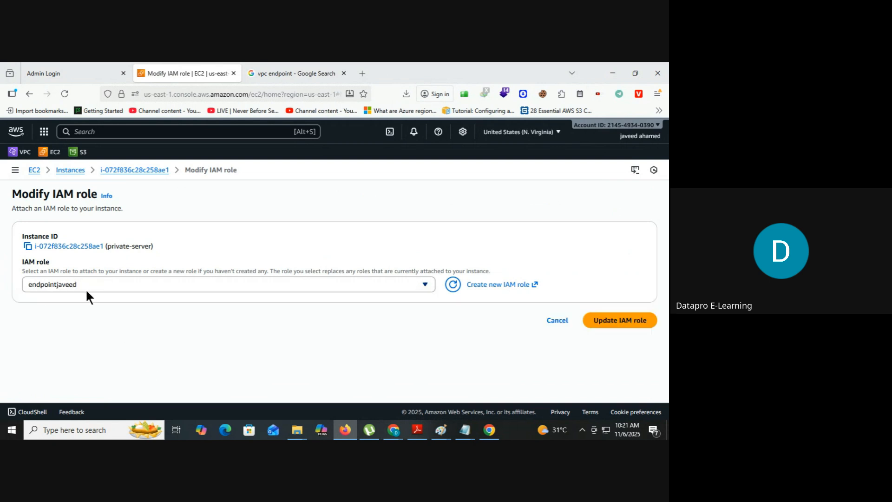
left_click(609, 325)
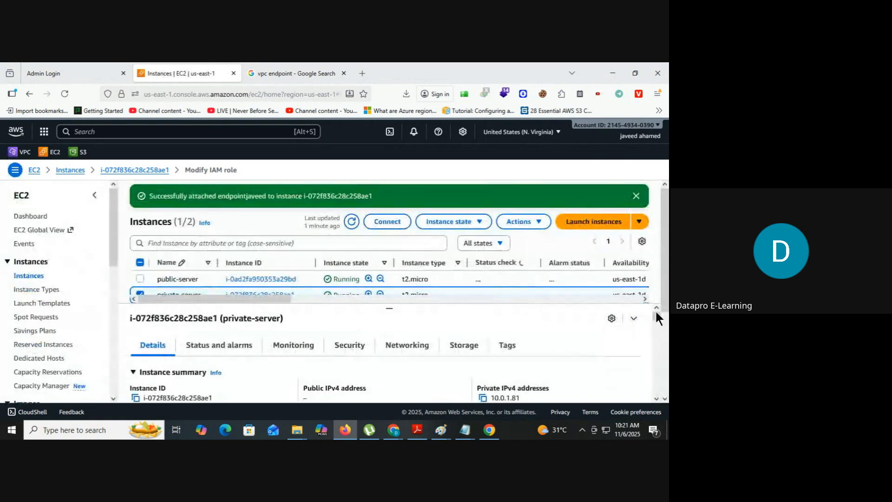
left_click(636, 196)
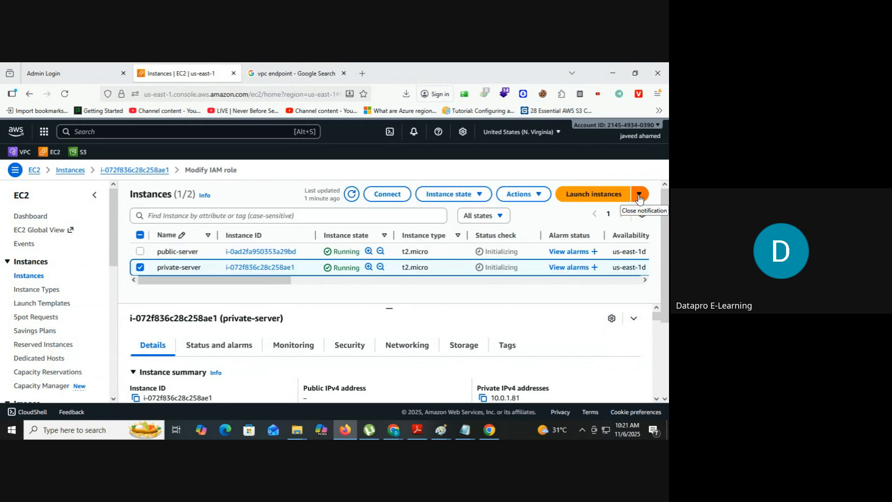
Step: Open the SSH client connection instructions for public-server and copy the example ssh command
left_click(139, 267)
left_click(141, 251)
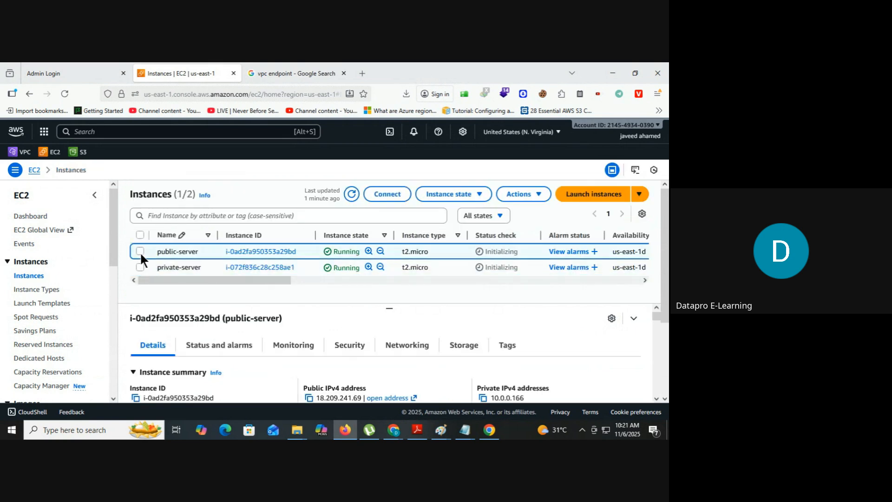
right_click(254, 253)
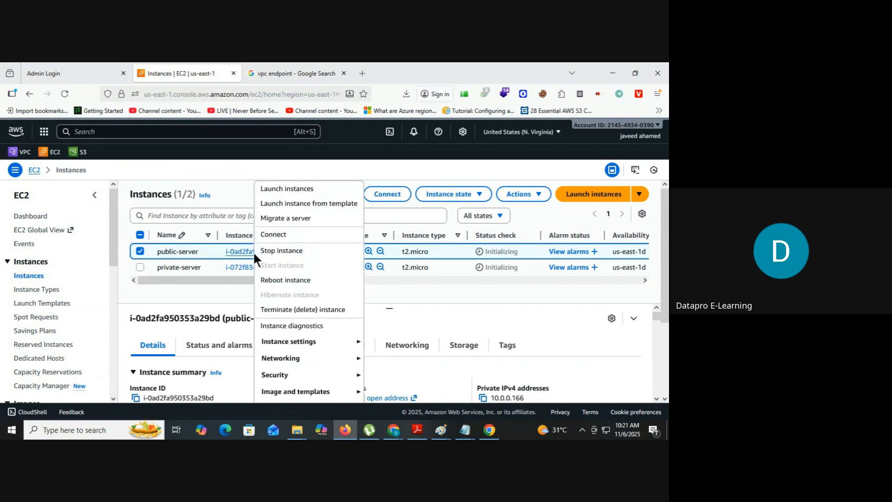
left_click(288, 236)
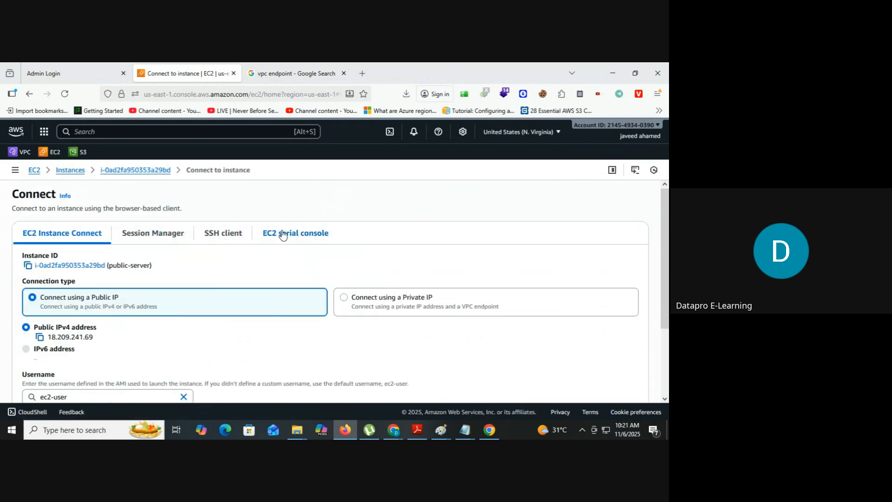
left_click(213, 241)
scroll(355, 246, "down", 1)
scroll(354, 247, "down", 1)
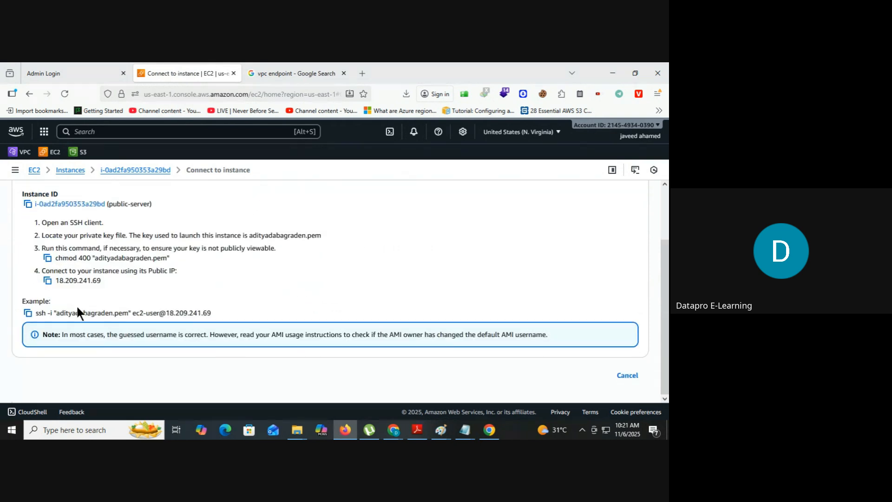
left_click(28, 313)
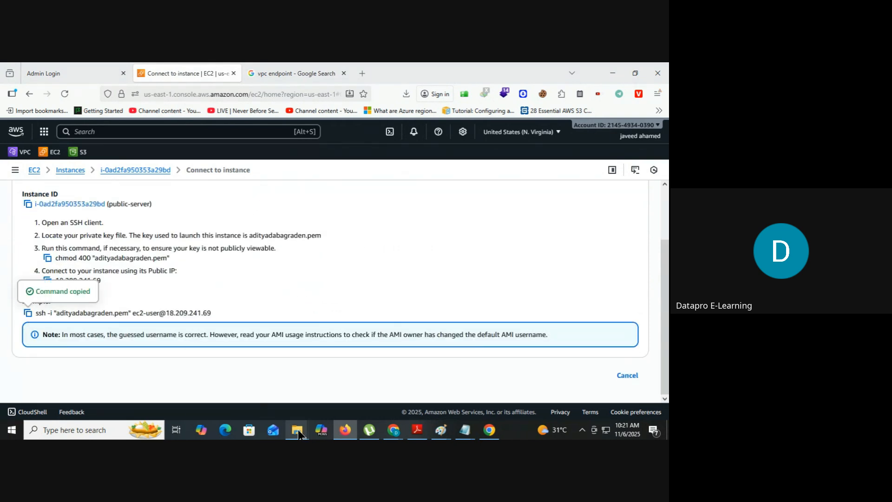
Step: Open a Git Bash terminal in the Downloads folder
mouse_move(298, 430)
left_click(261, 382)
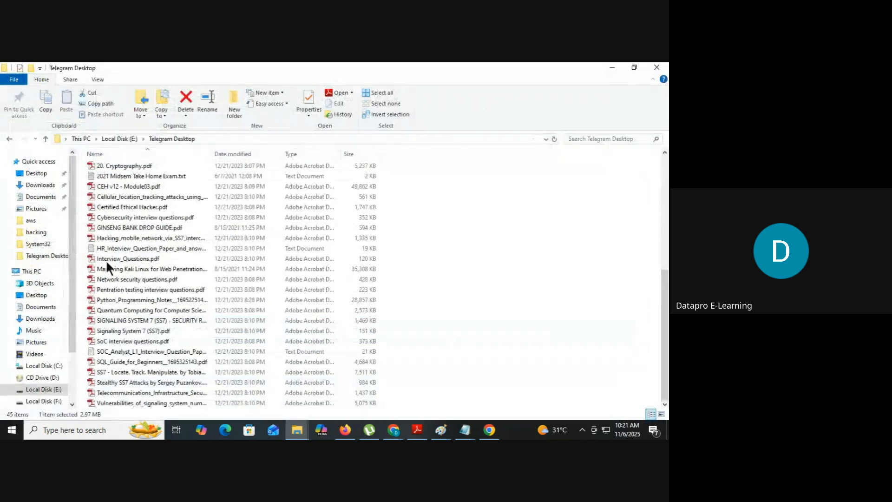
left_click(44, 186)
right_click(448, 236)
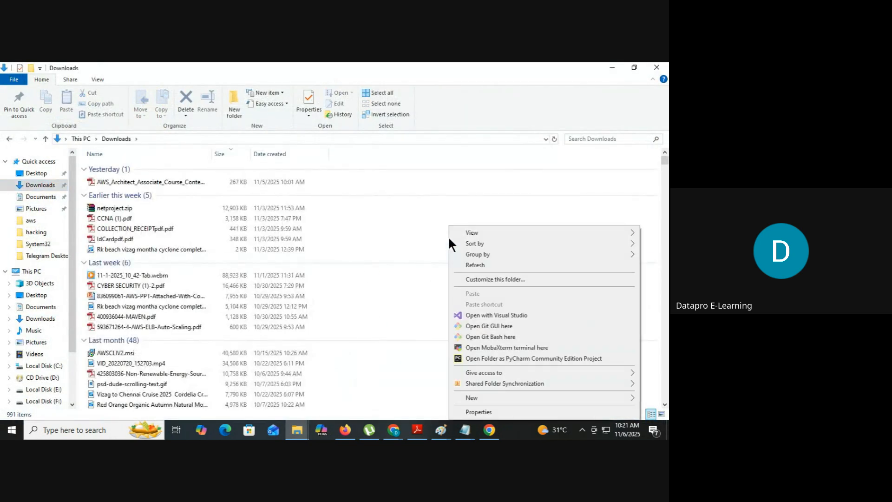
left_click(508, 336)
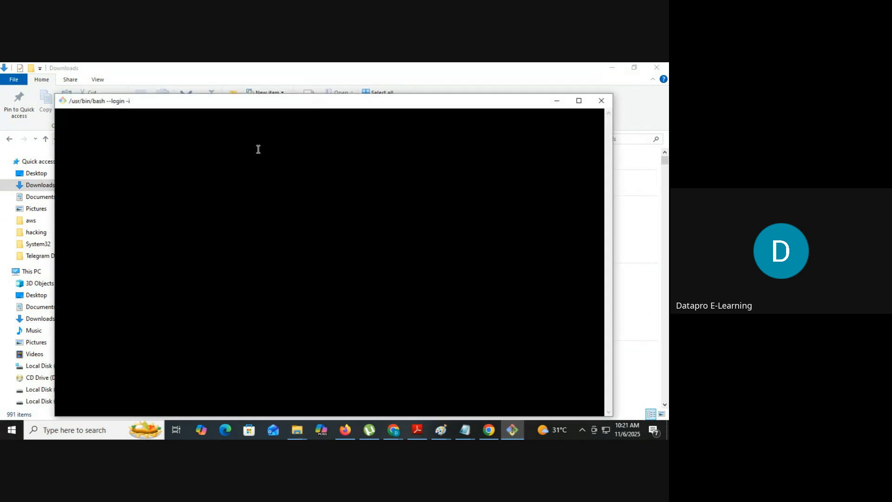
Step: Connect to public-server with the copied ssh command, accept the host key with yes, and switch to root with sudo su
right_click(258, 147)
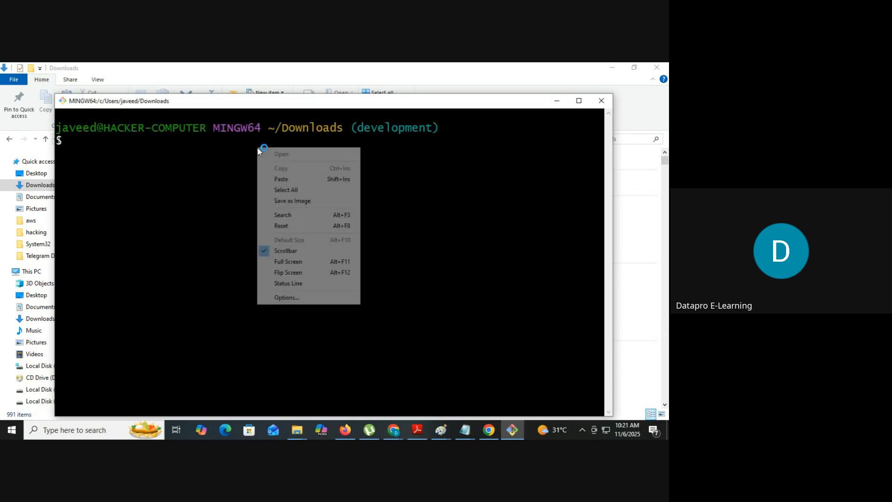
left_click(275, 179)
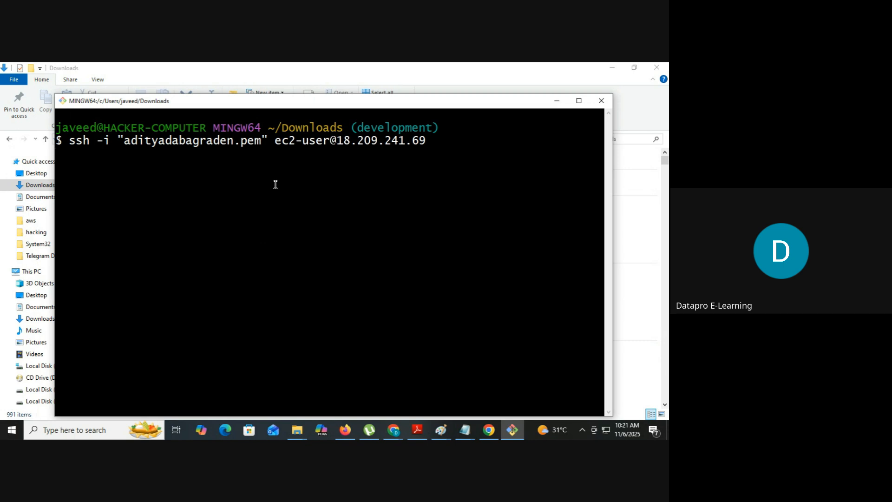
key("Return")
type("yes")
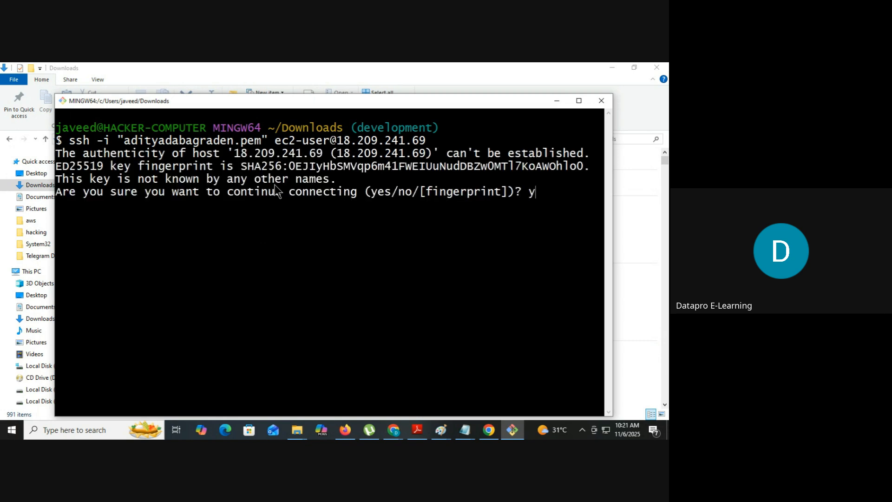
key("Return")
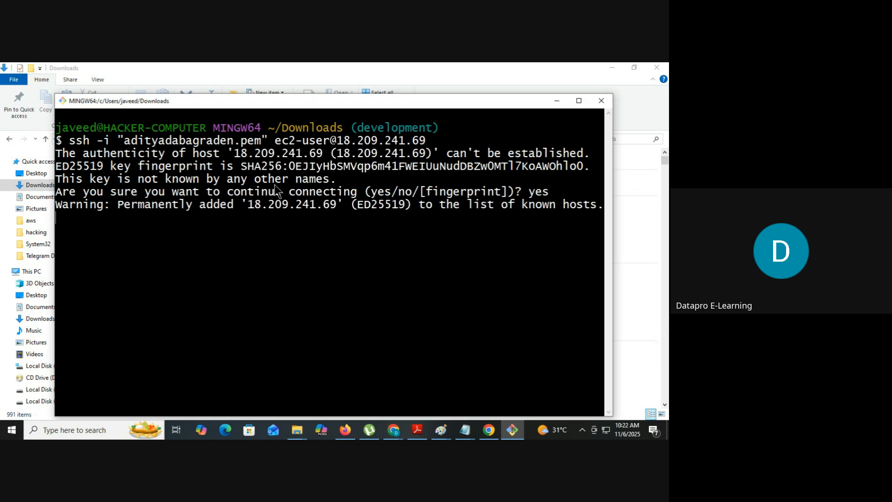
type("sudo su")
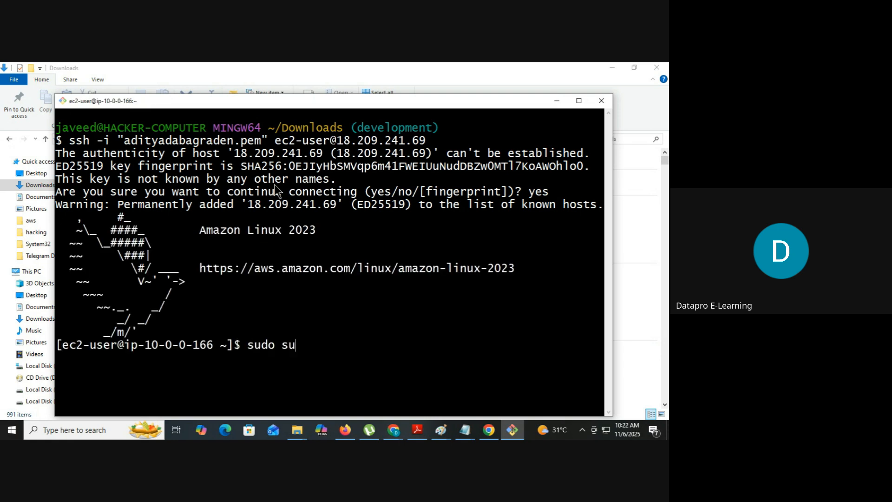
key("Return")
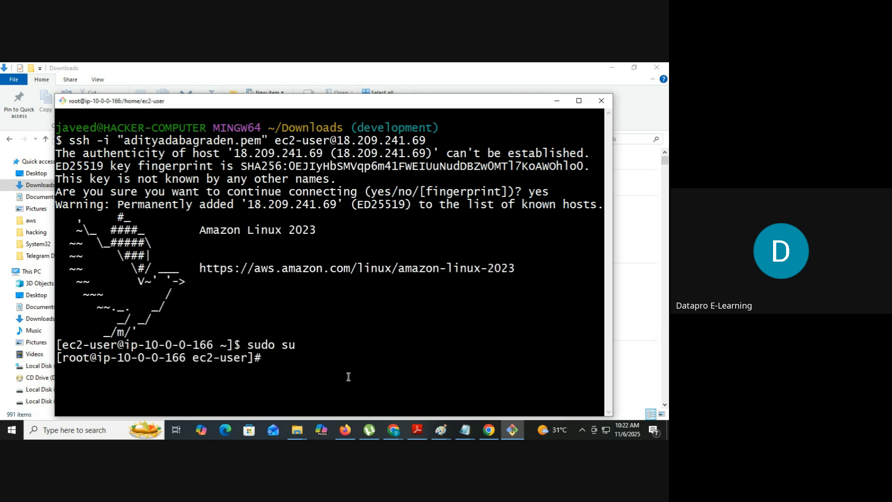
left_click(345, 430)
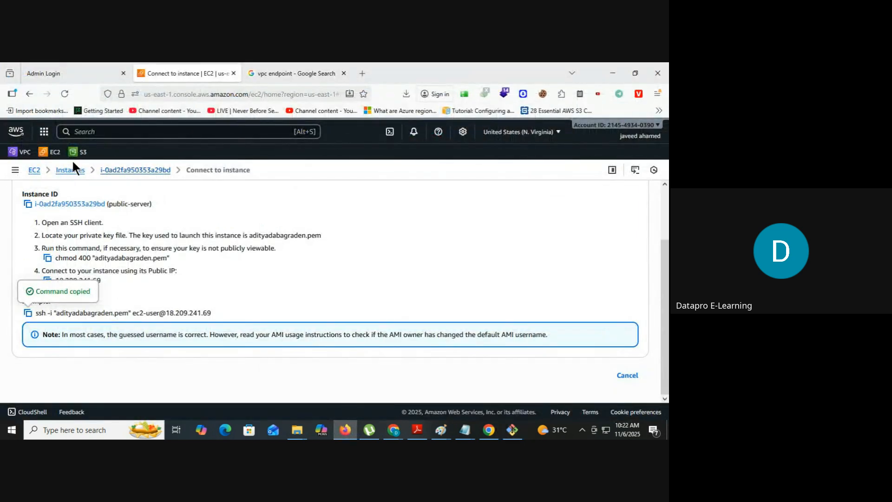
left_click(55, 152)
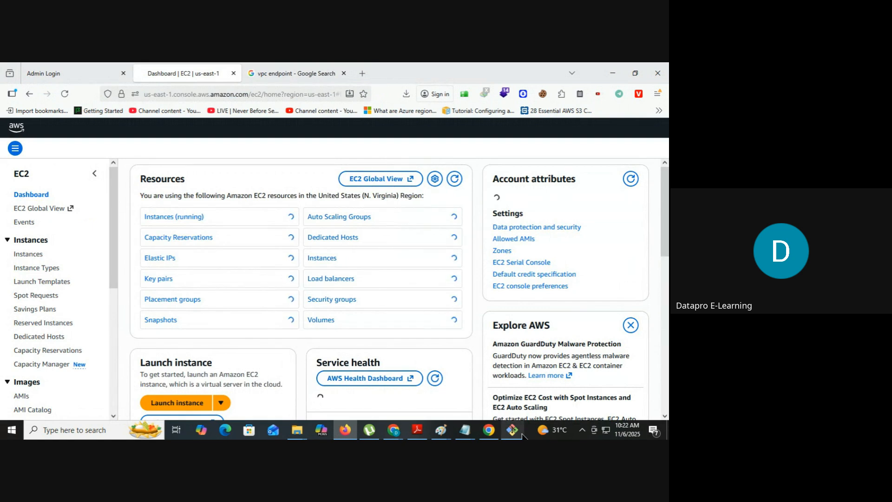
mouse_move(514, 435)
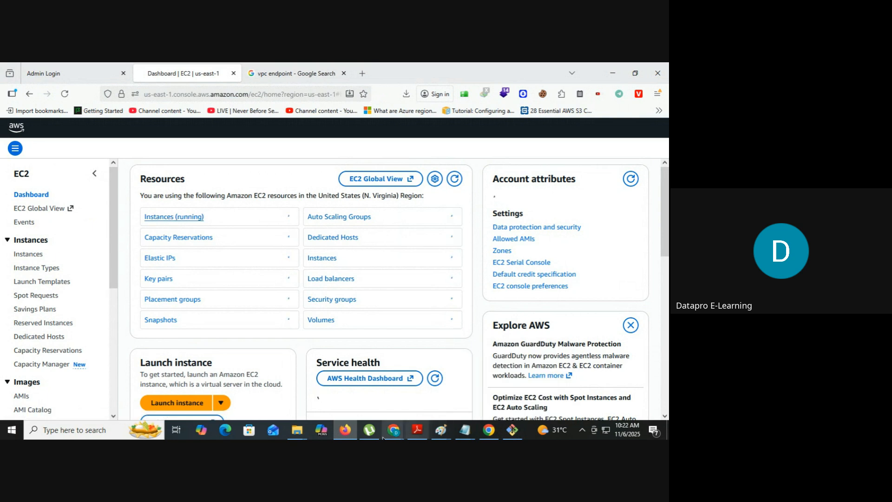
mouse_move(296, 430)
left_click(272, 388)
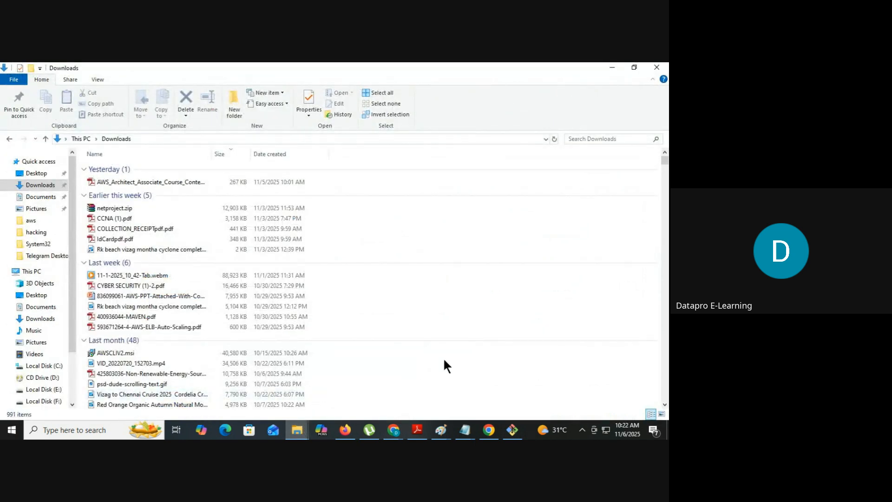
left_click(512, 430)
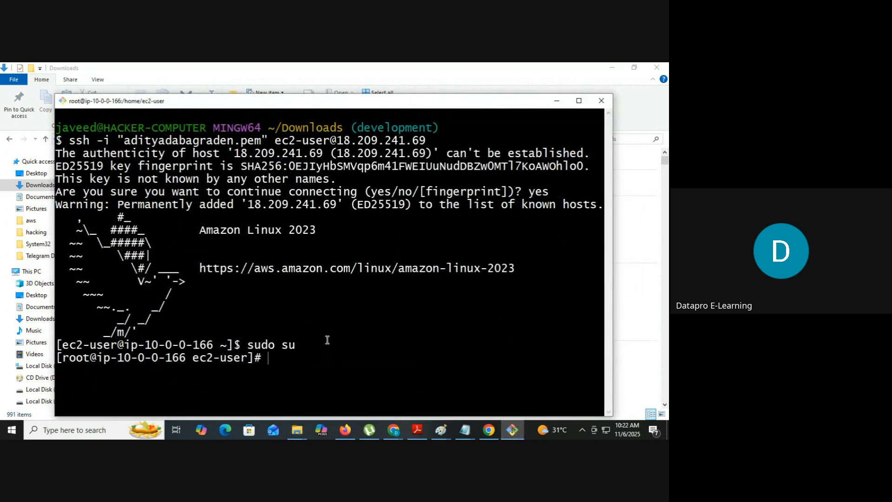
Step: Locate the adityadabagraden.pem key file in the Downloads folder
left_click(557, 101)
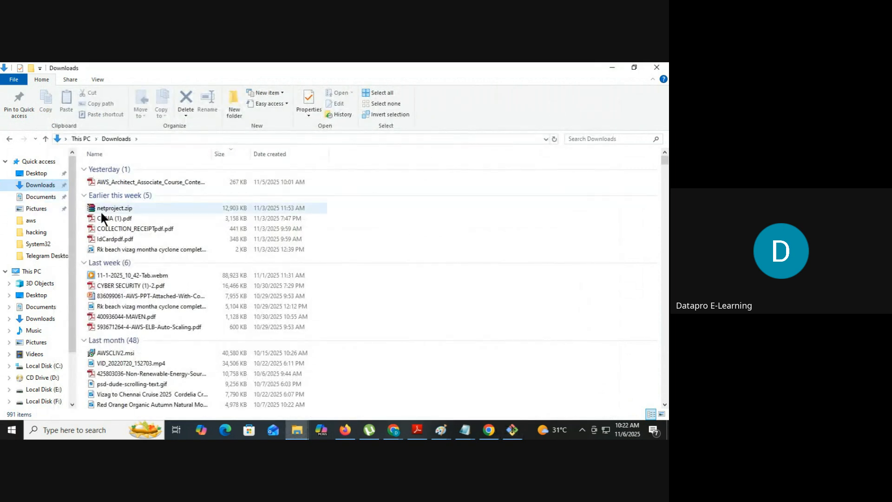
left_click(128, 226)
key("a")
key("a")
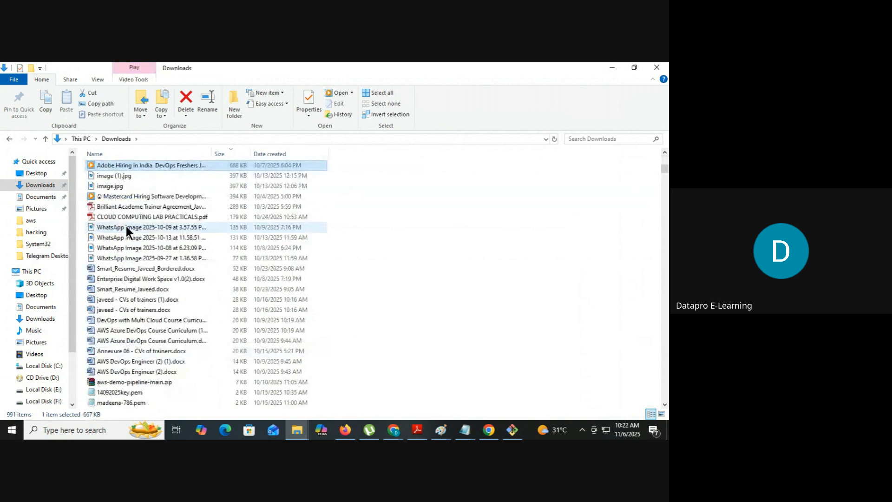
key("a")
key("d")
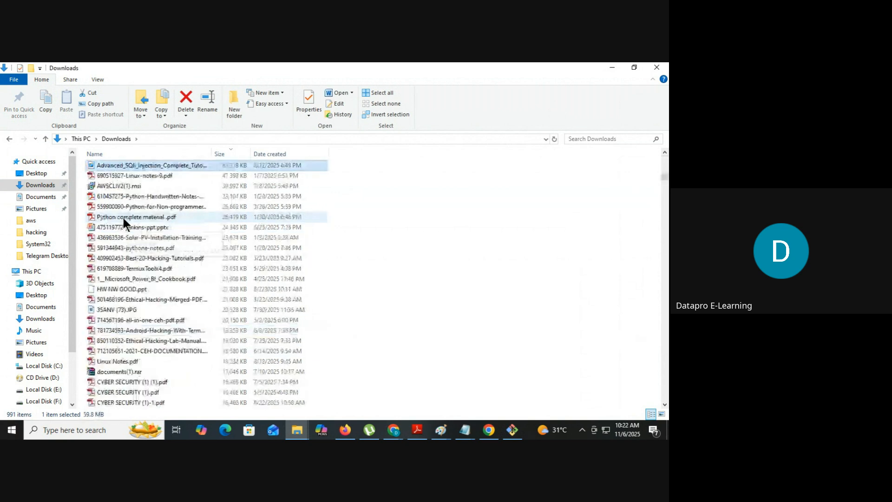
key("i")
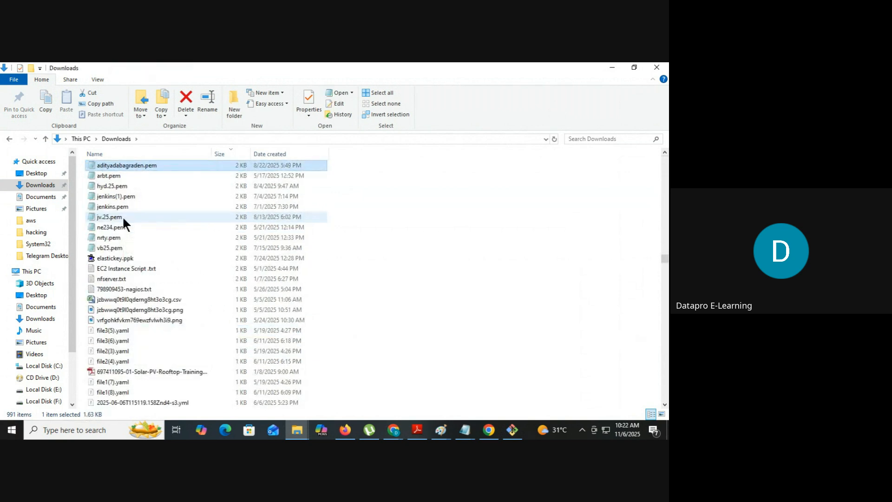
Step: Copy the adityadabagraden.pem key file's name and open the key file in Notepad
right_click(139, 167)
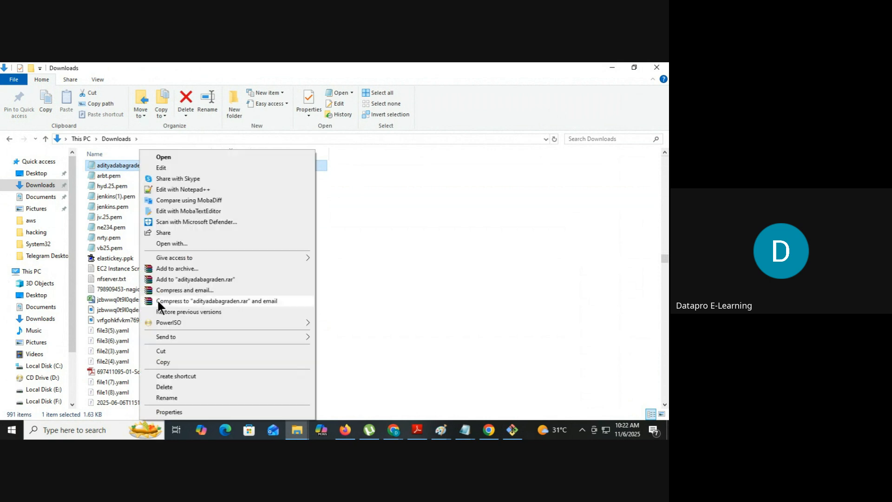
left_click(175, 399)
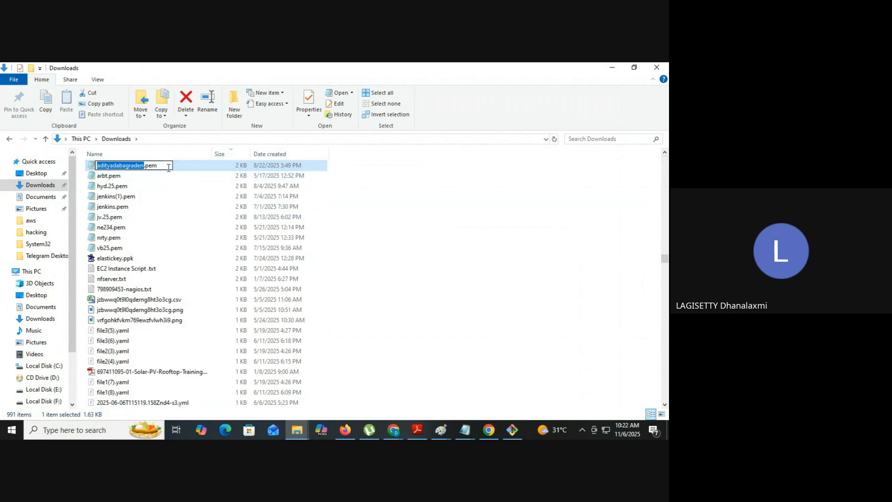
left_click_drag(165, 166, 115, 166)
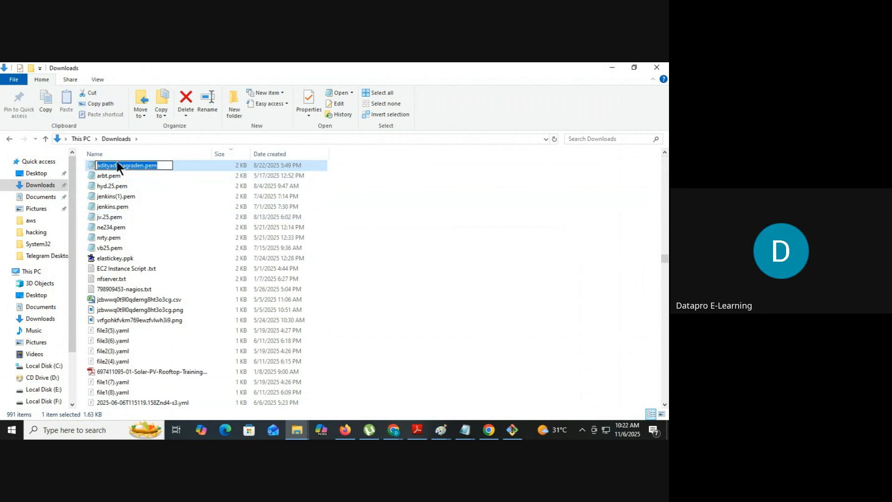
right_click(116, 160)
left_click(157, 166)
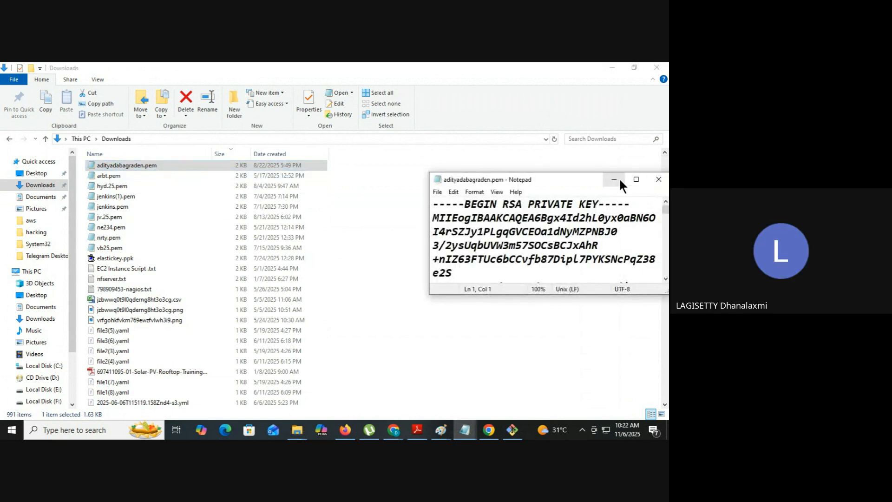
left_click(616, 180)
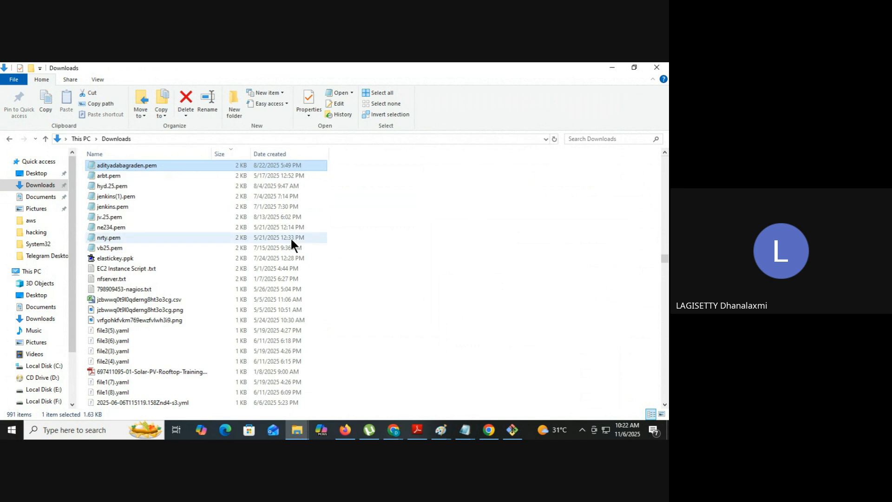
Step: Copy the key file's base name adityadabagraden again and return to the terminal
right_click(135, 164)
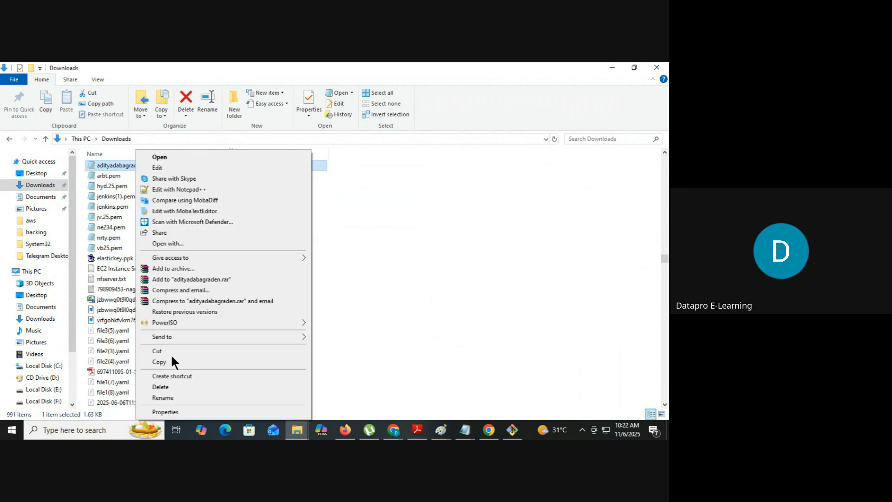
left_click(165, 396)
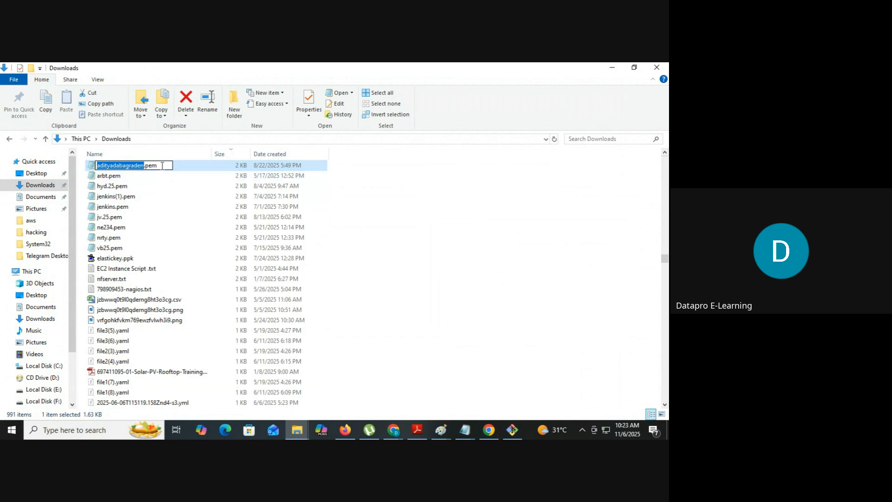
left_click_drag(162, 166, 92, 167)
right_click(112, 166)
left_click(140, 196)
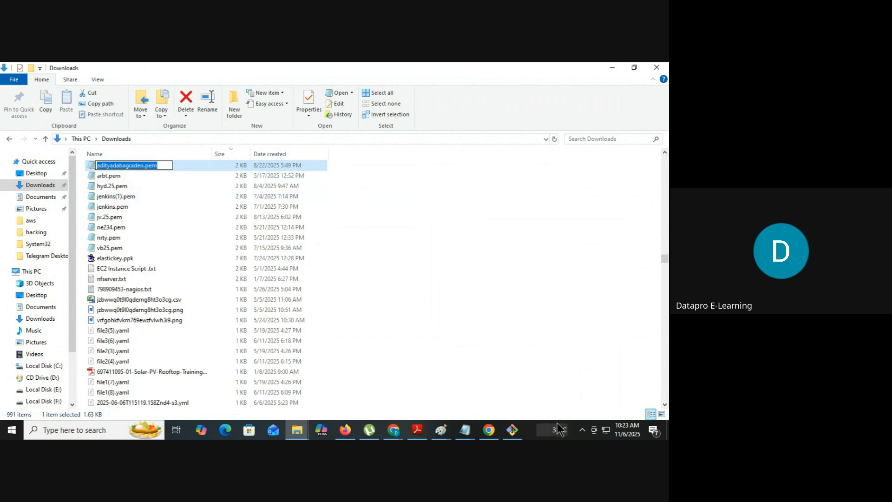
left_click(512, 431)
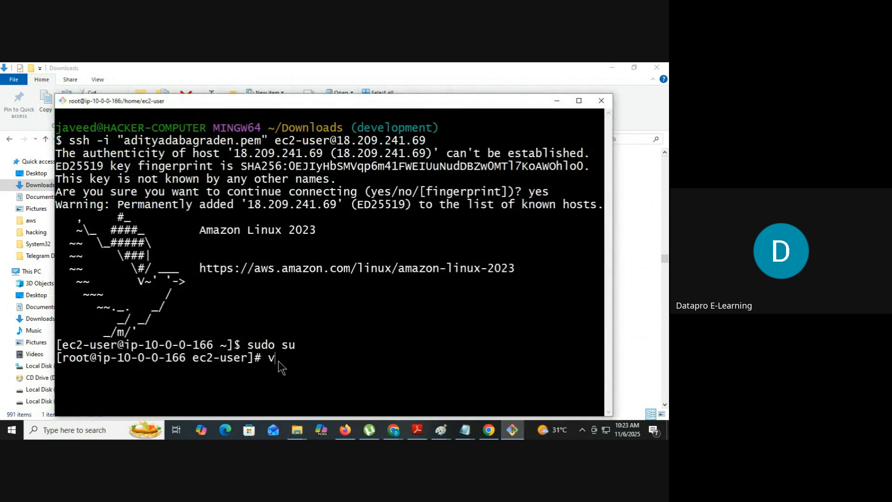
Step: Open a new file adityadabagraden.pem in vi on public-server and enter insert mode
right_click(305, 355)
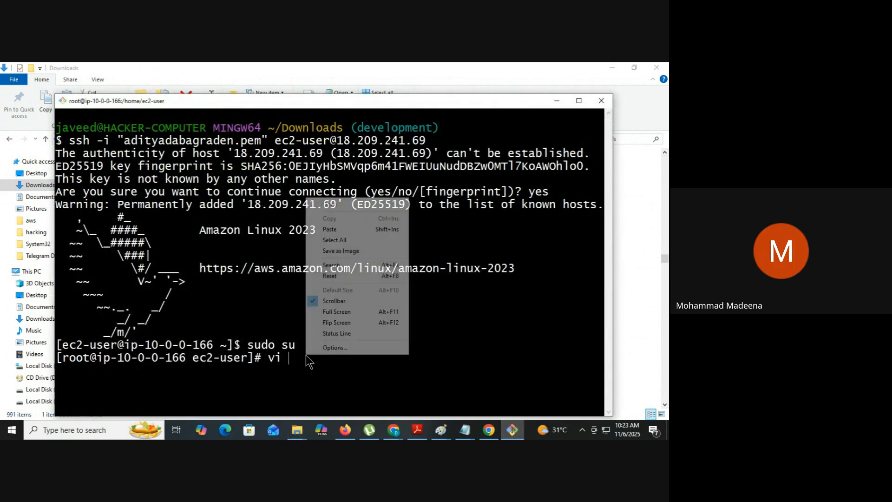
left_click(343, 227)
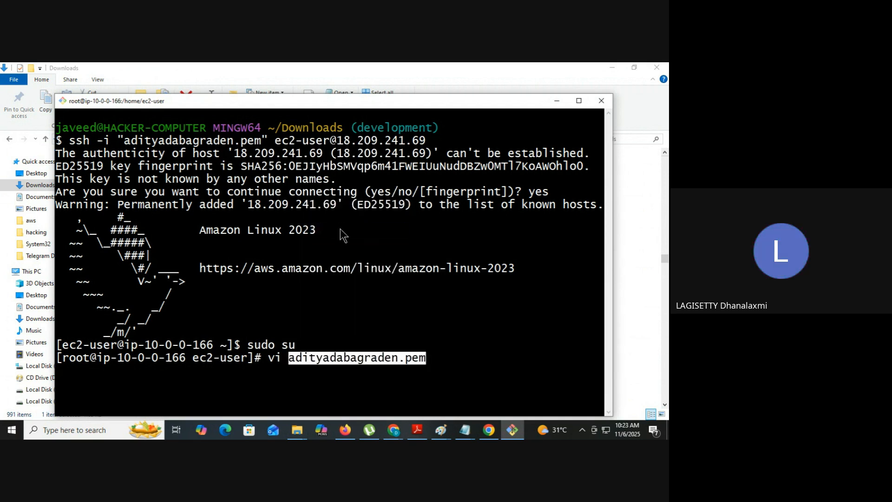
key("Return")
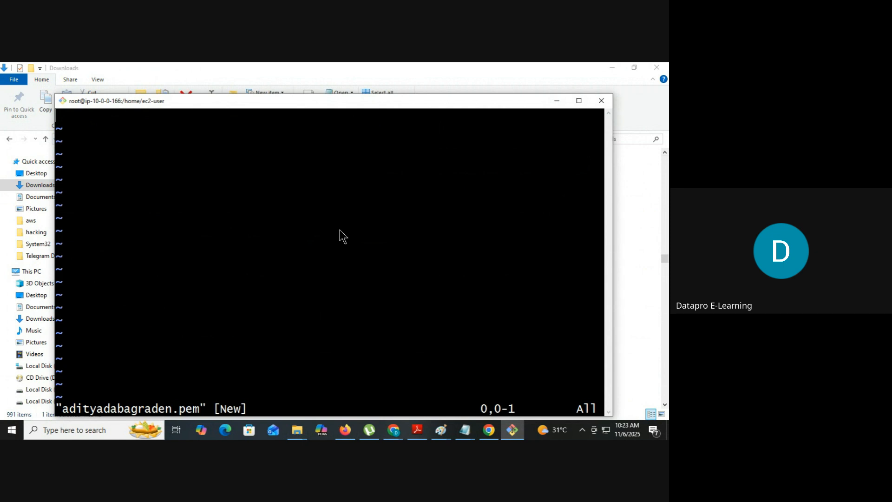
key("i")
Step: Copy the entire private key contents from the key file in Notepad
left_click(464, 429)
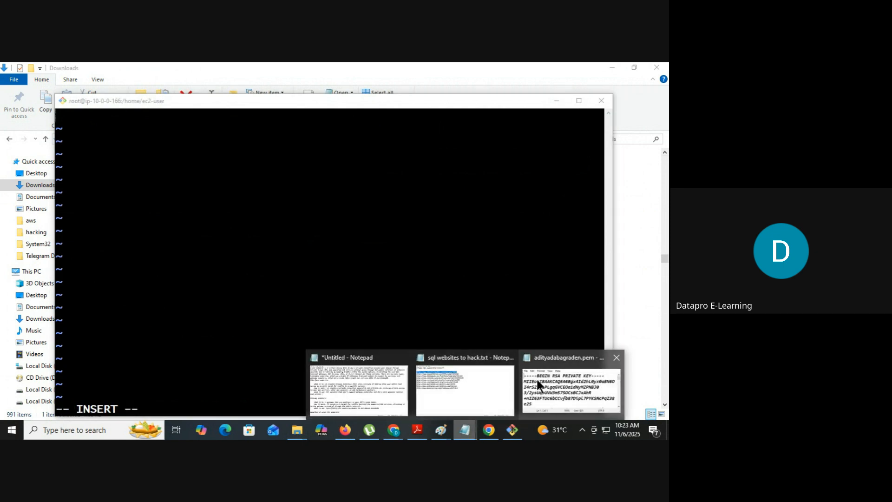
left_click(536, 377)
left_click(644, 181)
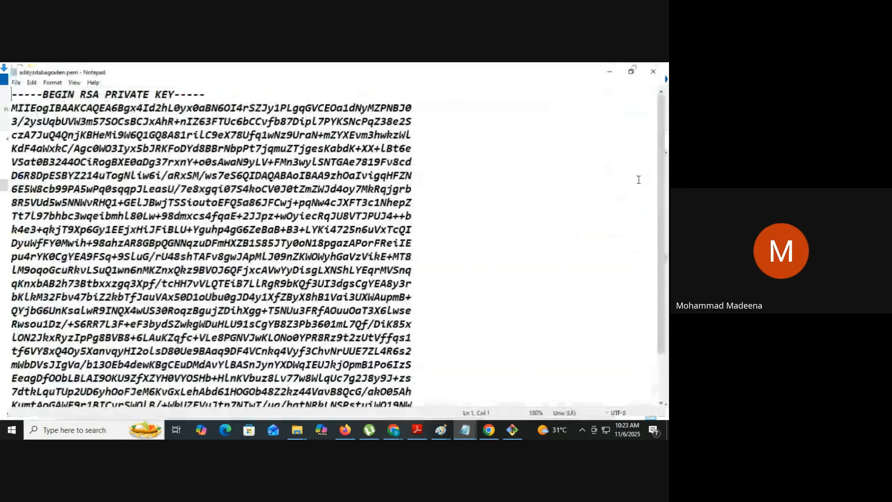
key("ctrl+a")
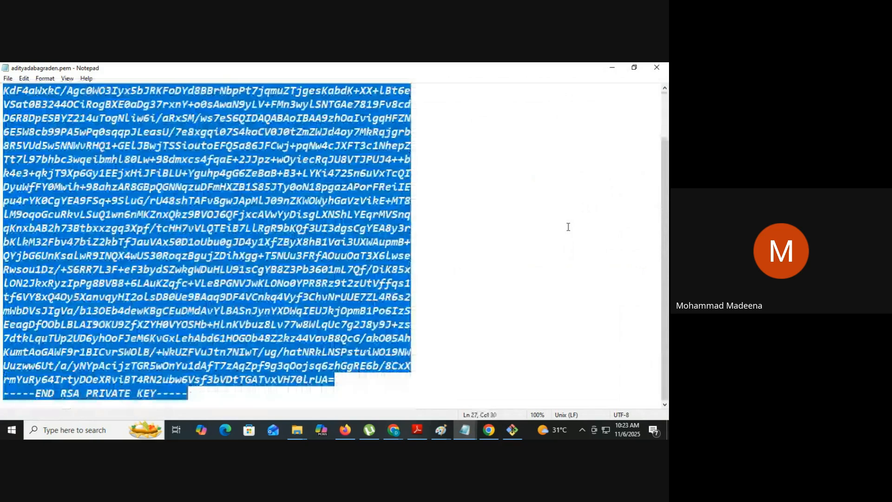
right_click(290, 224)
left_click(322, 255)
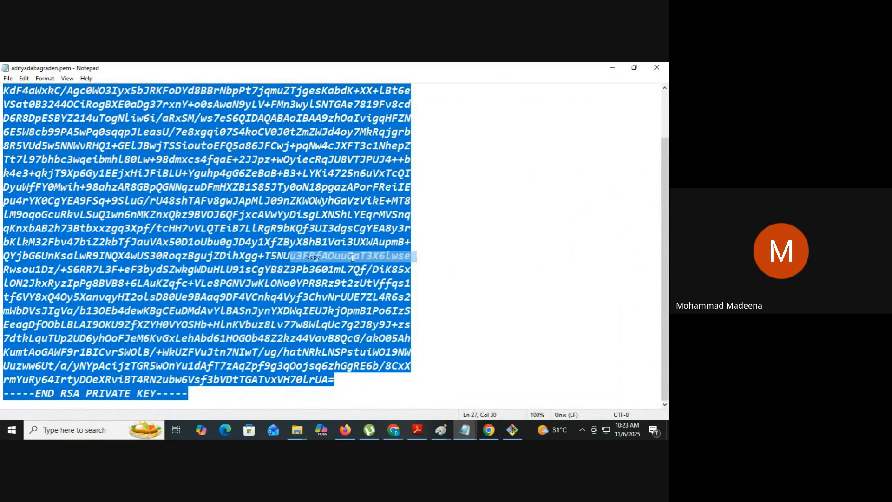
left_click(611, 68)
Step: Paste the private key into the vi file, then save and quit with :wq
right_click(138, 191)
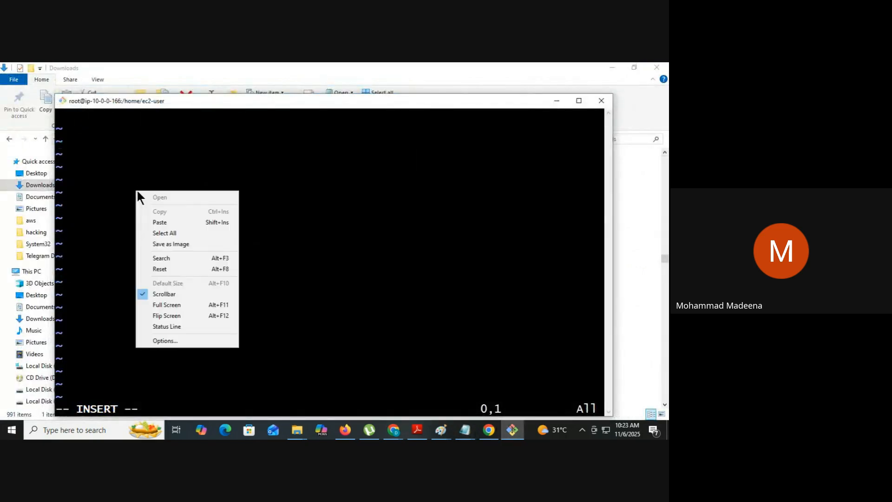
left_click(168, 222)
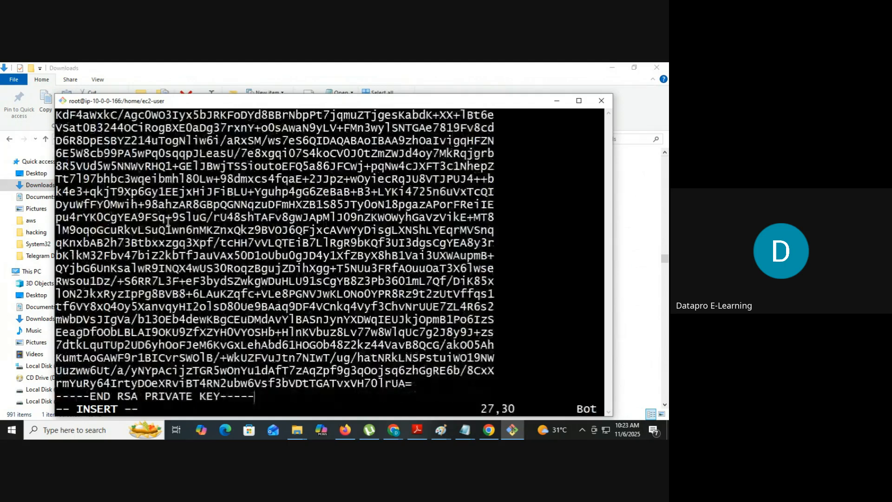
key("Escape")
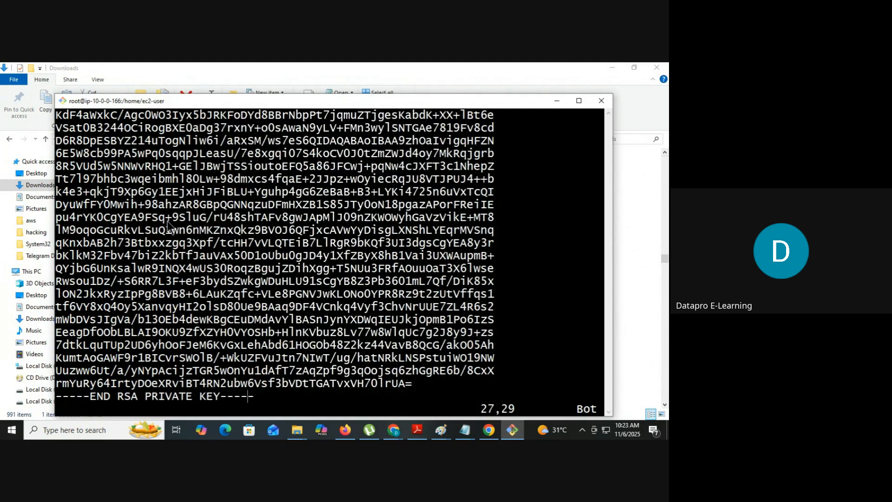
type(":wq")
key("Return")
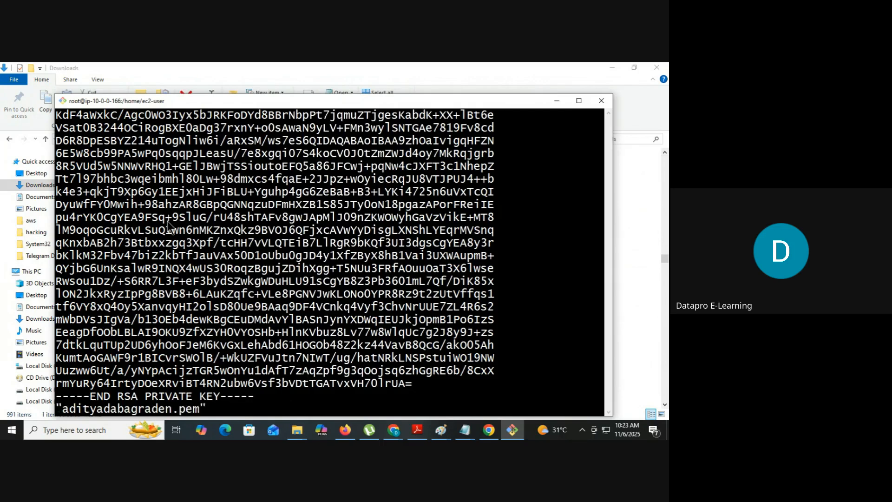
Step: Set the key file's permissions with chmod 700 adityadabagraden.pem
type("c")
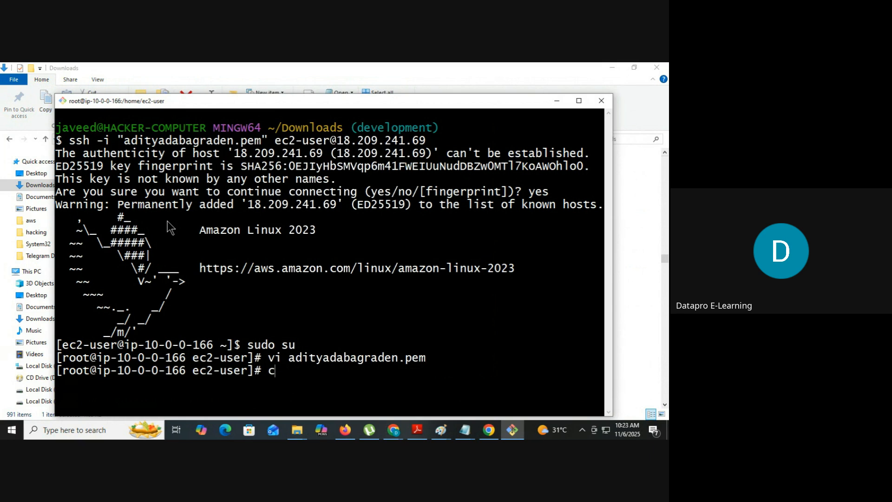
type("hmod 700")
left_click_drag(282, 357, 407, 357)
right_click(407, 357)
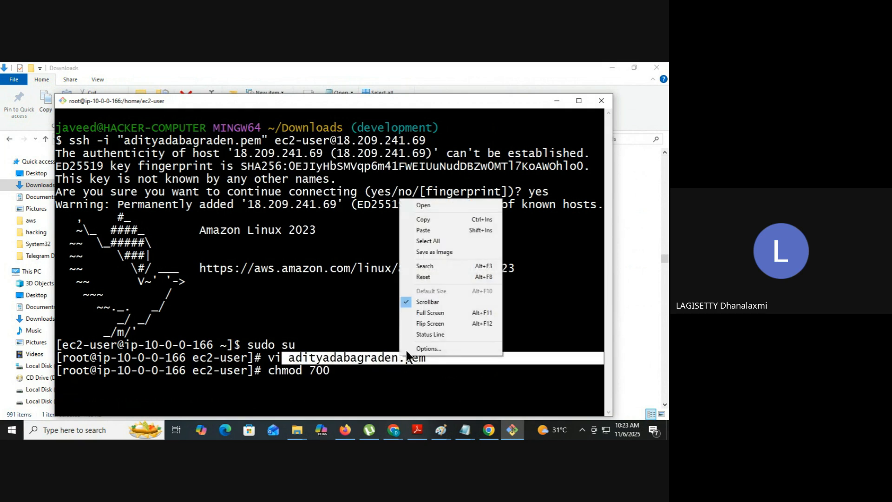
left_click(423, 219)
right_click(345, 372)
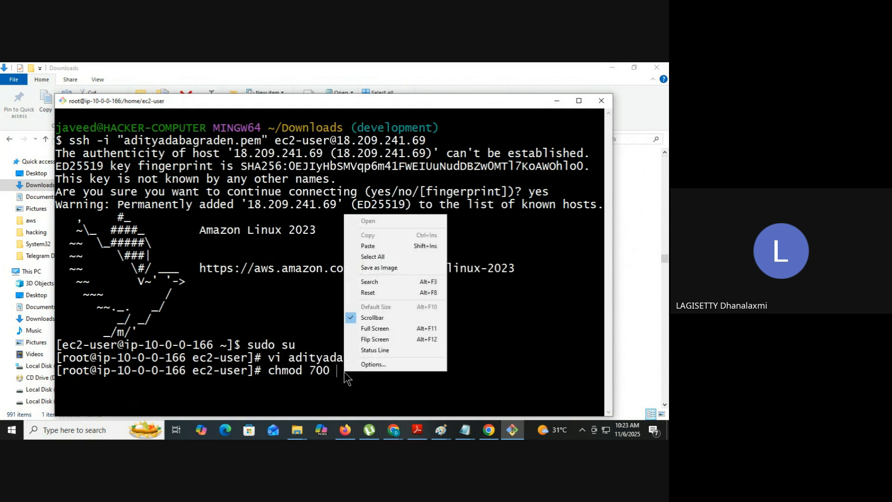
left_click(372, 255)
key("Return")
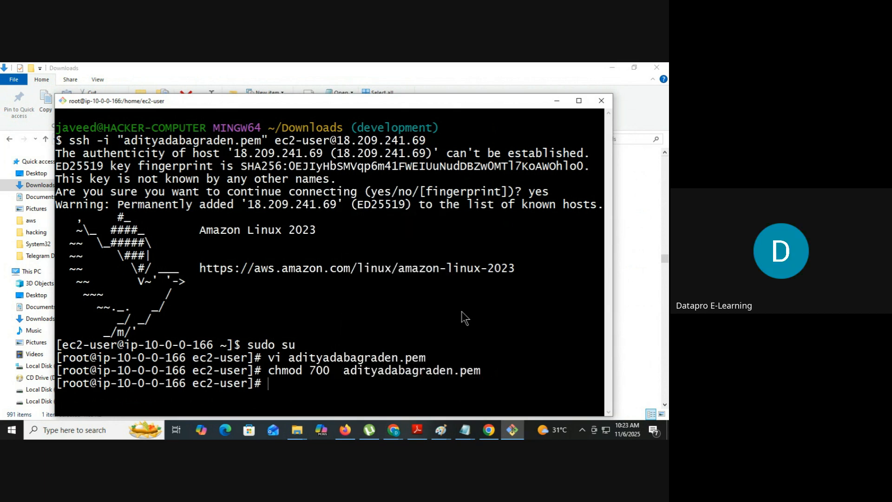
Step: Open the SSH client connection instructions for private-server and copy the example ssh command
left_click(351, 435)
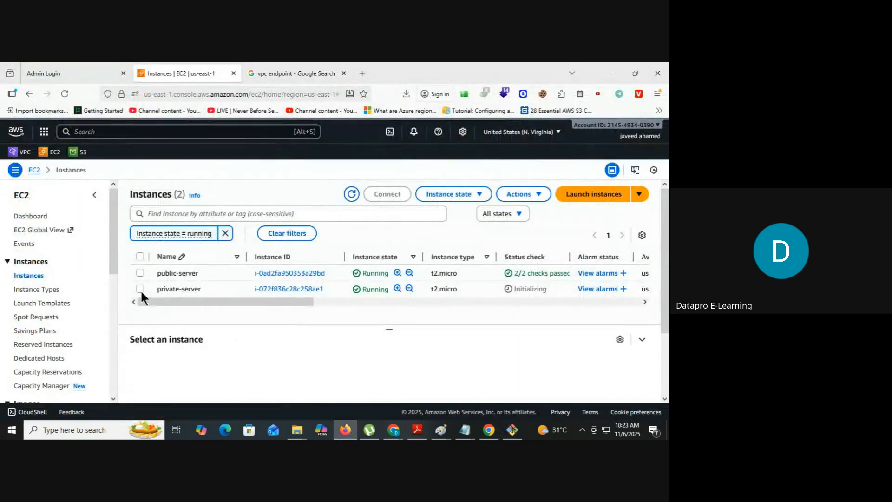
left_click(297, 285)
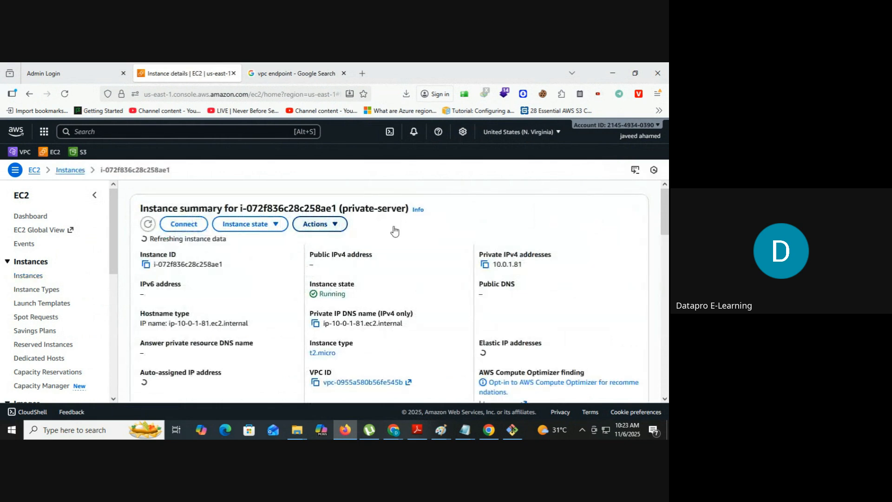
left_click(190, 225)
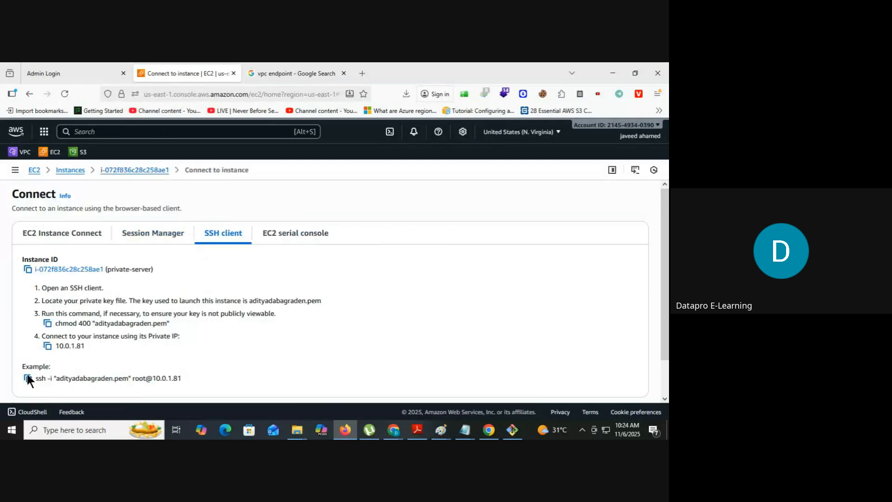
left_click(28, 378)
left_click_drag(205, 378, 37, 378)
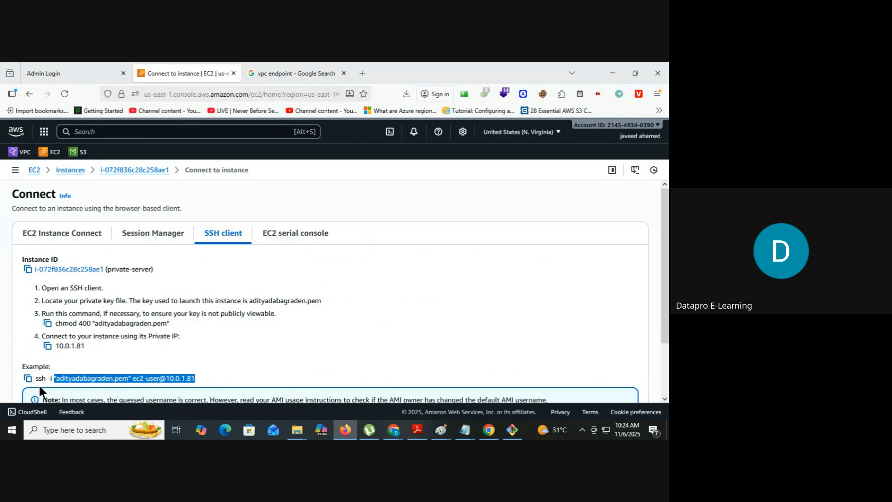
Step: Connect from public-server to private-server at 10.0.1.81 with the copied ssh command and accept the host key with yes
left_click(512, 430)
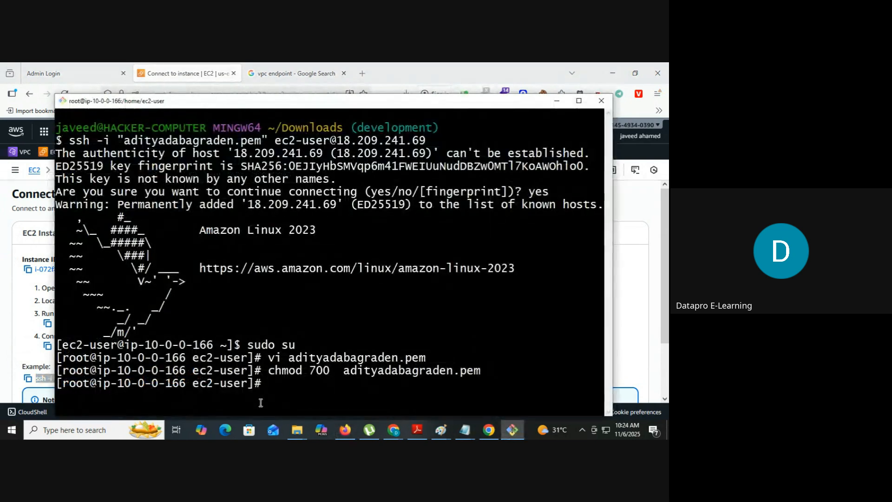
right_click(282, 384)
left_click(318, 258)
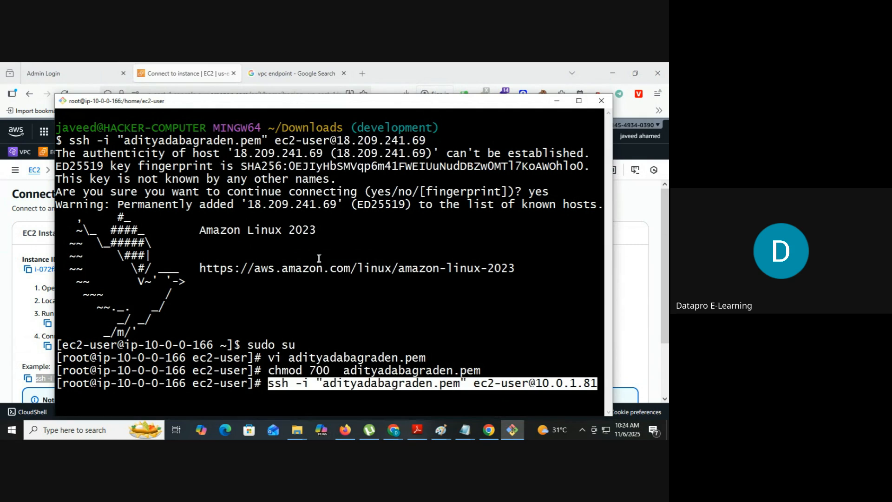
key("Return")
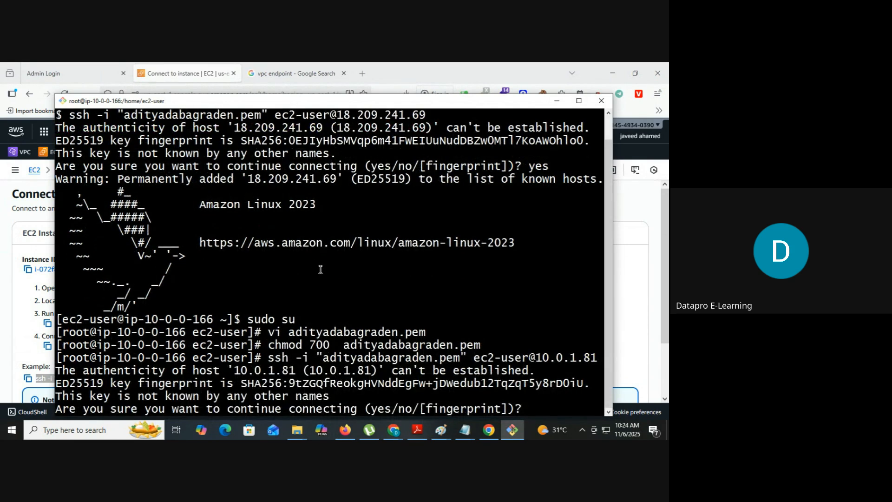
type("yes")
key("Return")
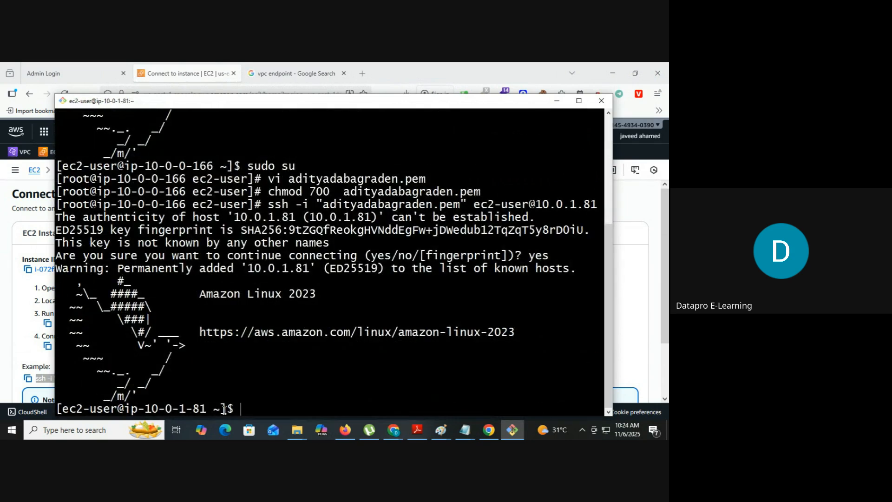
Step: Run aws s3 ls on private-server to list S3 buckets
left_click_drag(236, 408, 74, 407)
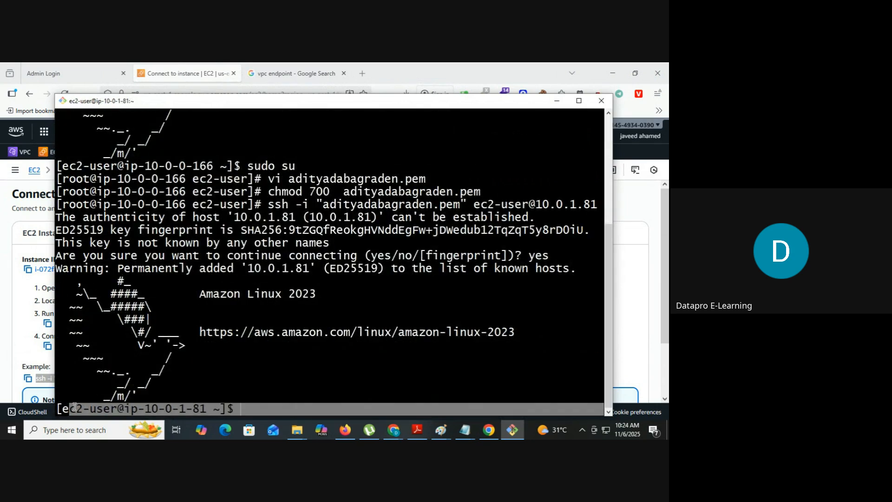
left_click(256, 407)
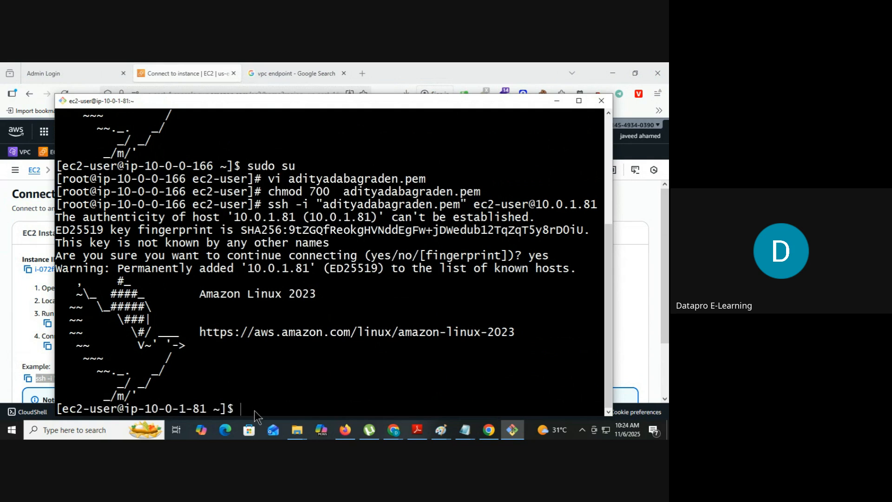
type("aws s3 ls")
key("Return")
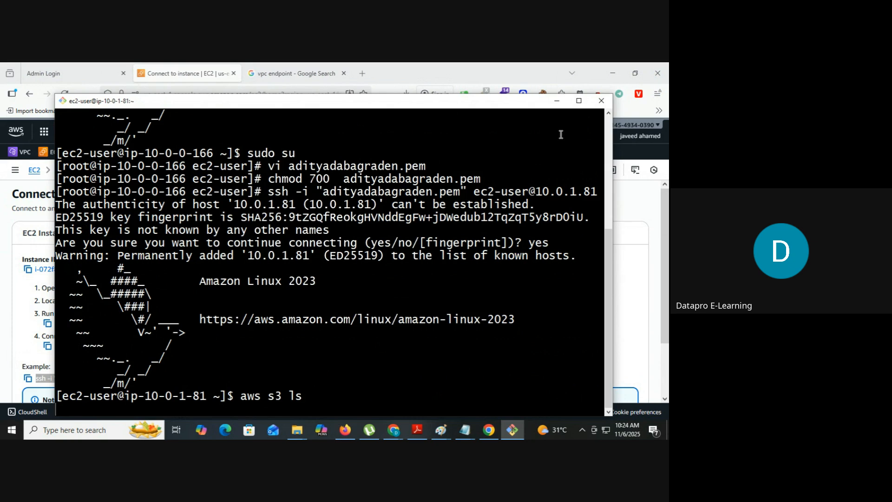
Step: Open the VPC console's Endpoints page and start creating a new endpoint
left_click(556, 101)
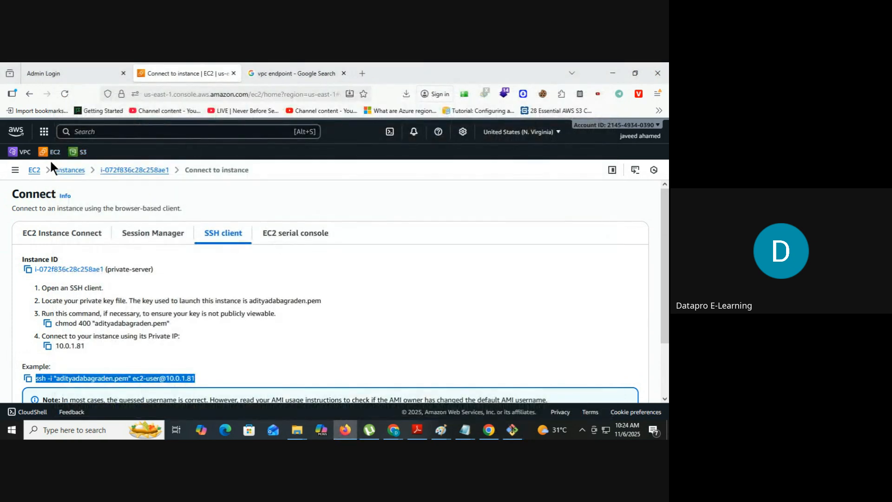
left_click(20, 152)
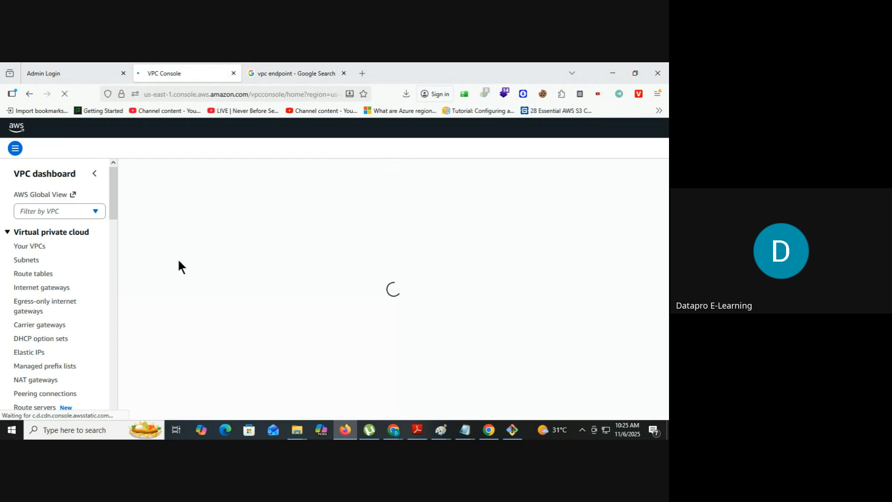
scroll(54, 294, "down", 3)
scroll(70, 307, "up", 3)
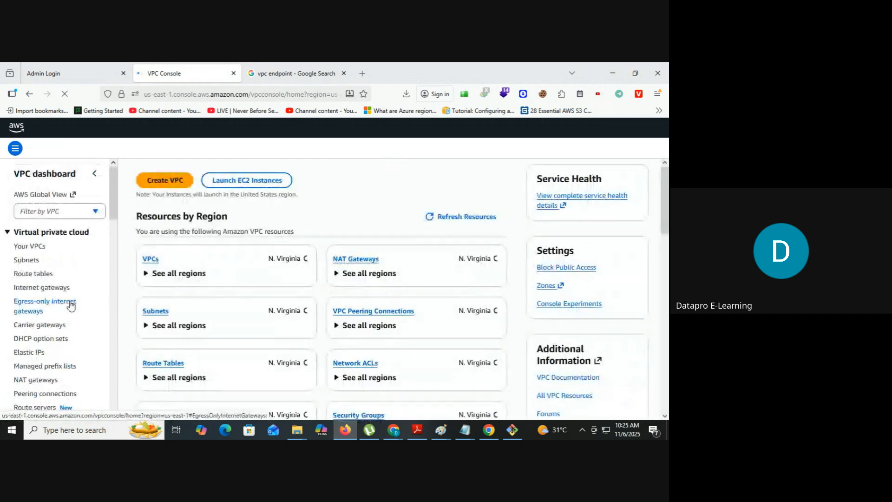
scroll(70, 300, "down", 5)
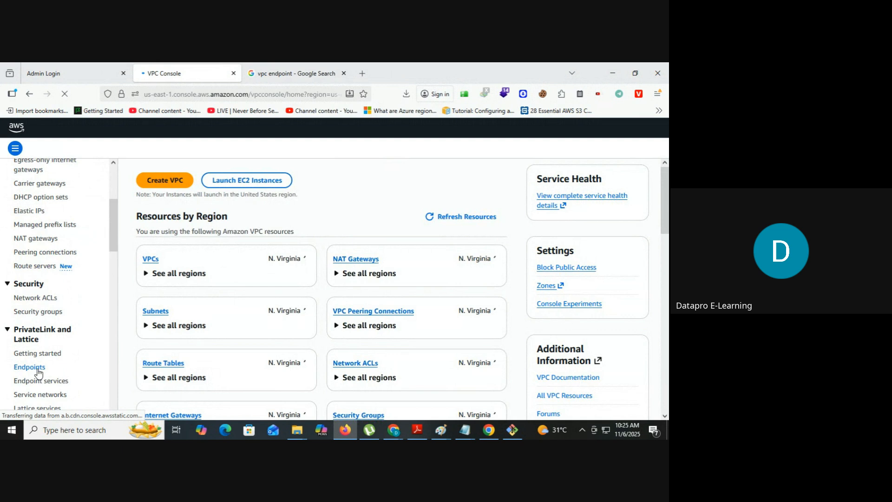
left_click(29, 367)
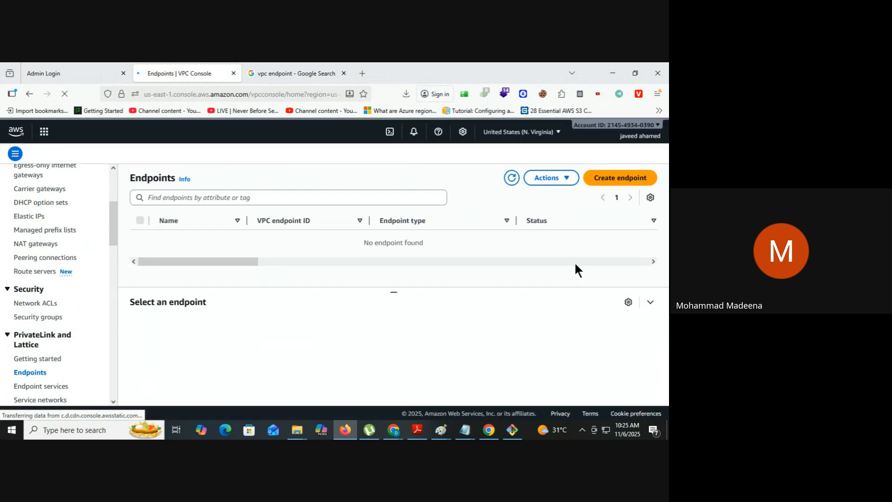
left_click(624, 178)
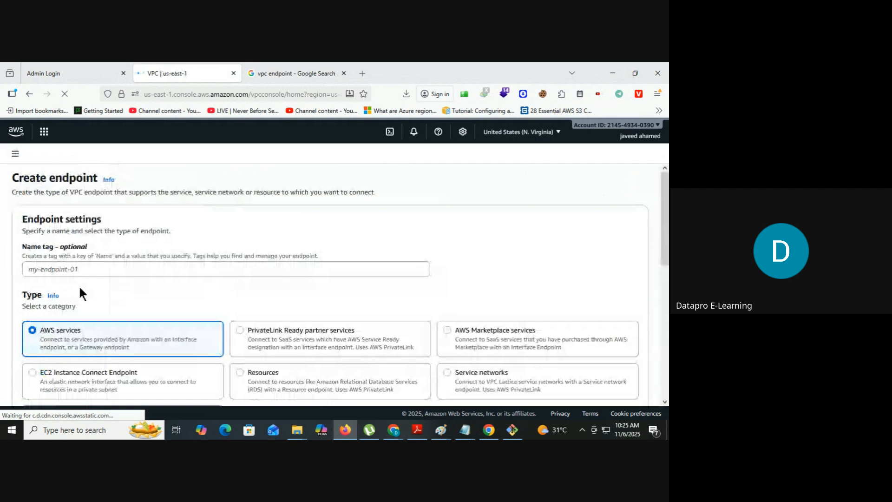
Step: Set the endpoint's name tag to endpointjaved
left_click(77, 270)
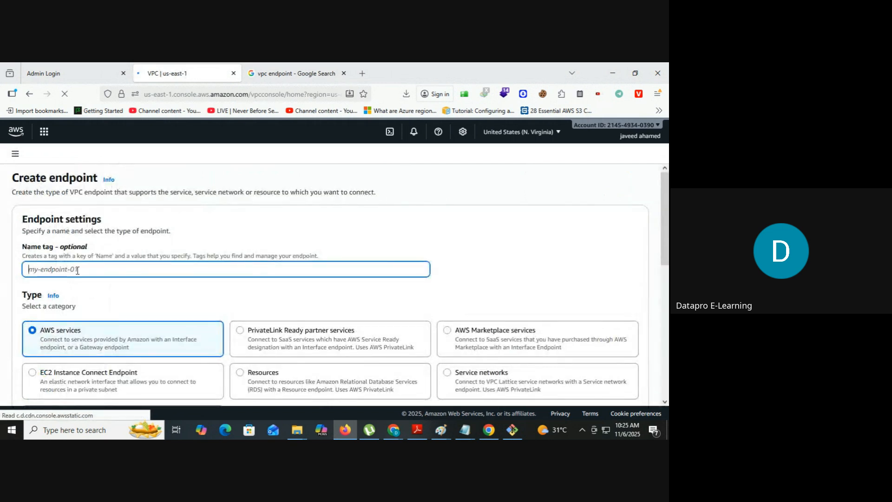
type("endpo")
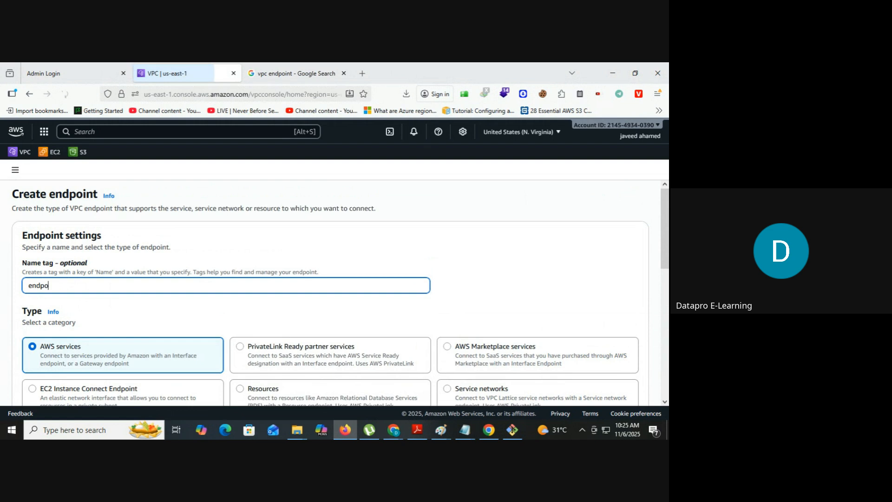
type("intjav")
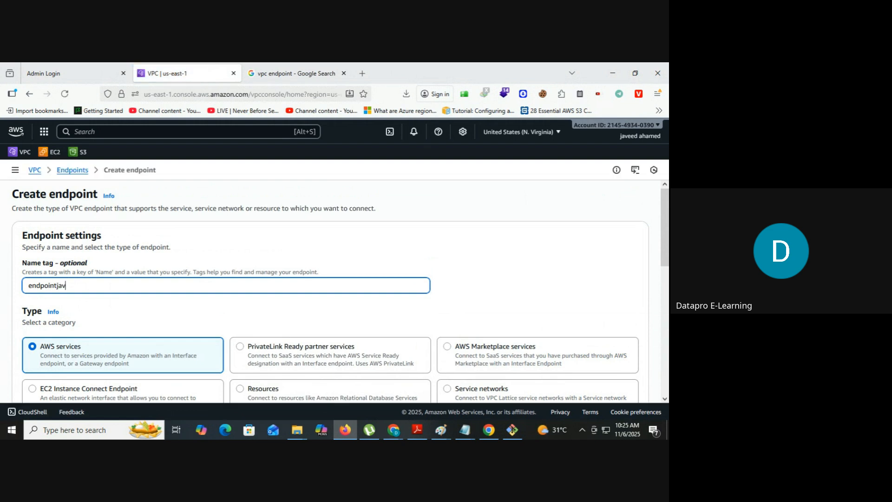
type("ed")
scroll(105, 301, "down", 10)
scroll(180, 320, "up", 4)
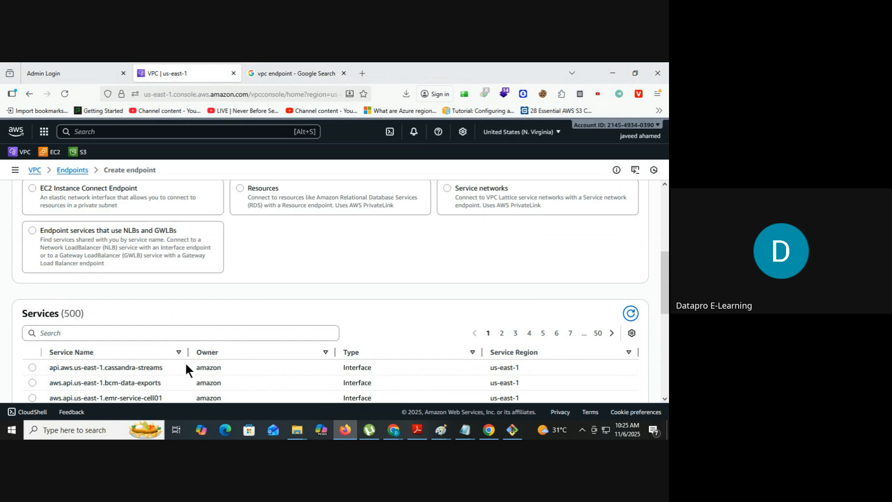
Step: Filter the services list to Type = Gateway and select the com.amazonaws.us-east-1.s3 service
scroll(234, 355, "down", 3)
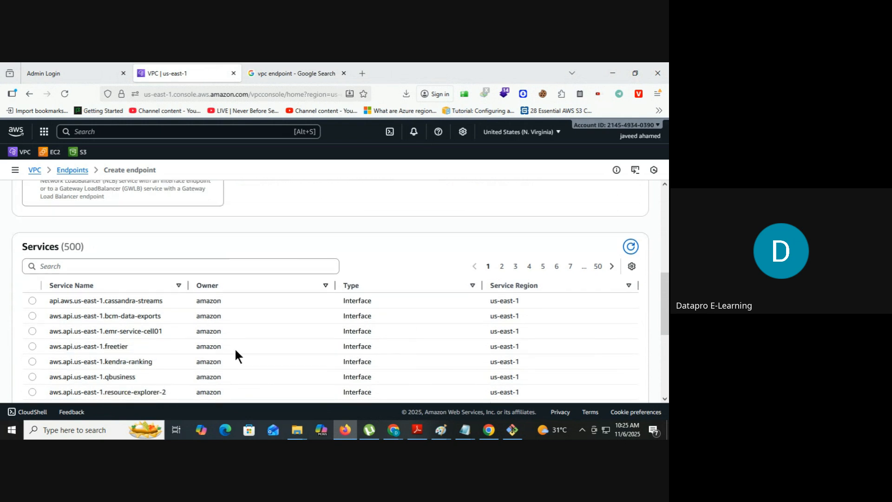
left_click(179, 288)
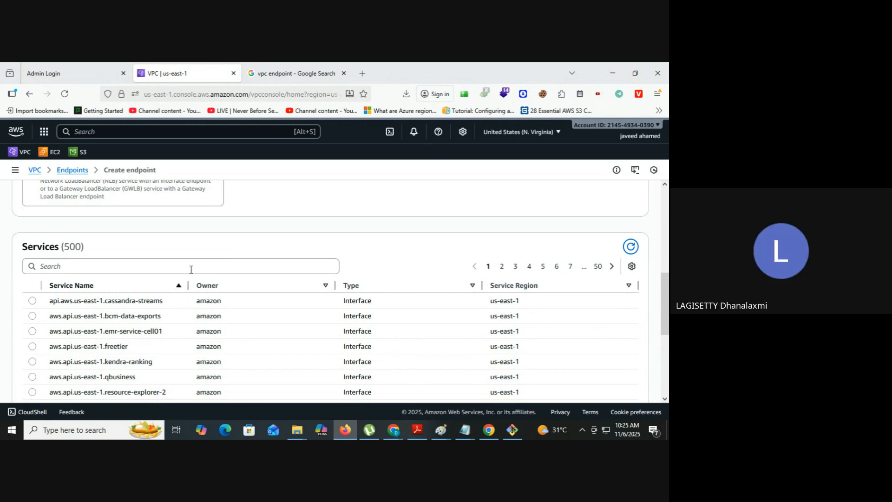
left_click(191, 268)
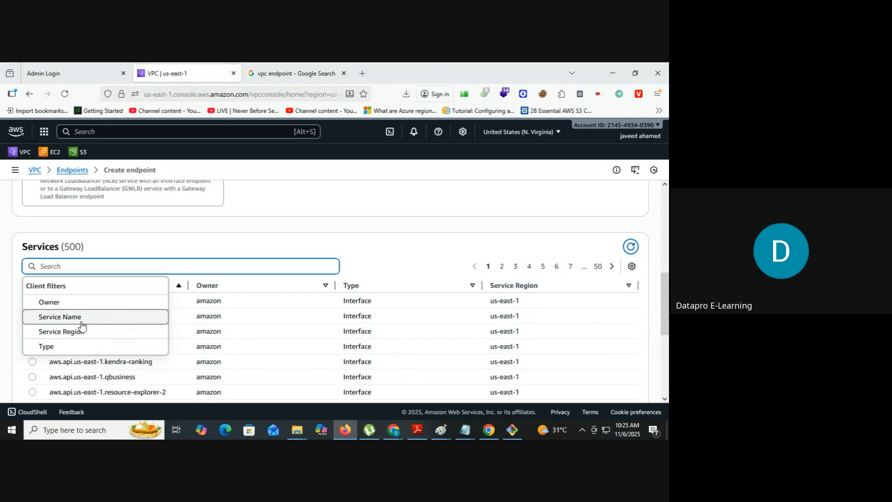
left_click(69, 346)
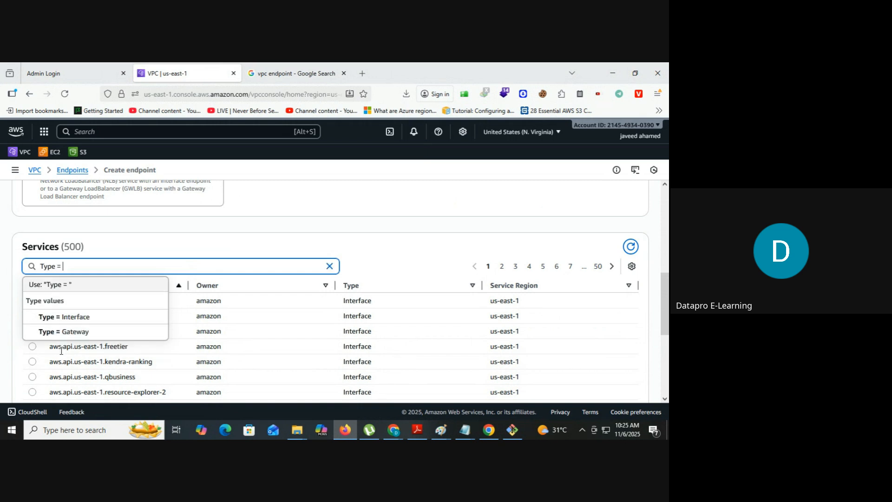
left_click(87, 331)
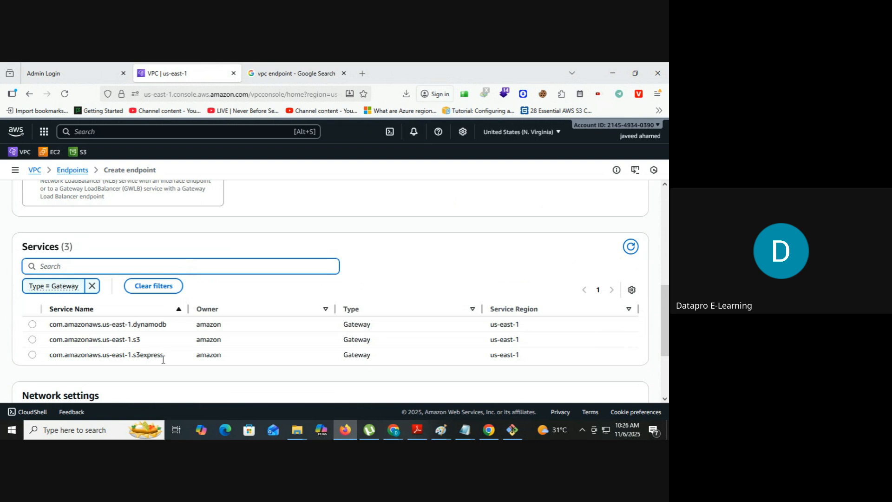
left_click_drag(140, 339, 24, 338)
left_click(32, 339)
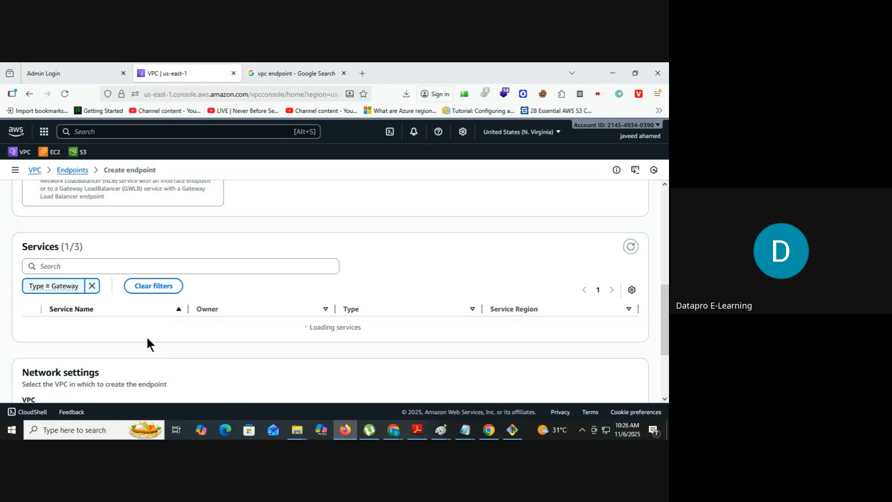
left_click(91, 286)
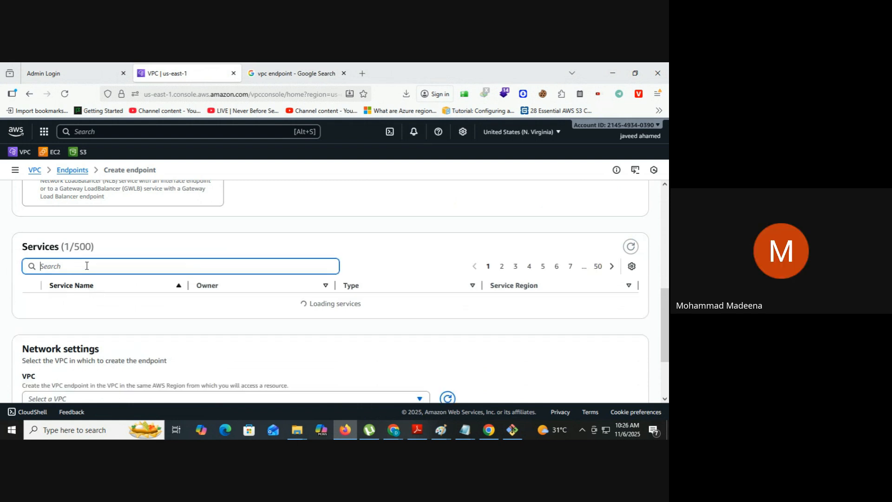
left_click(87, 265)
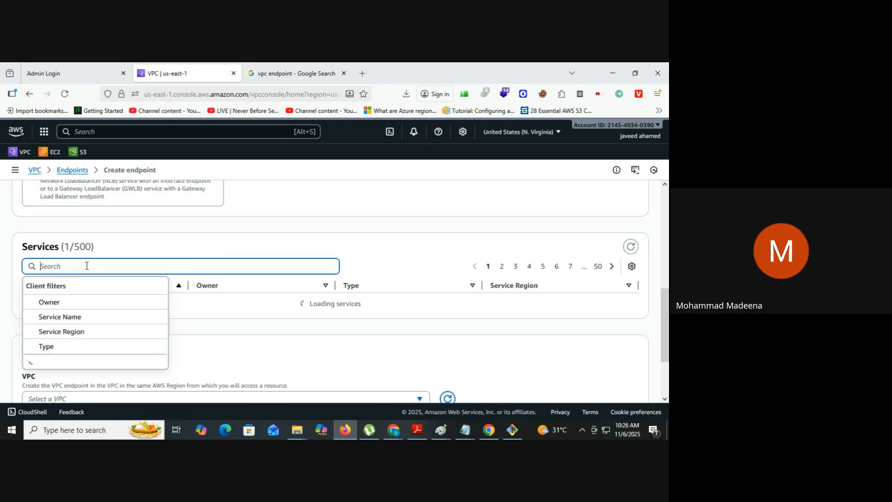
left_click(55, 346)
left_click(78, 331)
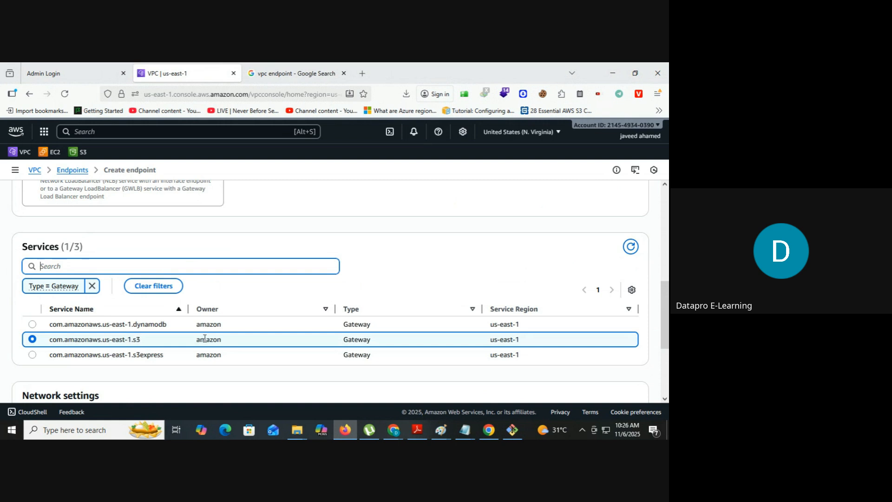
scroll(228, 339, "down", 2)
scroll(375, 342, "down", 1)
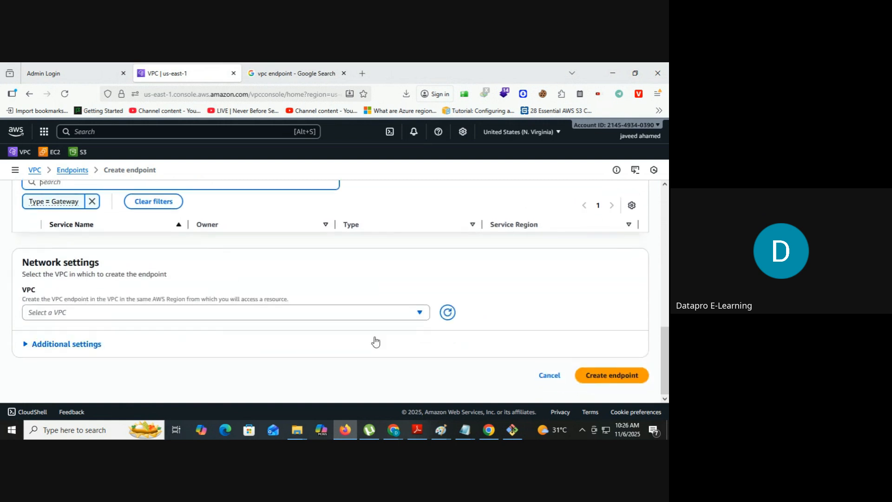
Step: Choose endpoint-vpc as the VPC for the endpoint
left_click(421, 311)
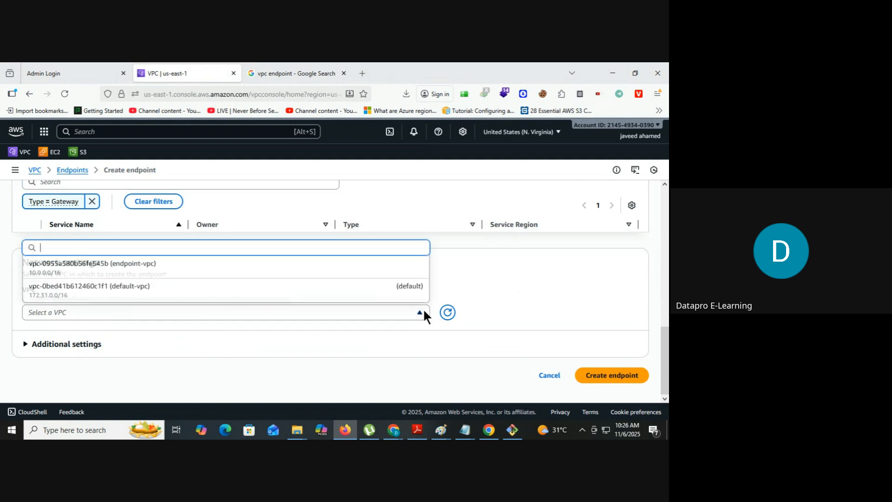
left_click(132, 266)
scroll(181, 347, "down", 1)
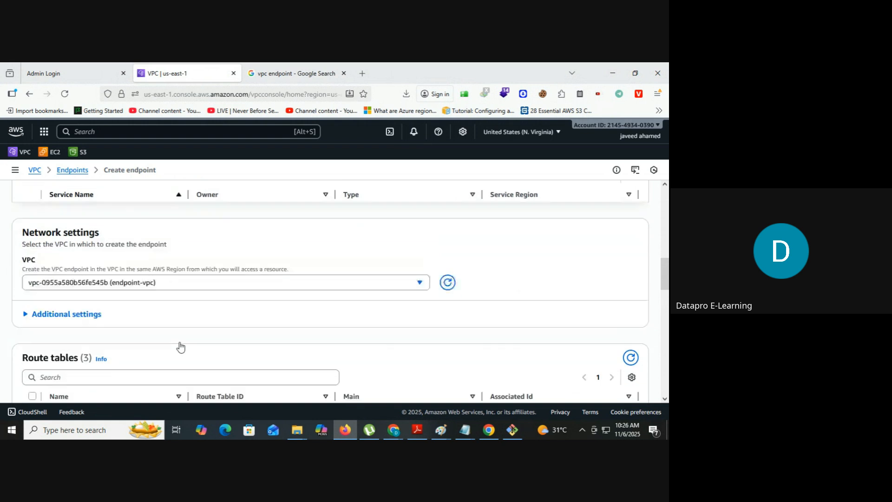
scroll(123, 333, "down", 1)
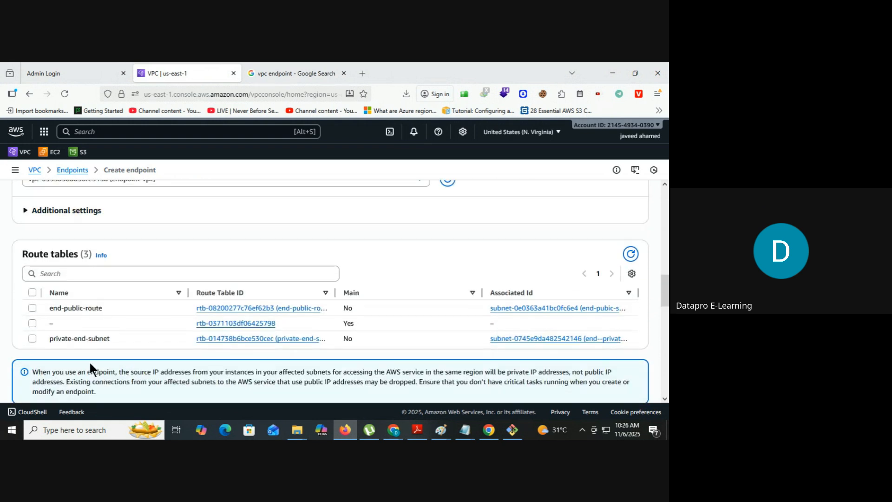
Step: Associate the end-public-route and private-end-subnet route tables and create the endpoint
left_click(31, 307)
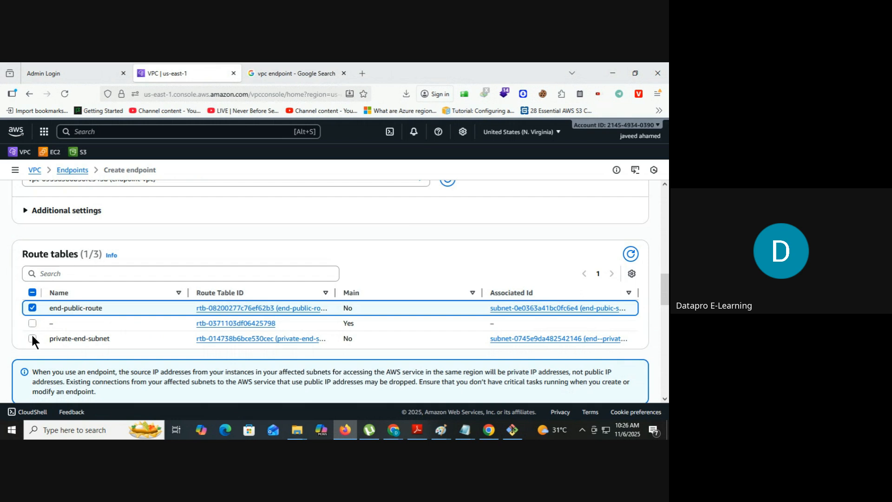
left_click(32, 339)
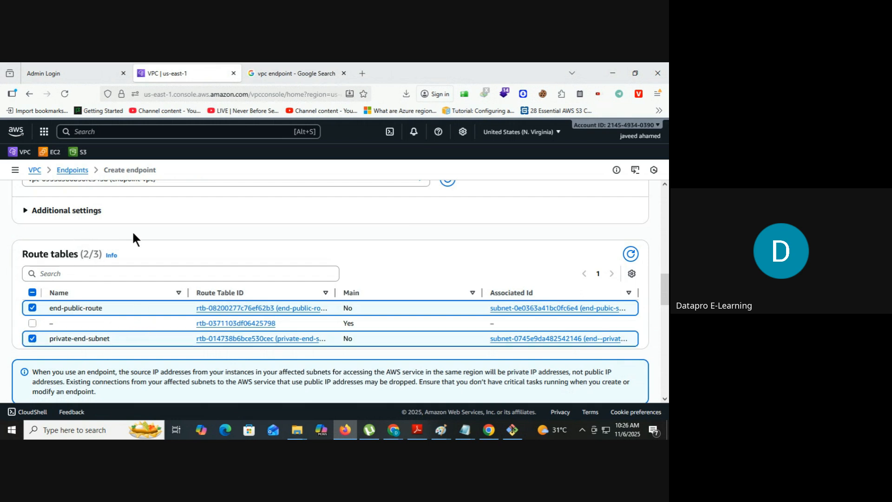
scroll(481, 308, "down", 3)
scroll(570, 359, "down", 10)
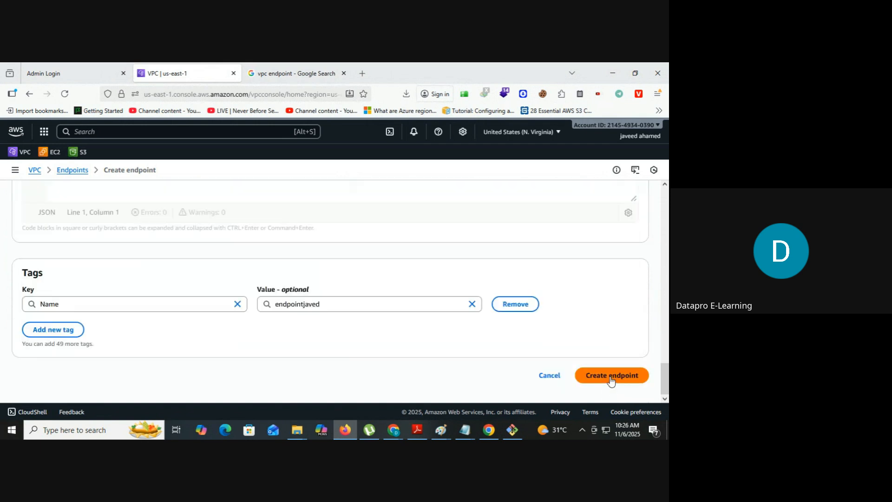
left_click(611, 380)
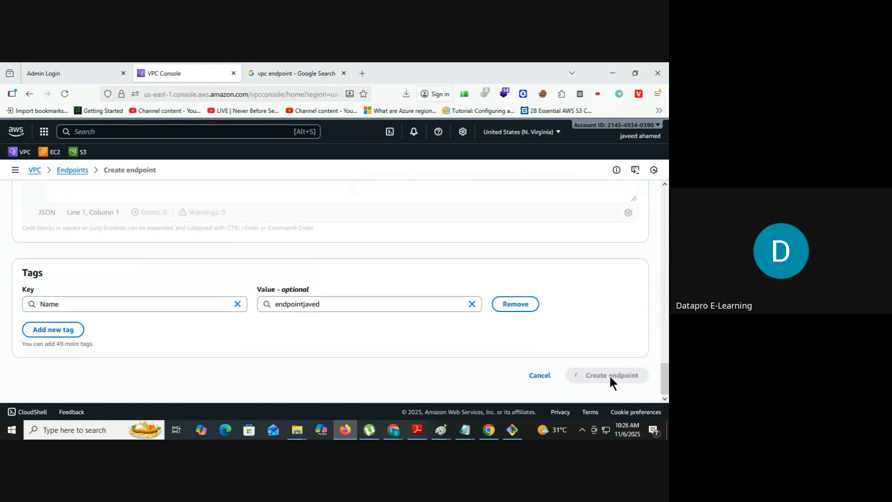
Step: Review the aws s3 ls bucket listing in the private-server terminal and close the terminal window
left_click(513, 430)
left_click_drag(309, 392, 1, 261)
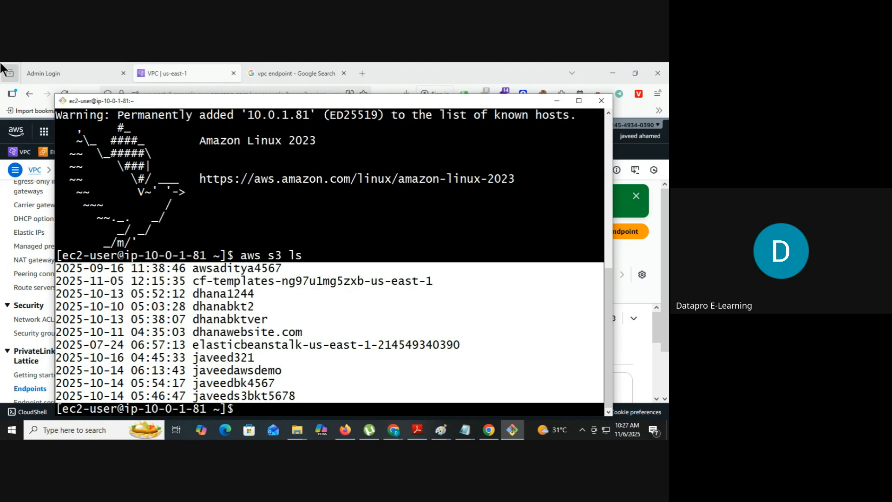
left_click(599, 102)
left_click(335, 281)
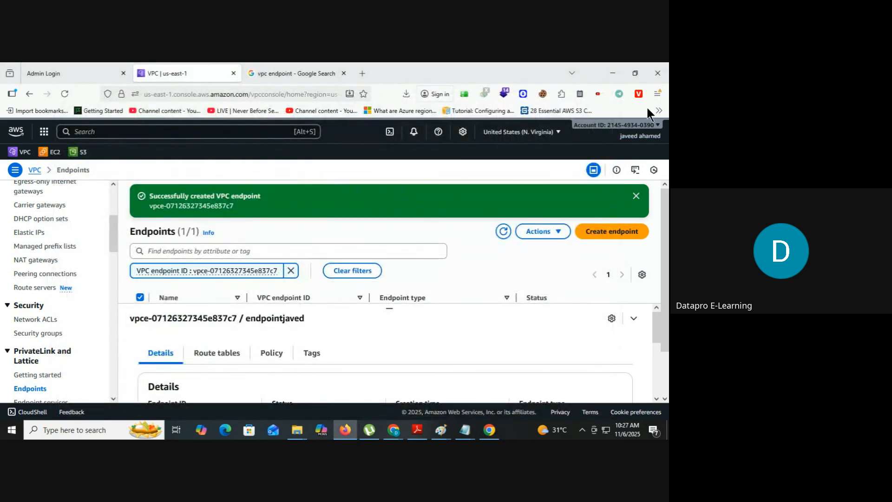
left_click(611, 74)
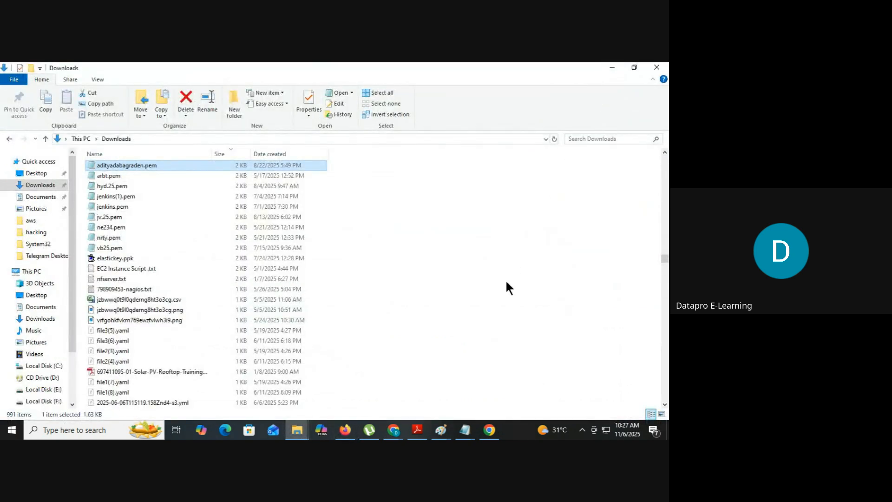
left_click(345, 430)
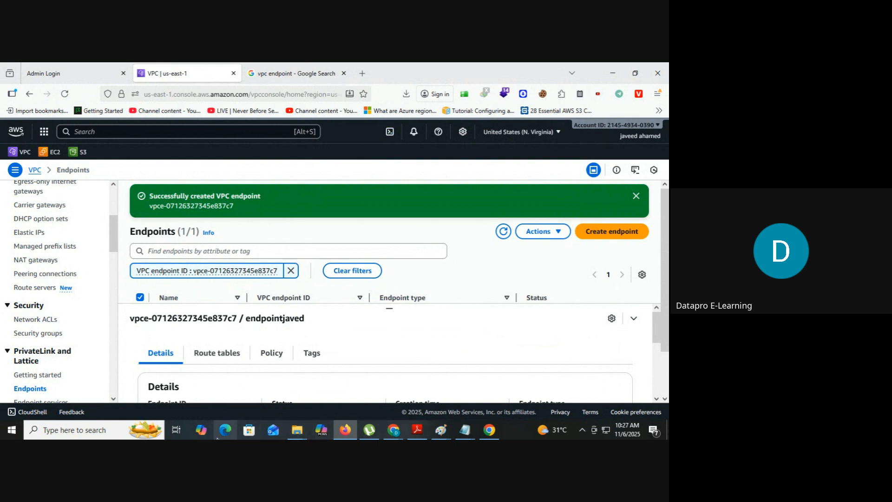
left_click(612, 73)
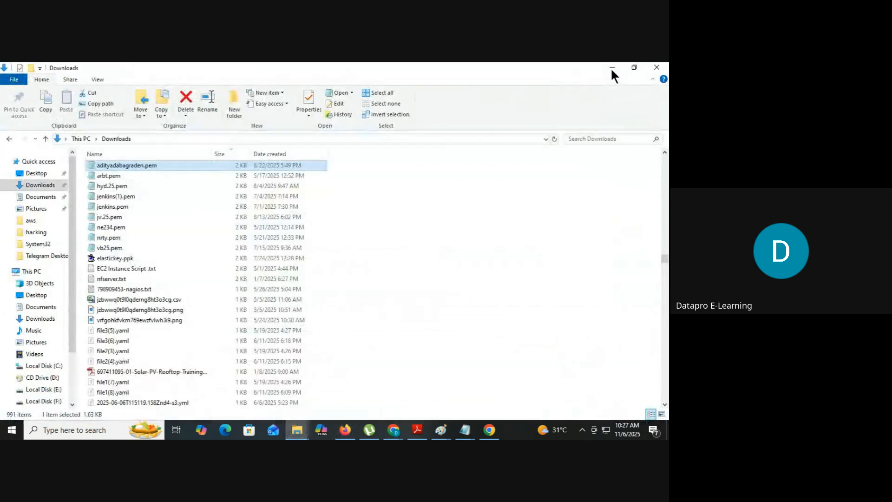
left_click(489, 433)
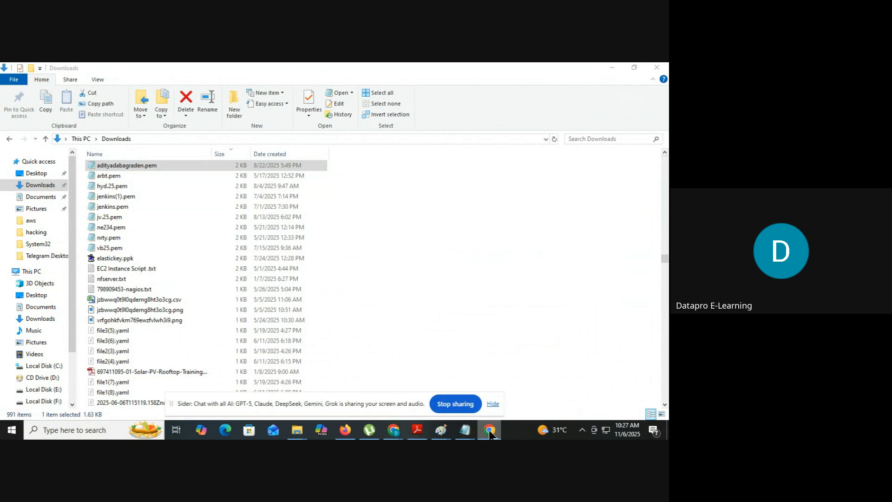
left_click(611, 66)
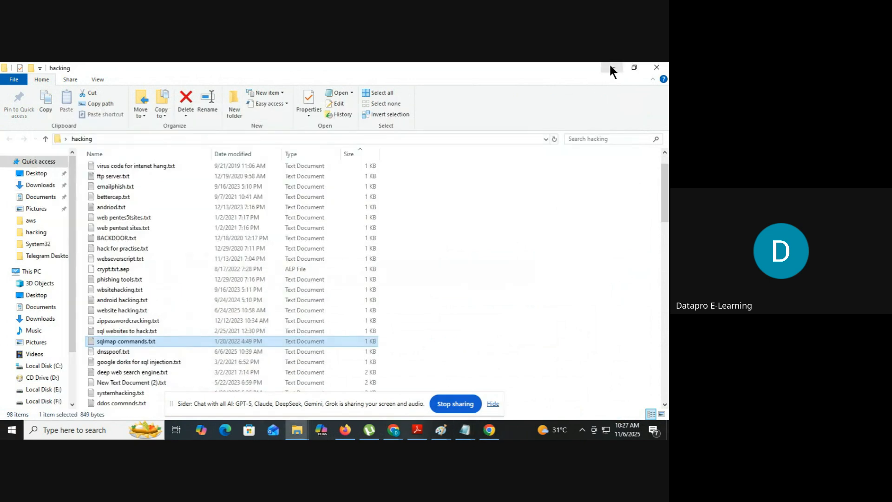
mouse_move(400, 430)
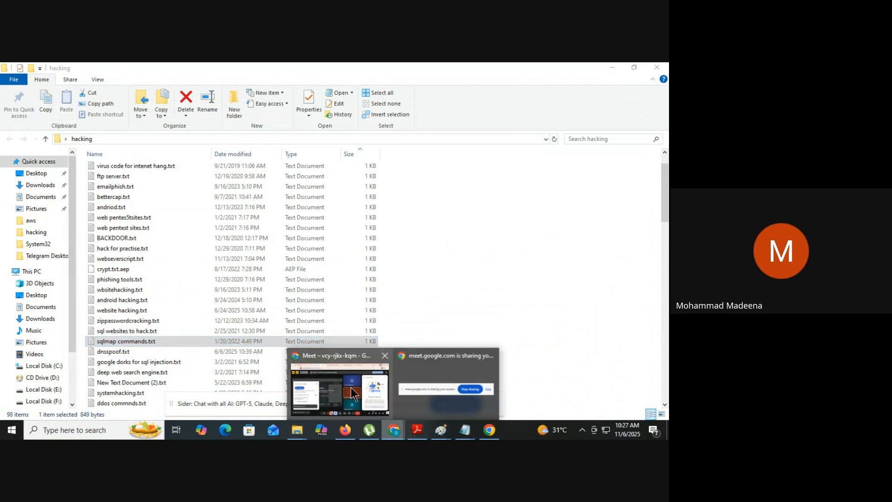
Step: Switch to the Google Meet window and stop the Sider screen recording
left_click(349, 386)
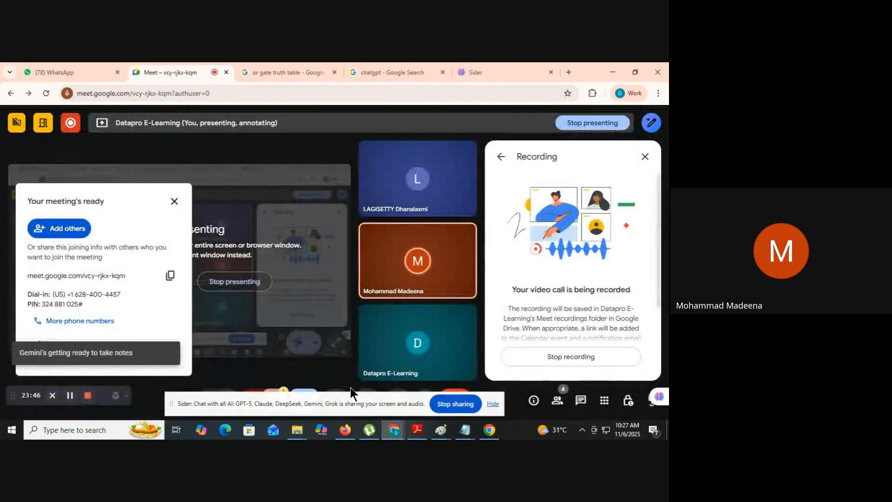
left_click(88, 395)
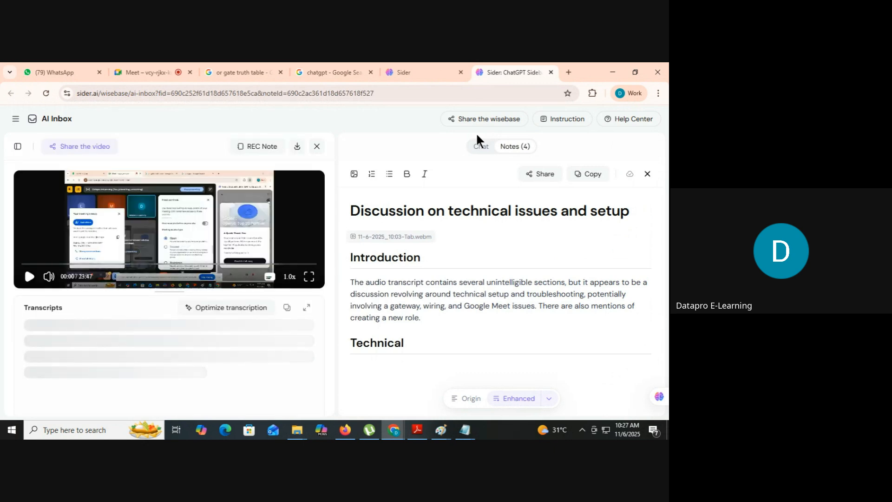
Step: Play the recorded session video in the Sider AI Inbox and skip through its timeline
left_click(29, 278)
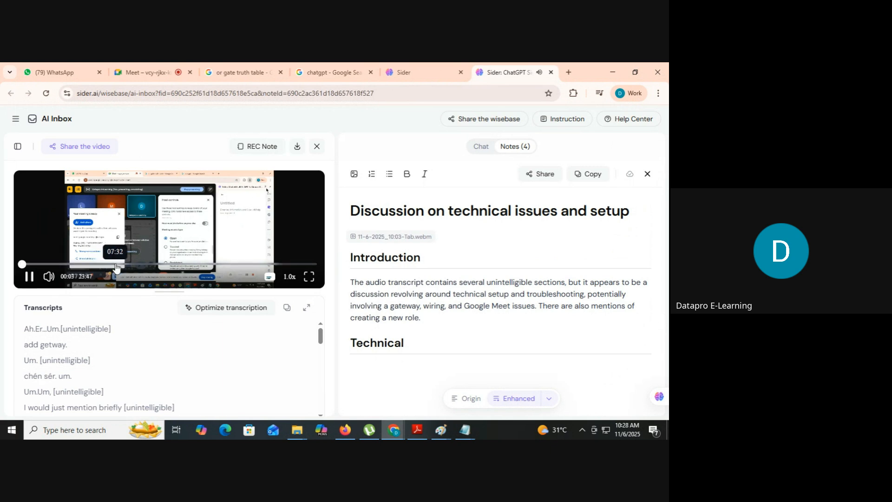
left_click(115, 264)
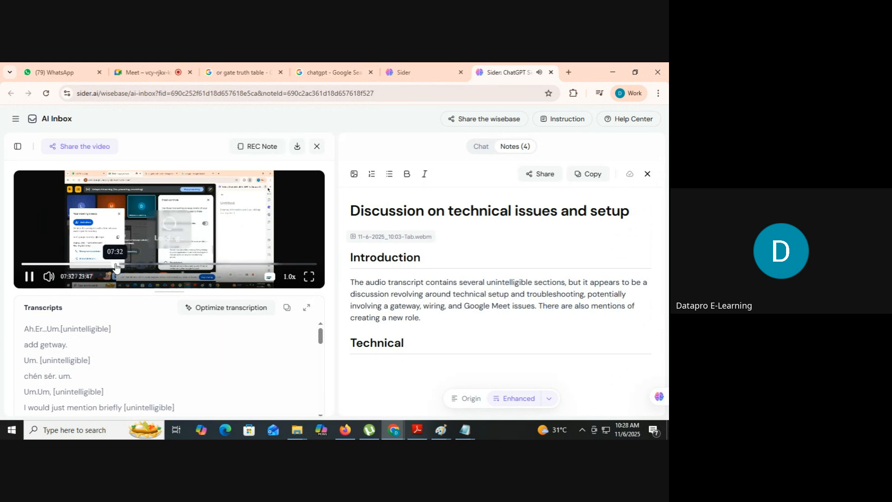
left_click(168, 264)
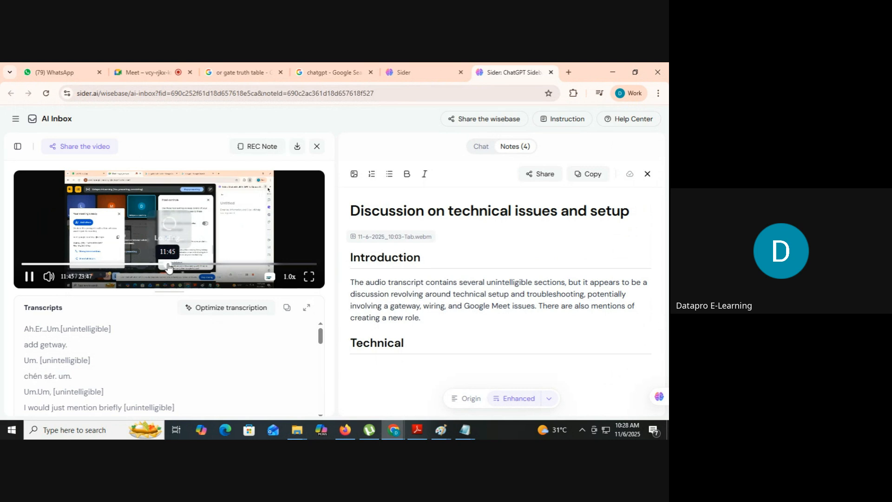
Step: Download the session recording as a video file
left_click(297, 147)
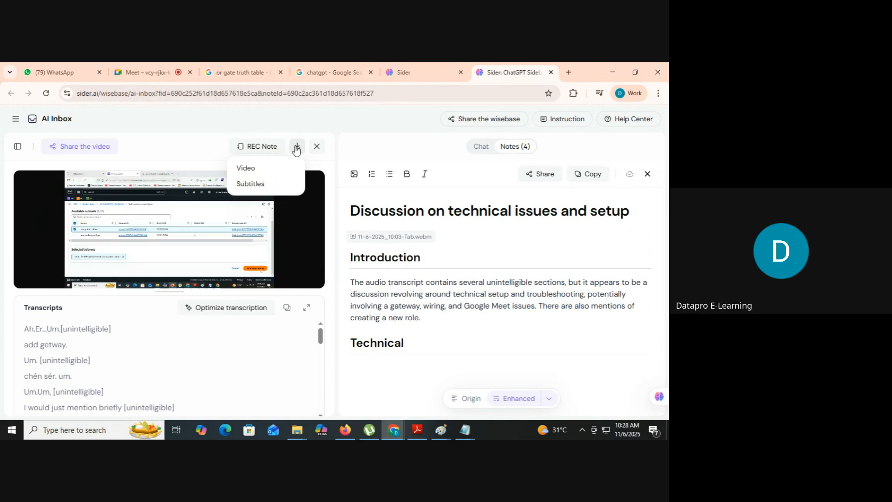
left_click(260, 168)
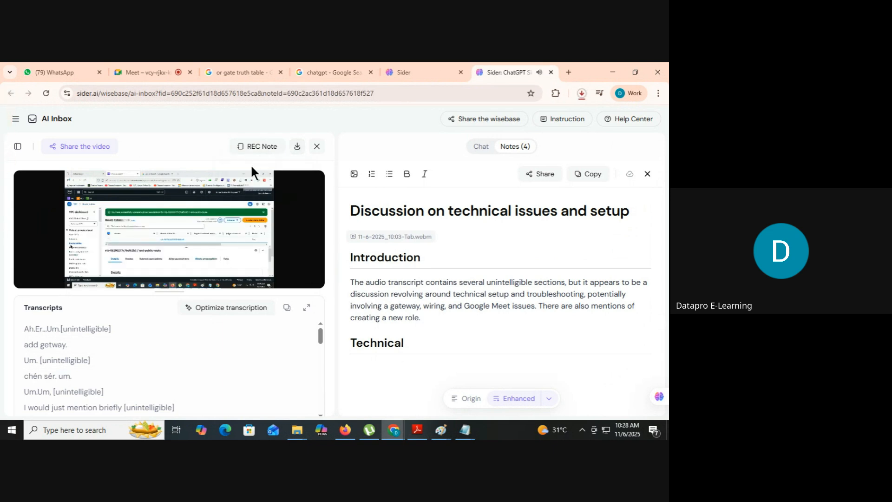
Step: Open the downloaded 11-6-2025_10_03-Tab.webm recording, skip through it in the media player, and close the player
left_click(581, 93)
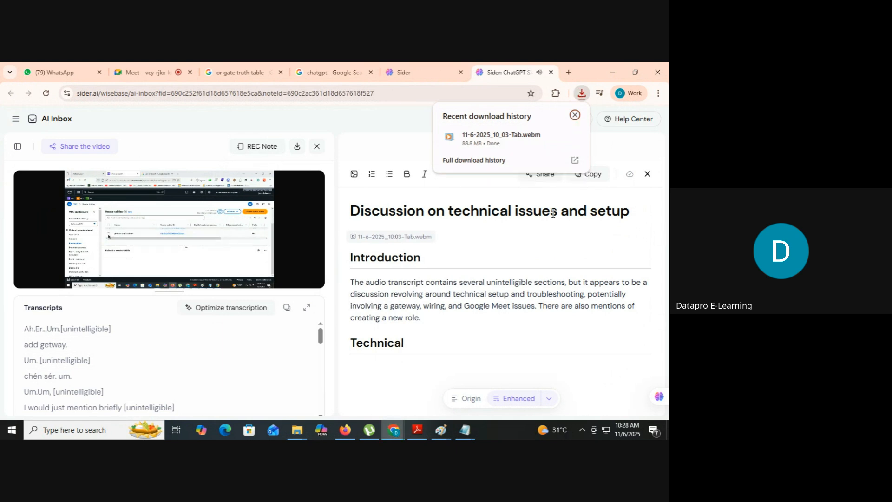
left_click(499, 143)
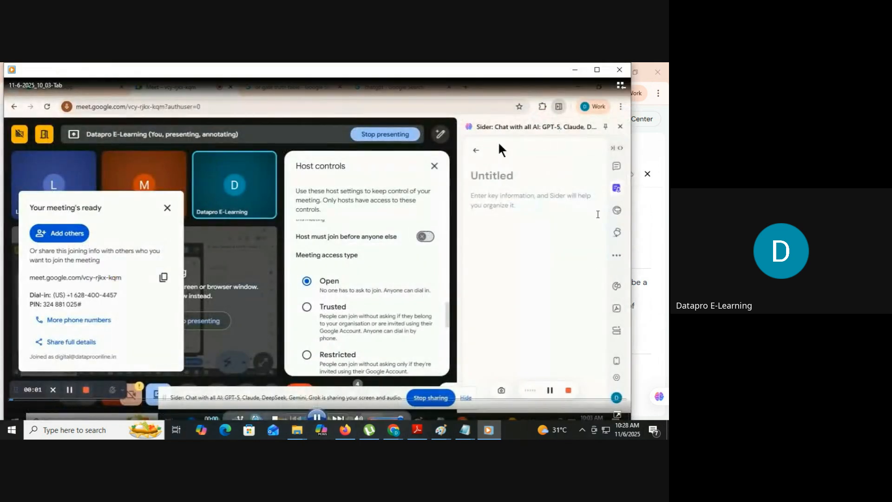
left_click(124, 400)
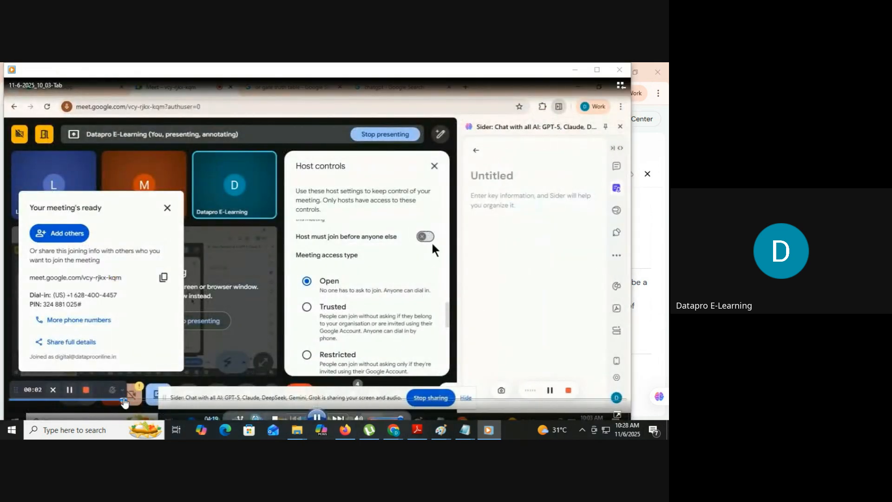
left_click(431, 400)
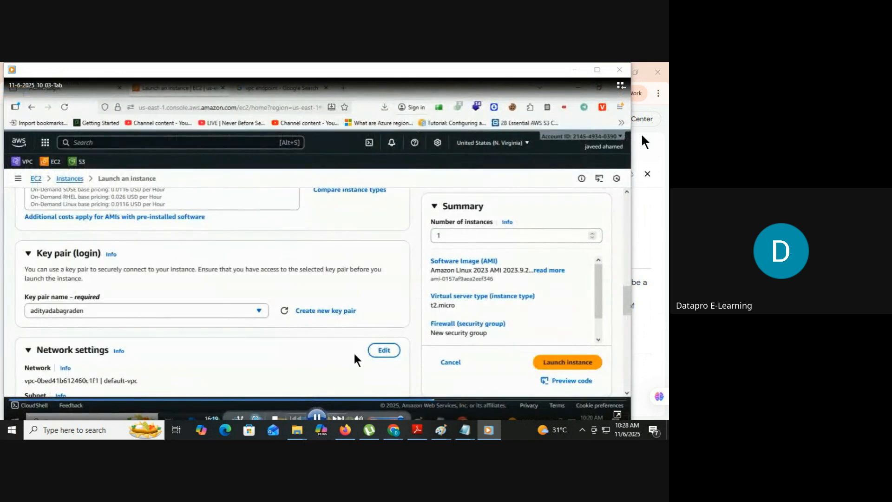
left_click(618, 70)
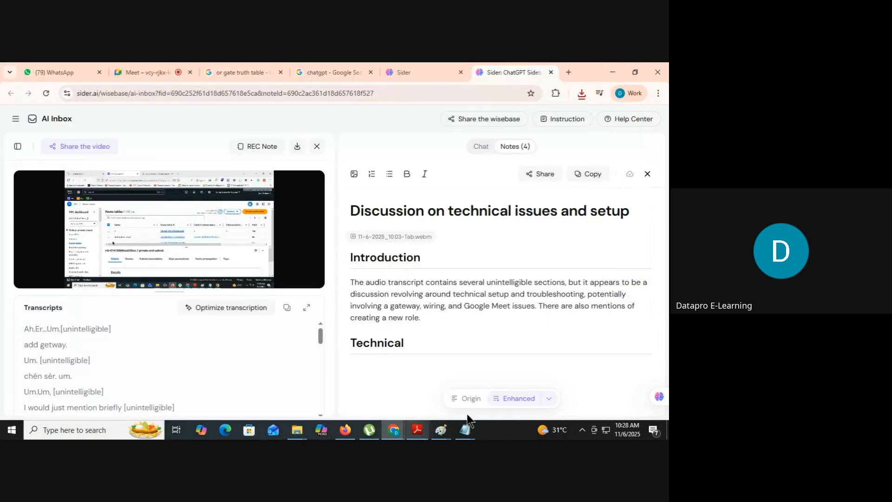
Step: Switch back to the Google Meet tab
left_click(351, 398)
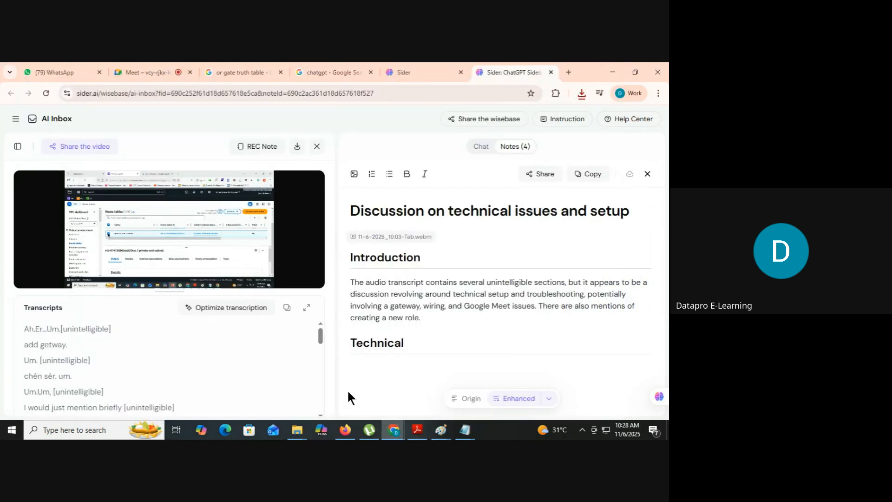
left_click(149, 70)
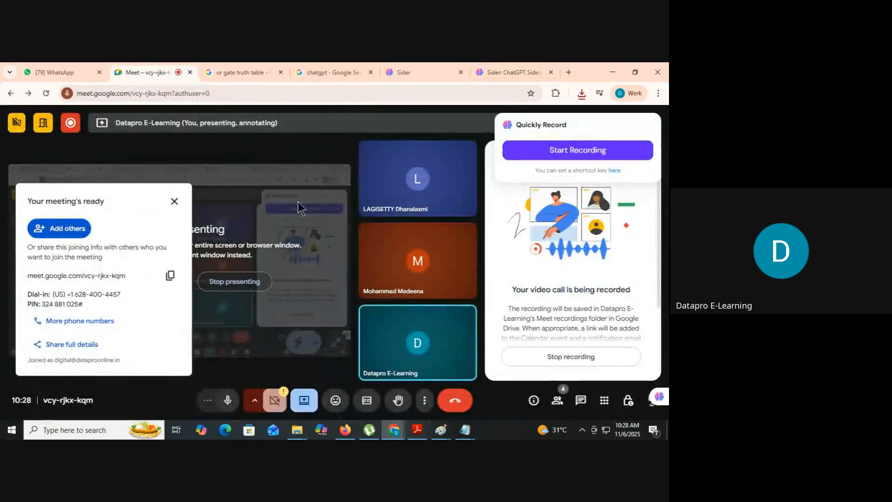